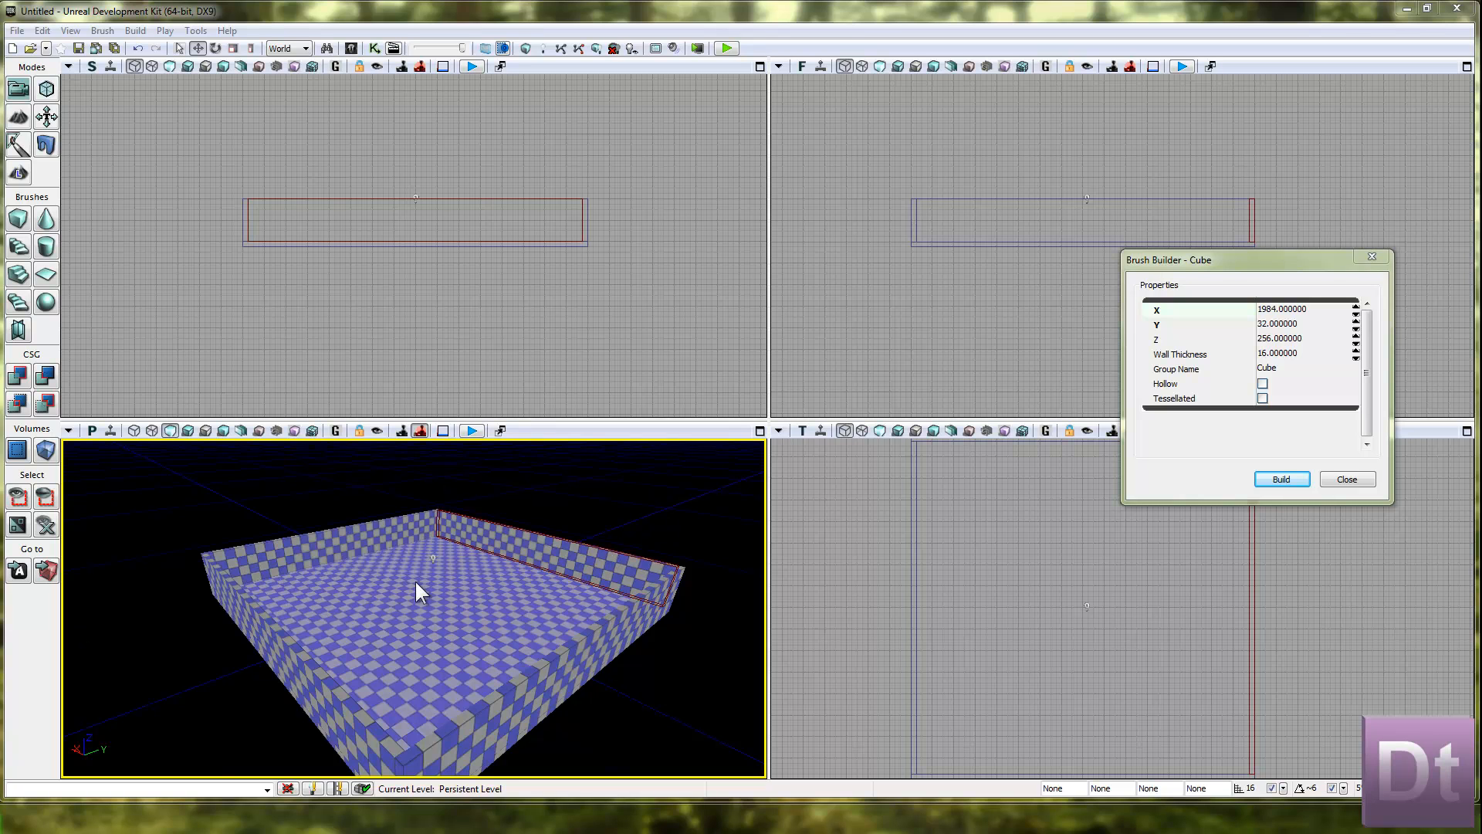
Close the brush builder and duplicate the right outer wall brush, placing the copy inside the room about two-thirds of the way across.
{"action": "left_click", "coordinate": [1342, 484]}
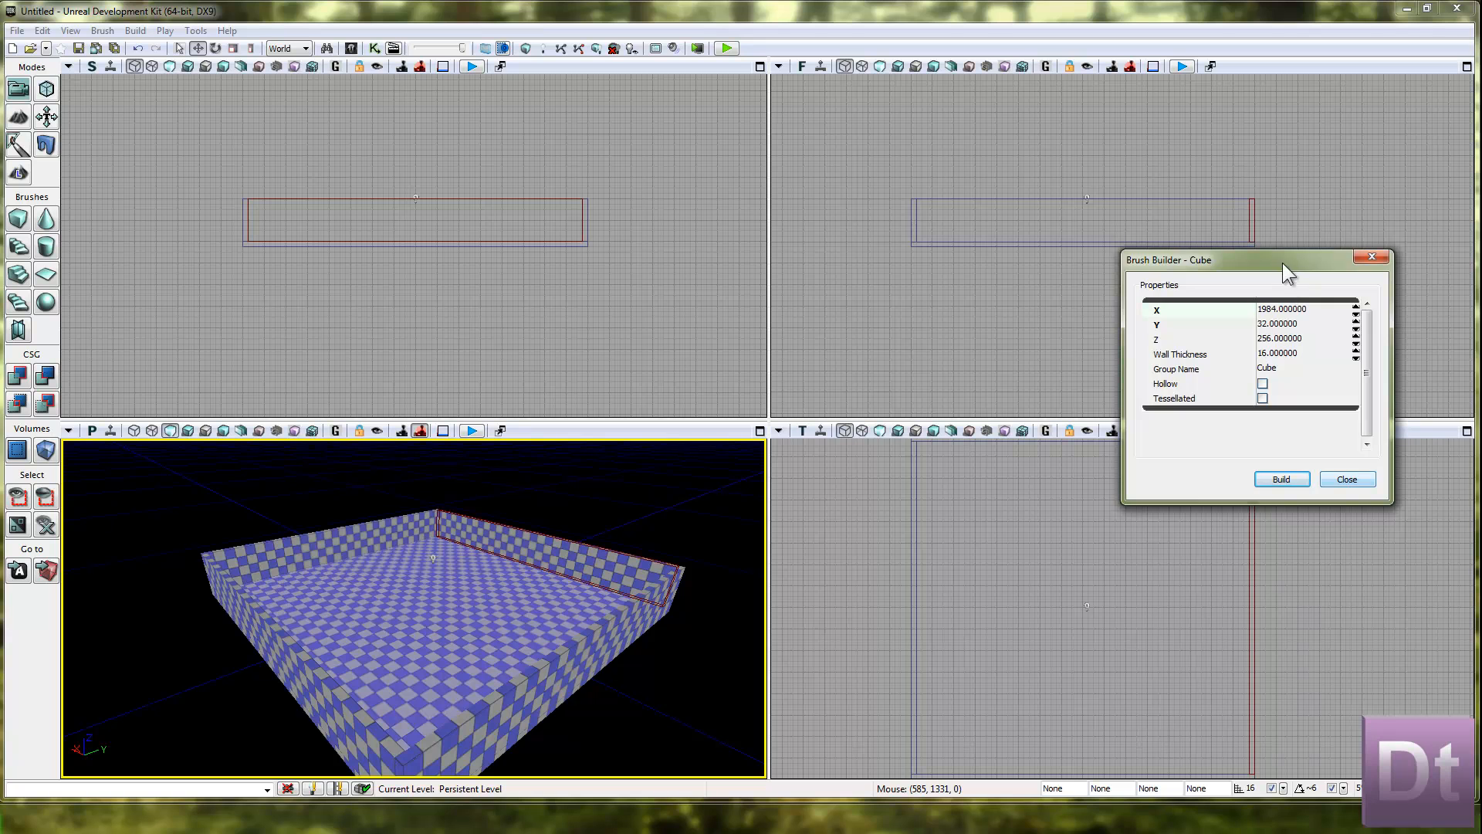
{"action": "left_click_drag", "start_coordinate": [1282, 263], "coordinate": [1481, 263]}
{"action": "left_click", "coordinate": [880, 541]}
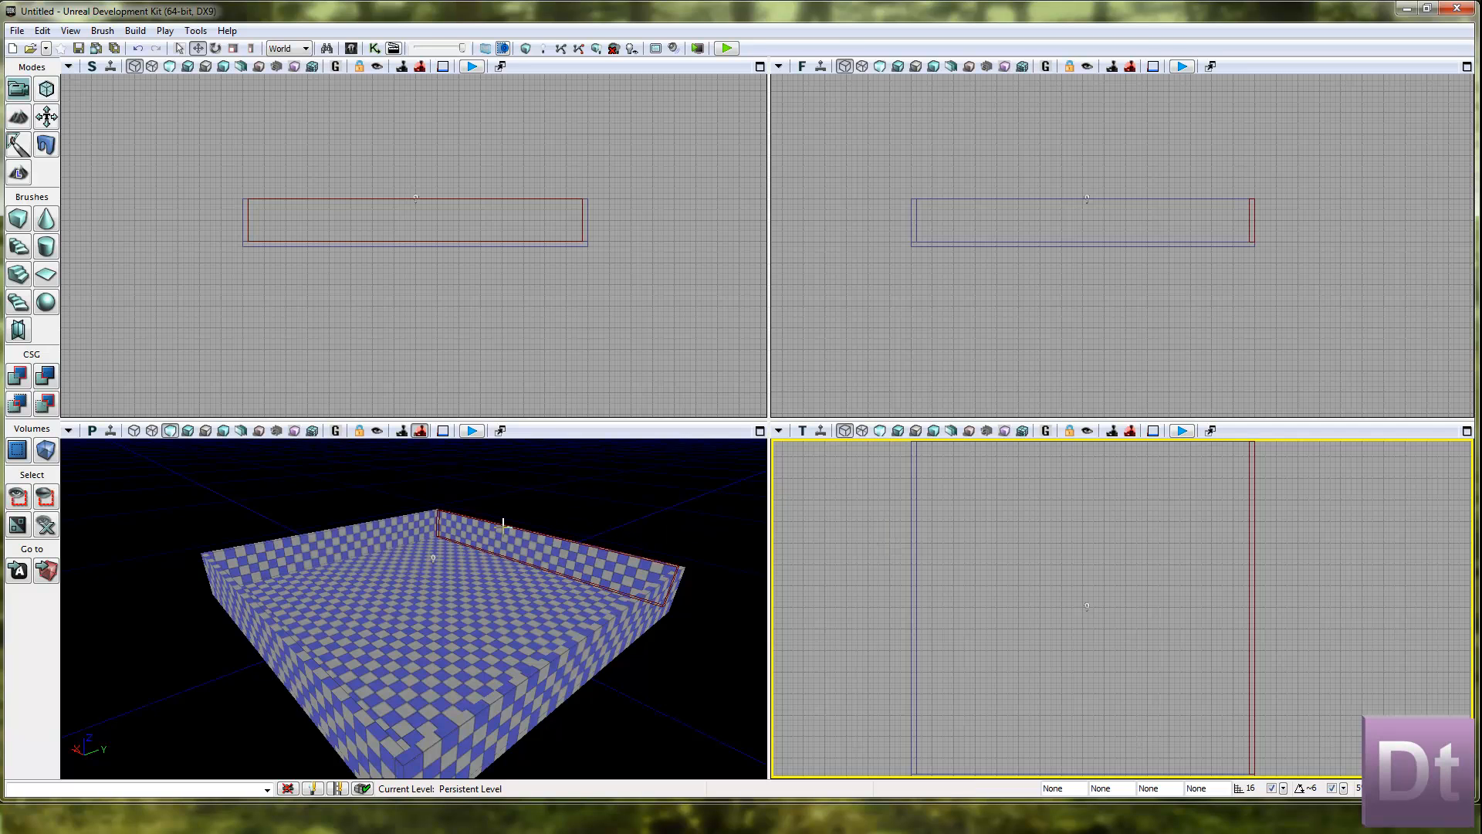
{"action": "scroll", "coordinate": [967, 569], "scroll_direction": "down", "scroll_amount": 4}
{"action": "scroll", "coordinate": [910, 563], "scroll_direction": "up", "scroll_amount": 2}
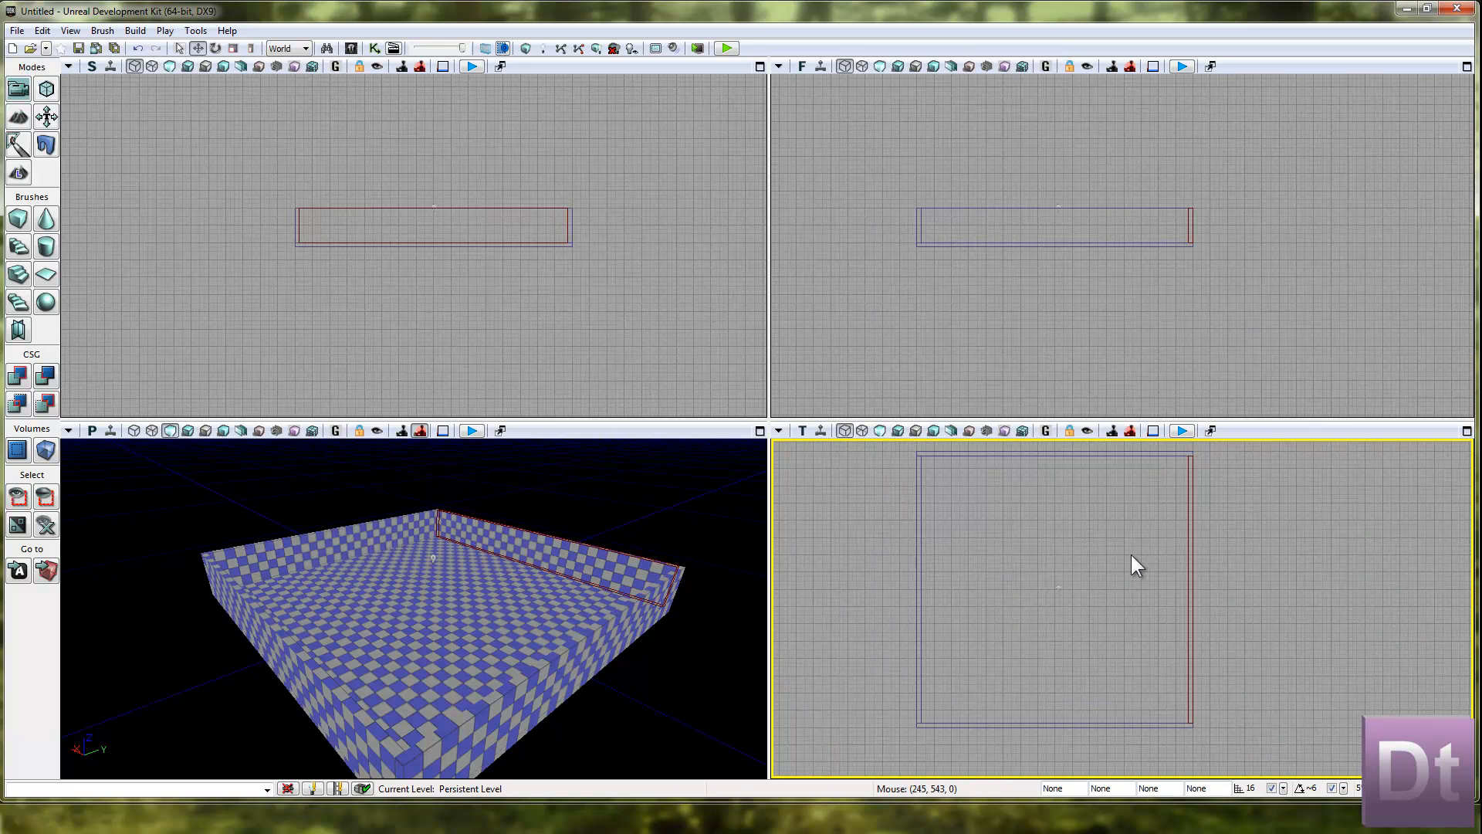
{"action": "left_click", "coordinate": [1192, 569]}
{"action": "left_click_drag", "start_coordinate": [1251, 589], "coordinate": [1169, 585]}
{"action": "left_click_drag", "start_coordinate": [1134, 635], "coordinate": [1127, 625]}
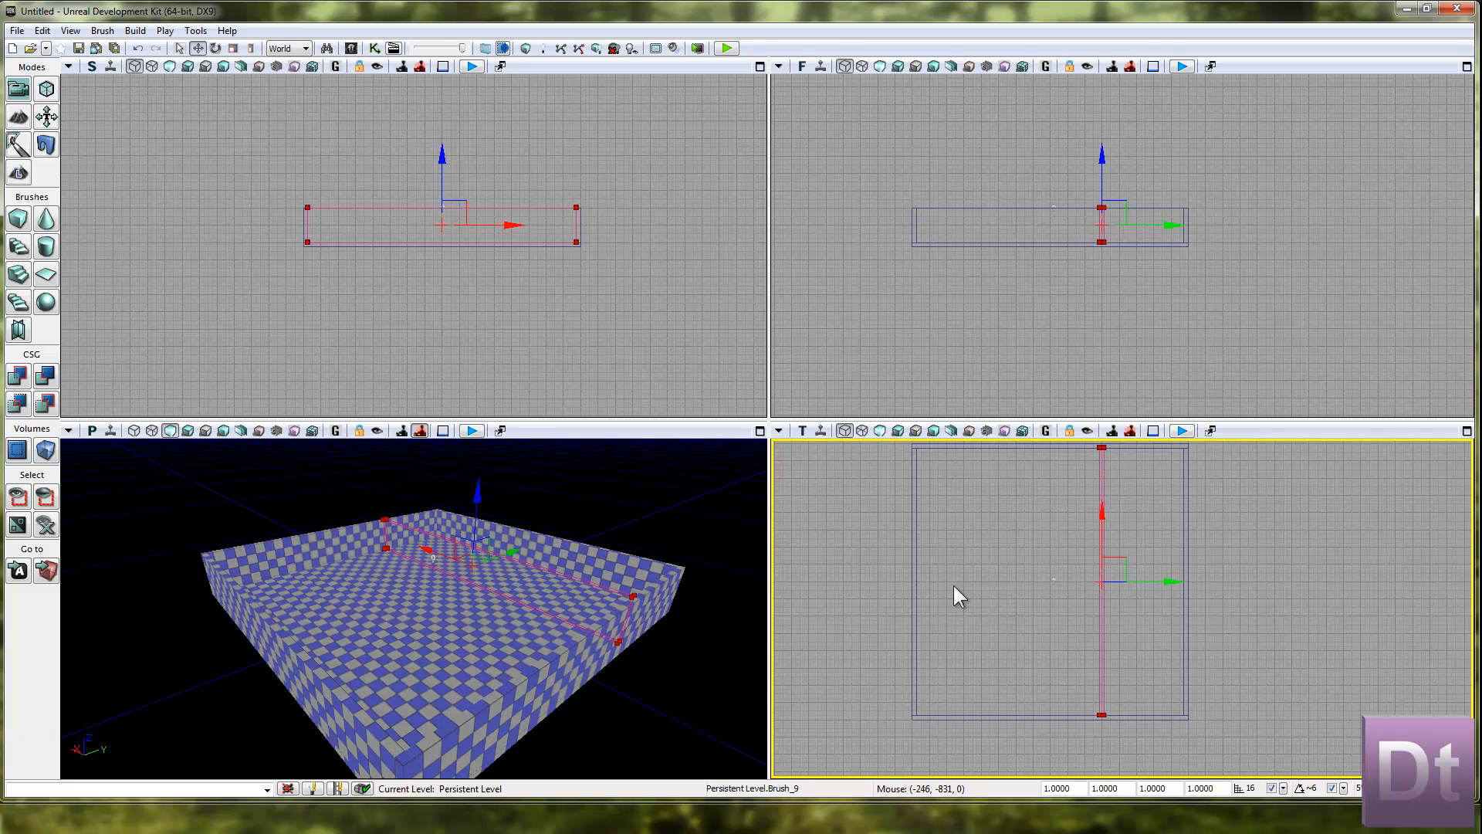
Maximize the top view and duplicate the interior wall, placing the copy about a third of the way across the room.
{"action": "left_click", "coordinate": [1467, 431]}
{"action": "left_click_drag", "start_coordinate": [980, 523], "coordinate": [993, 536]}
{"action": "mouse_move", "coordinate": [906, 520]}
{"action": "left_mouse_down"}
{"action": "mouse_move", "coordinate": [1035, 545]}
{"action": "mouse_move", "coordinate": [1036, 530]}
{"action": "left_mouse_up"}
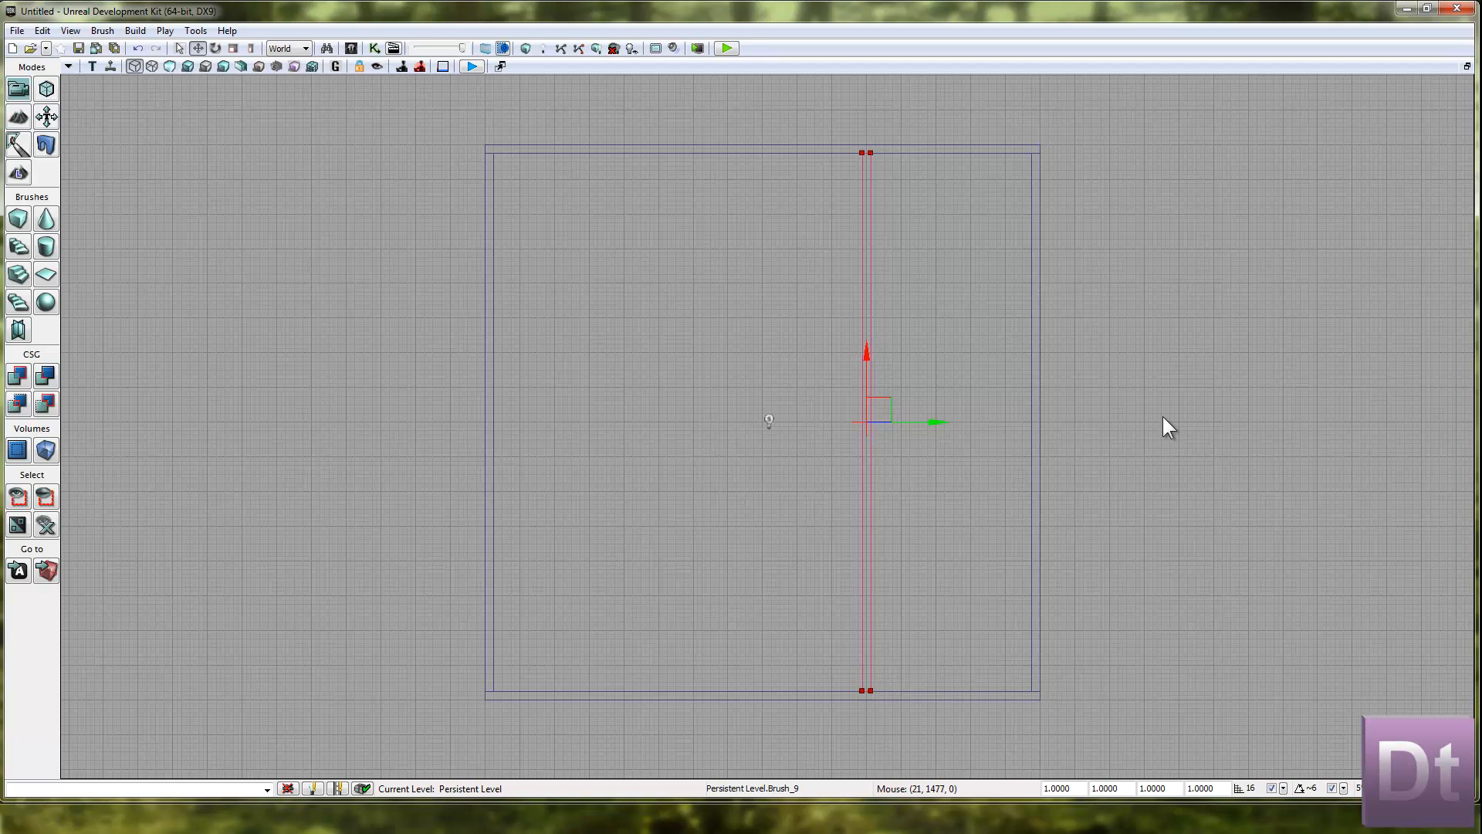
{"action": "mouse_move", "coordinate": [938, 427]}
{"action": "left_mouse_down", "text": "alt"}
{"action": "mouse_move", "coordinate": [674, 431]}
{"action": "mouse_move", "coordinate": [699, 431]}
{"action": "left_mouse_up", "text": "alt"}
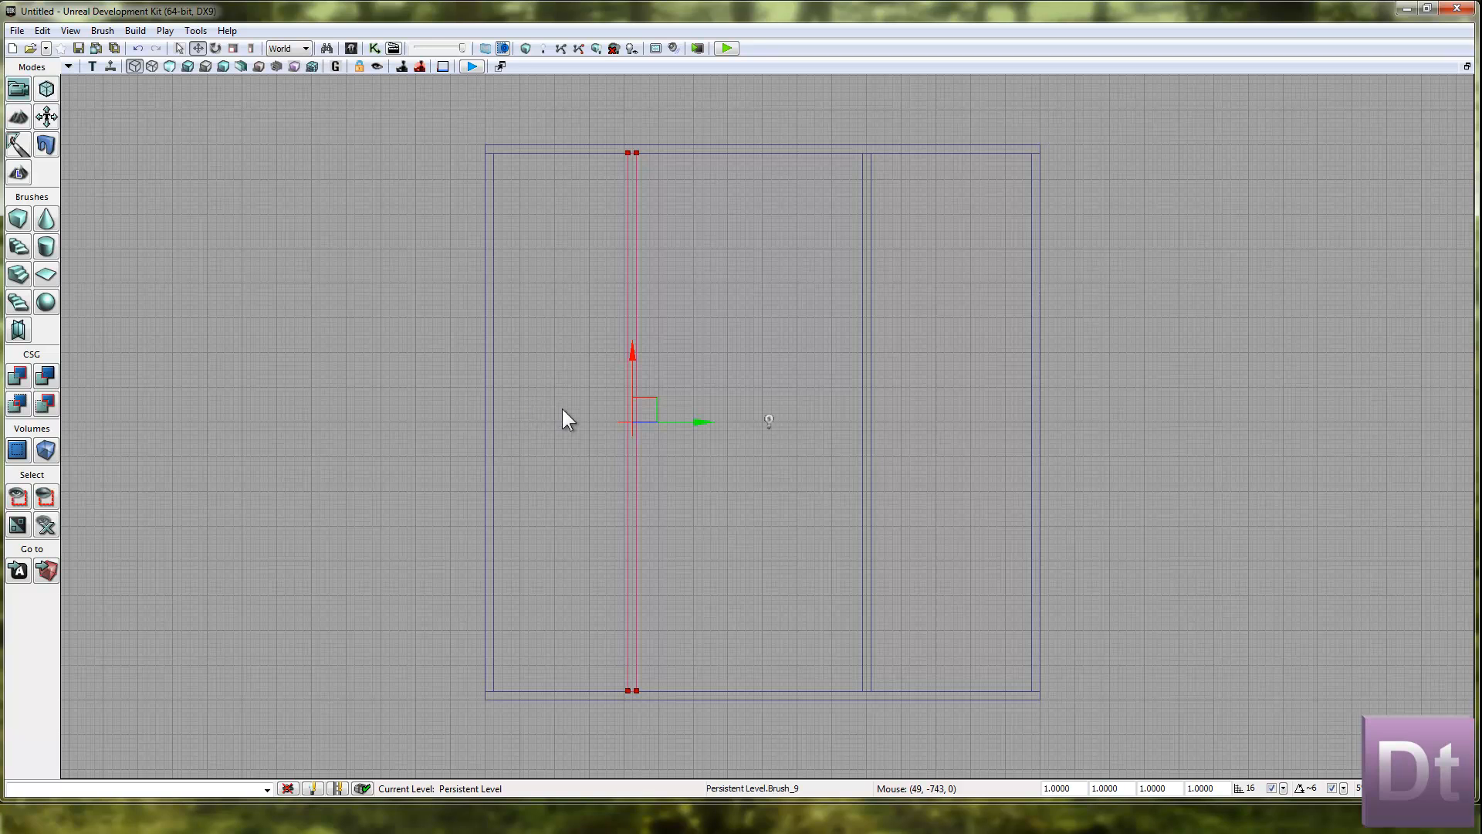
{"action": "left_click_drag", "start_coordinate": [678, 421], "coordinate": [713, 421]}
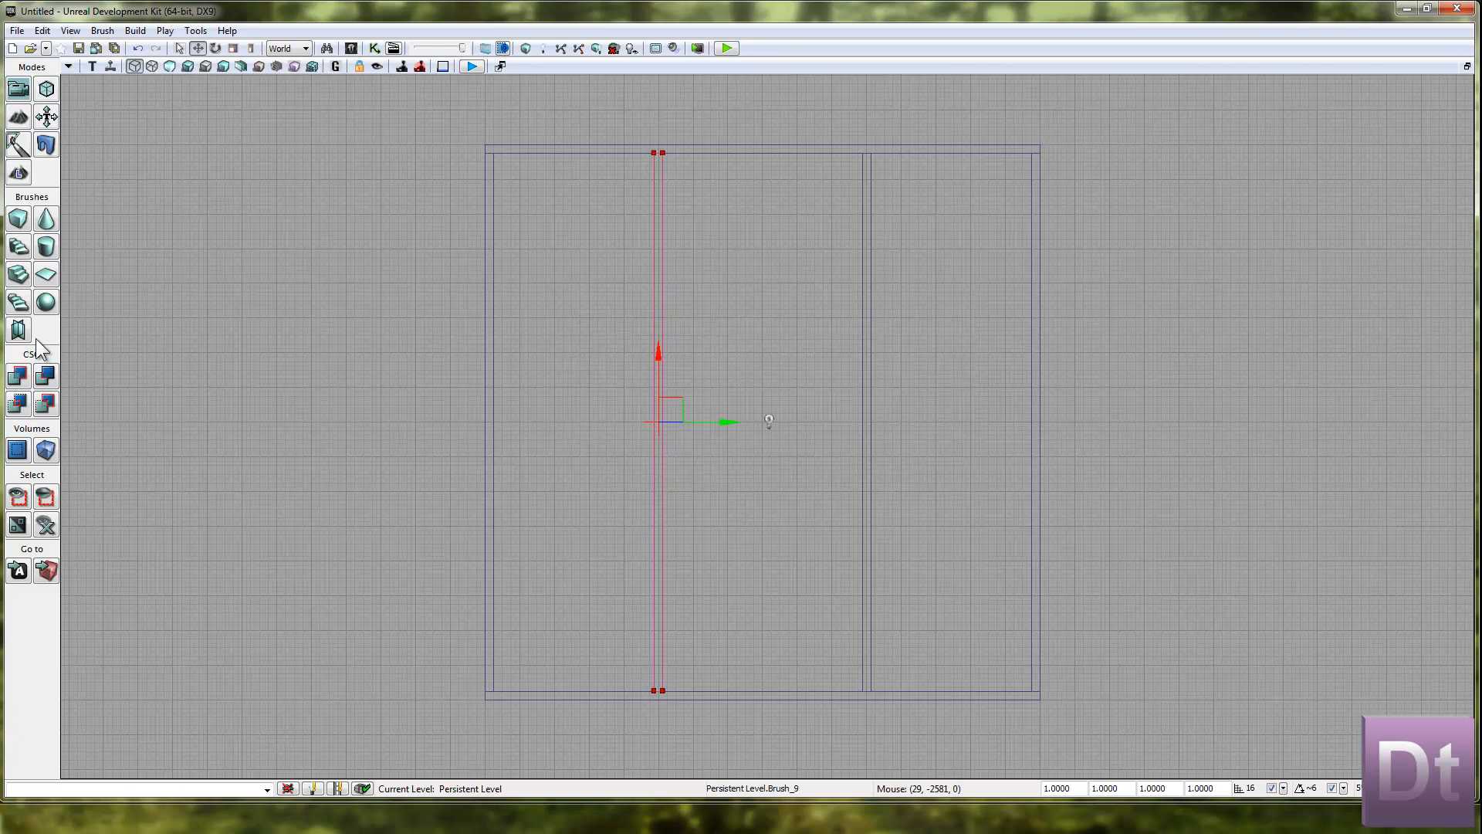
Duplicate the left interior wall to the middle of the room and close the Brush Builder dialog.
{"action": "left_click_drag", "start_coordinate": [744, 430], "coordinate": [842, 421]}
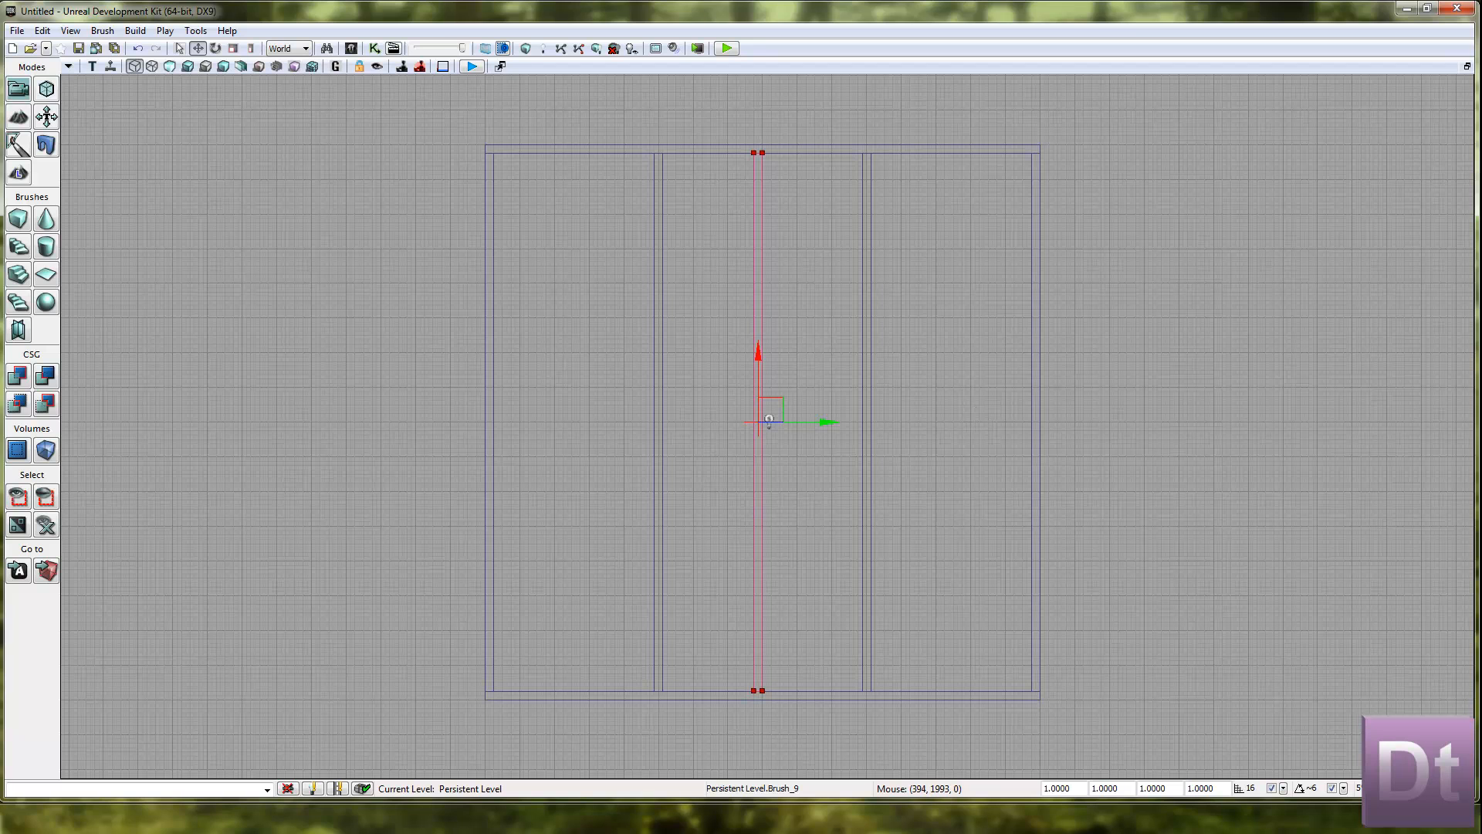
{"action": "left_click_drag", "start_coordinate": [1481, 312], "coordinate": [1275, 289]}
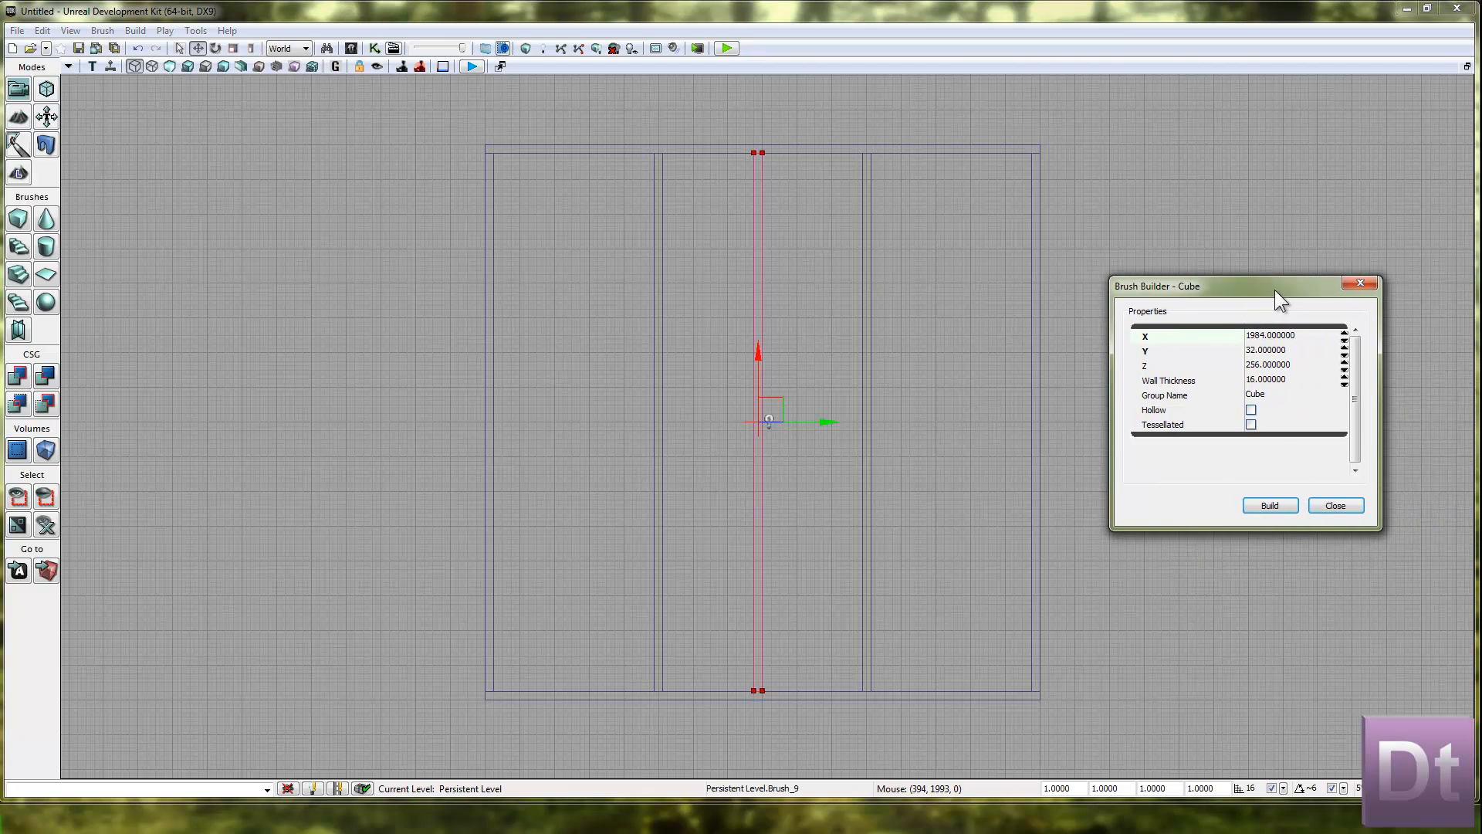
{"action": "left_click", "coordinate": [1363, 282]}
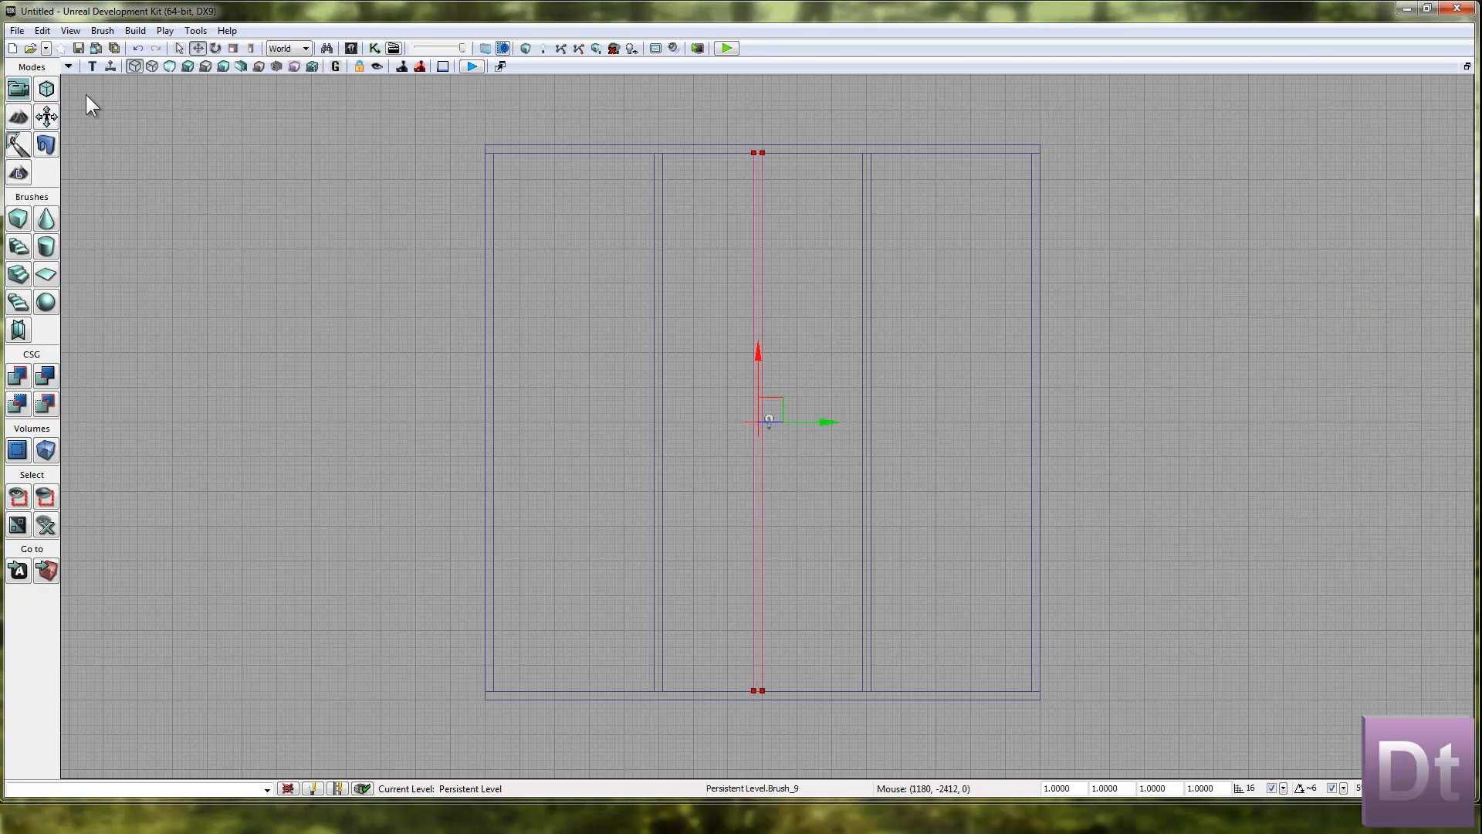
In Geometry Mode, shorten the central wall to a little over a third of its length by moving its upper end vertices down.
{"action": "left_click", "coordinate": [46, 89]}
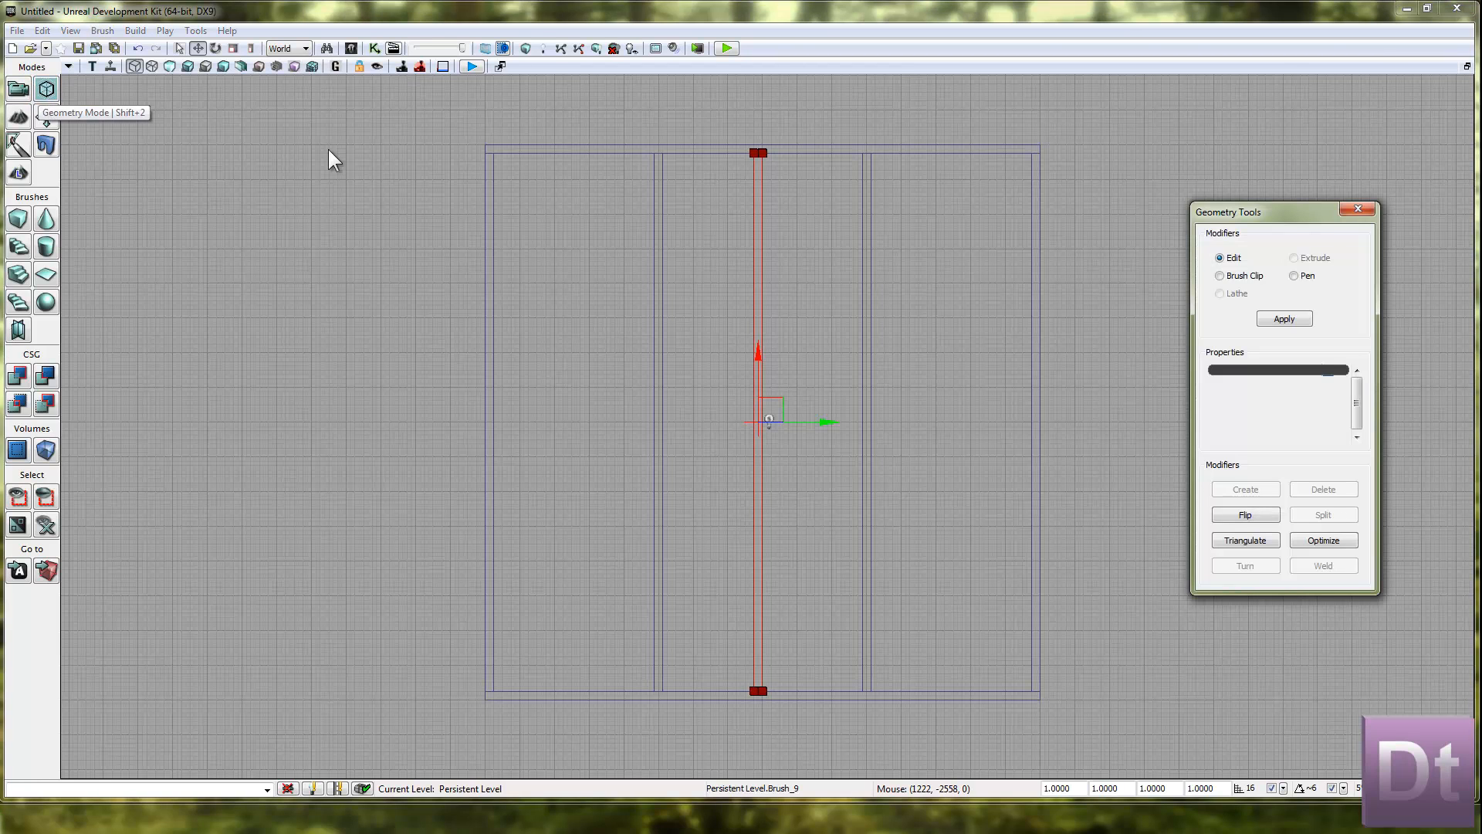
{"action": "left_click_drag", "start_coordinate": [1295, 215], "coordinate": [1285, 193]}
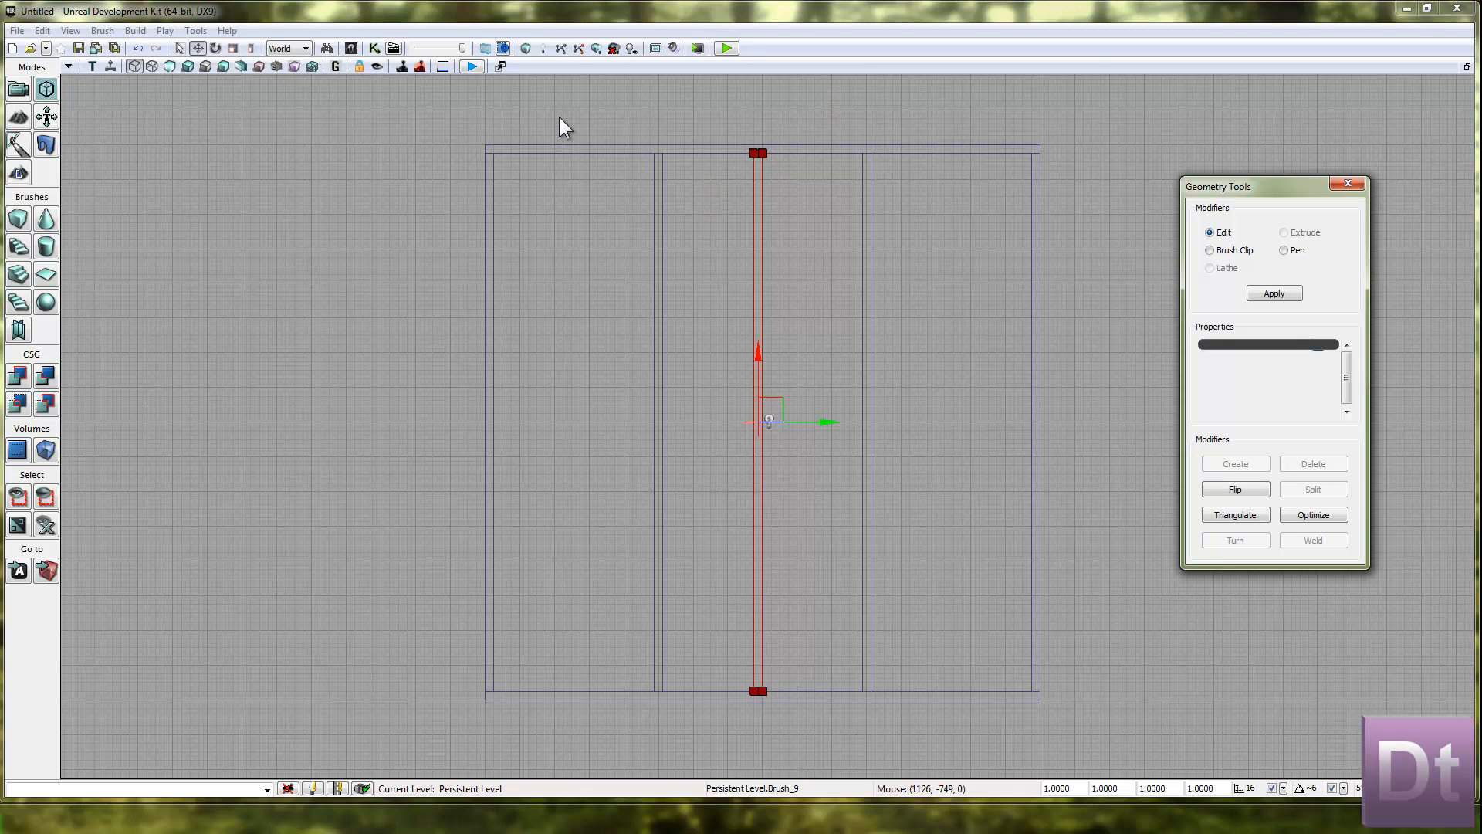
{"action": "left_click", "coordinate": [754, 152]}
{"action": "left_click", "coordinate": [754, 153]}
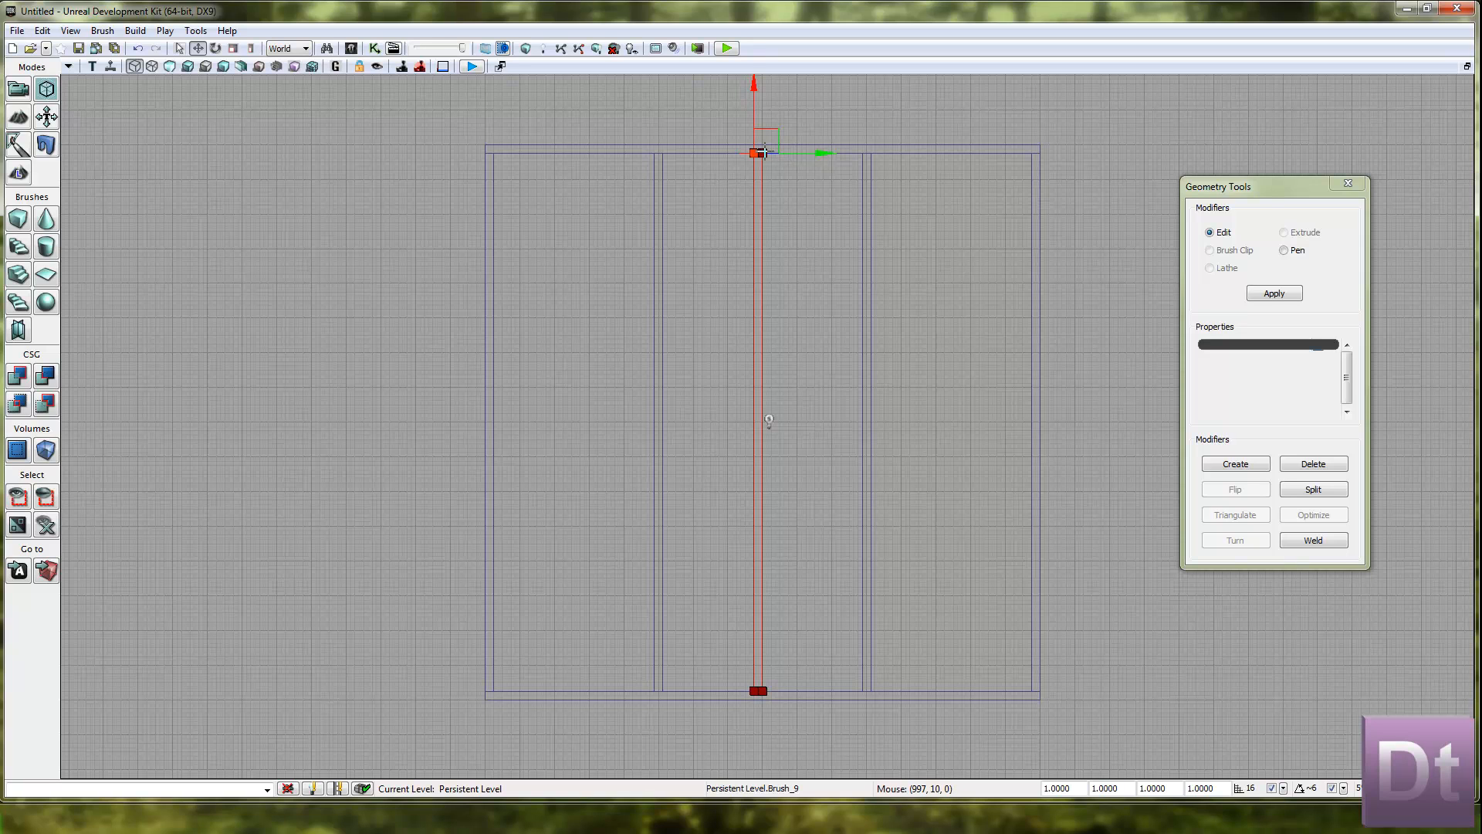
{"action": "mouse_move", "coordinate": [838, 150]}
{"action": "left_mouse_down"}
{"action": "mouse_move", "coordinate": [816, 143]}
{"action": "mouse_move", "coordinate": [840, 150]}
{"action": "left_mouse_up"}
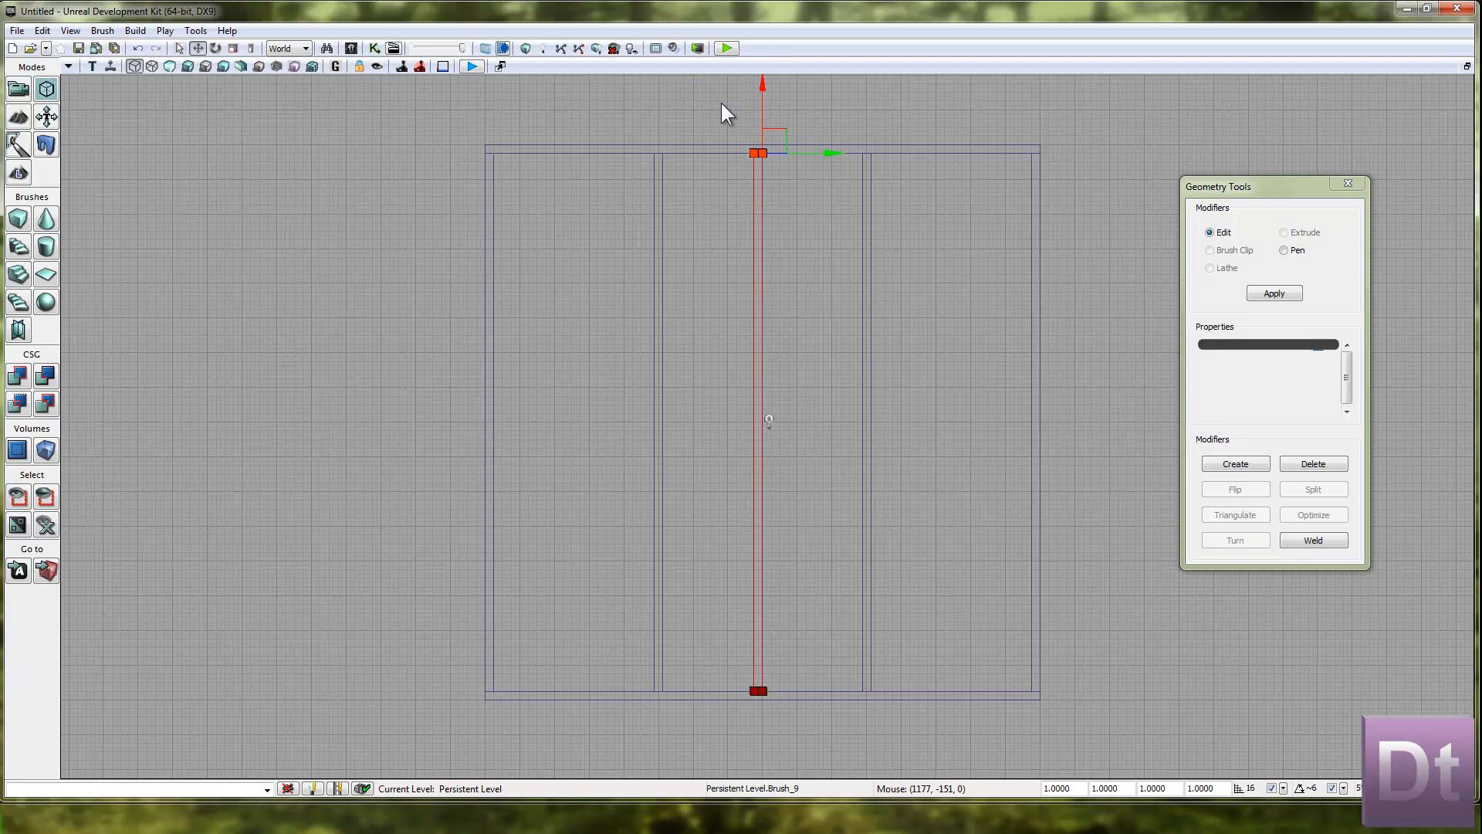
{"action": "mouse_move", "coordinate": [662, 116]}
{"action": "left_mouse_down", "text": "ctrl"}
{"action": "mouse_move", "coordinate": [738, 165]}
{"action": "mouse_move", "coordinate": [661, 123]}
{"action": "mouse_move", "coordinate": [755, 155]}
{"action": "mouse_move", "coordinate": [804, 201]}
{"action": "left_mouse_up", "text": "ctrl"}
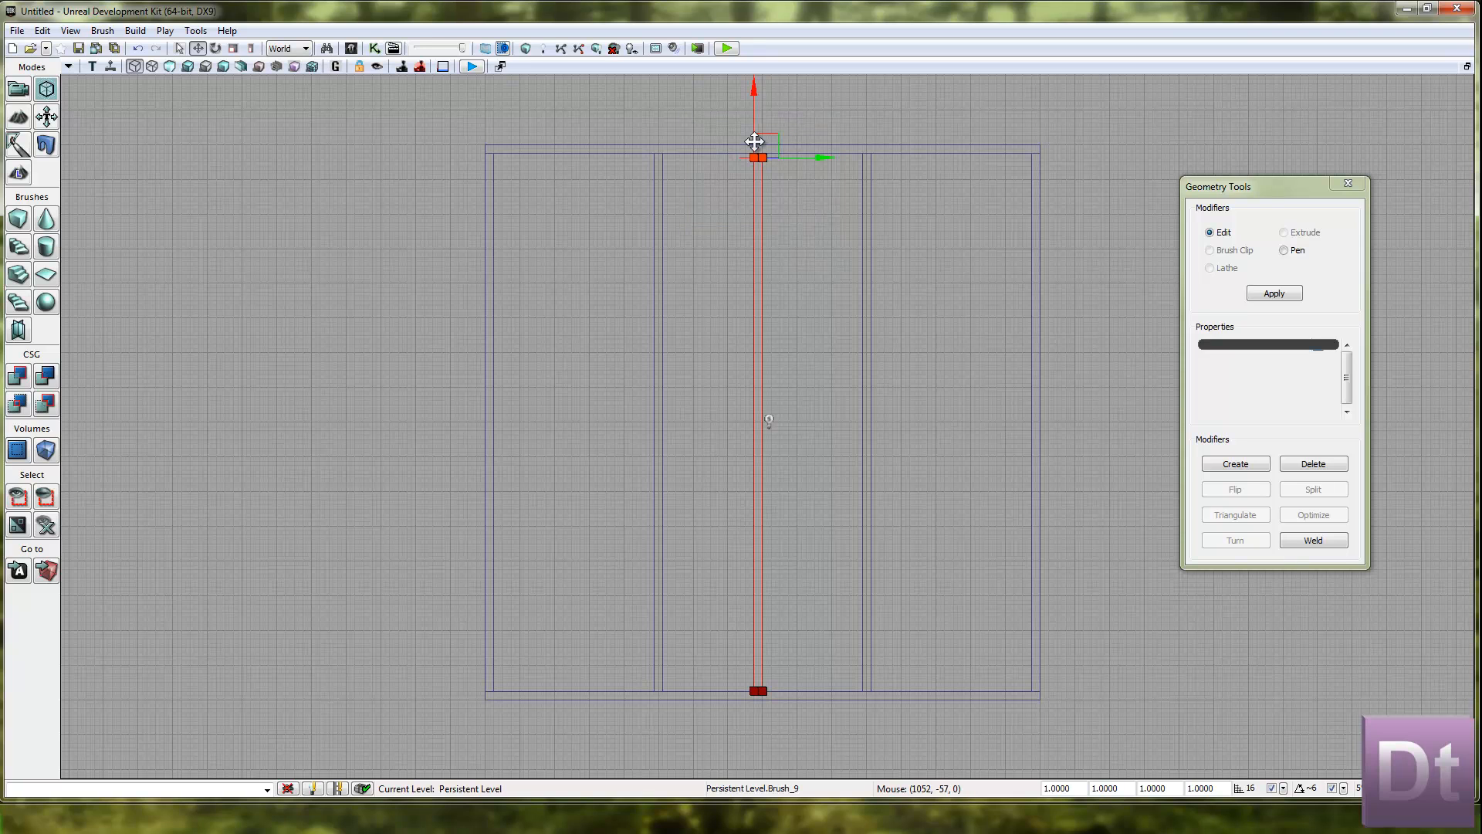
{"action": "left_click_drag", "start_coordinate": [755, 93], "coordinate": [711, 388]}
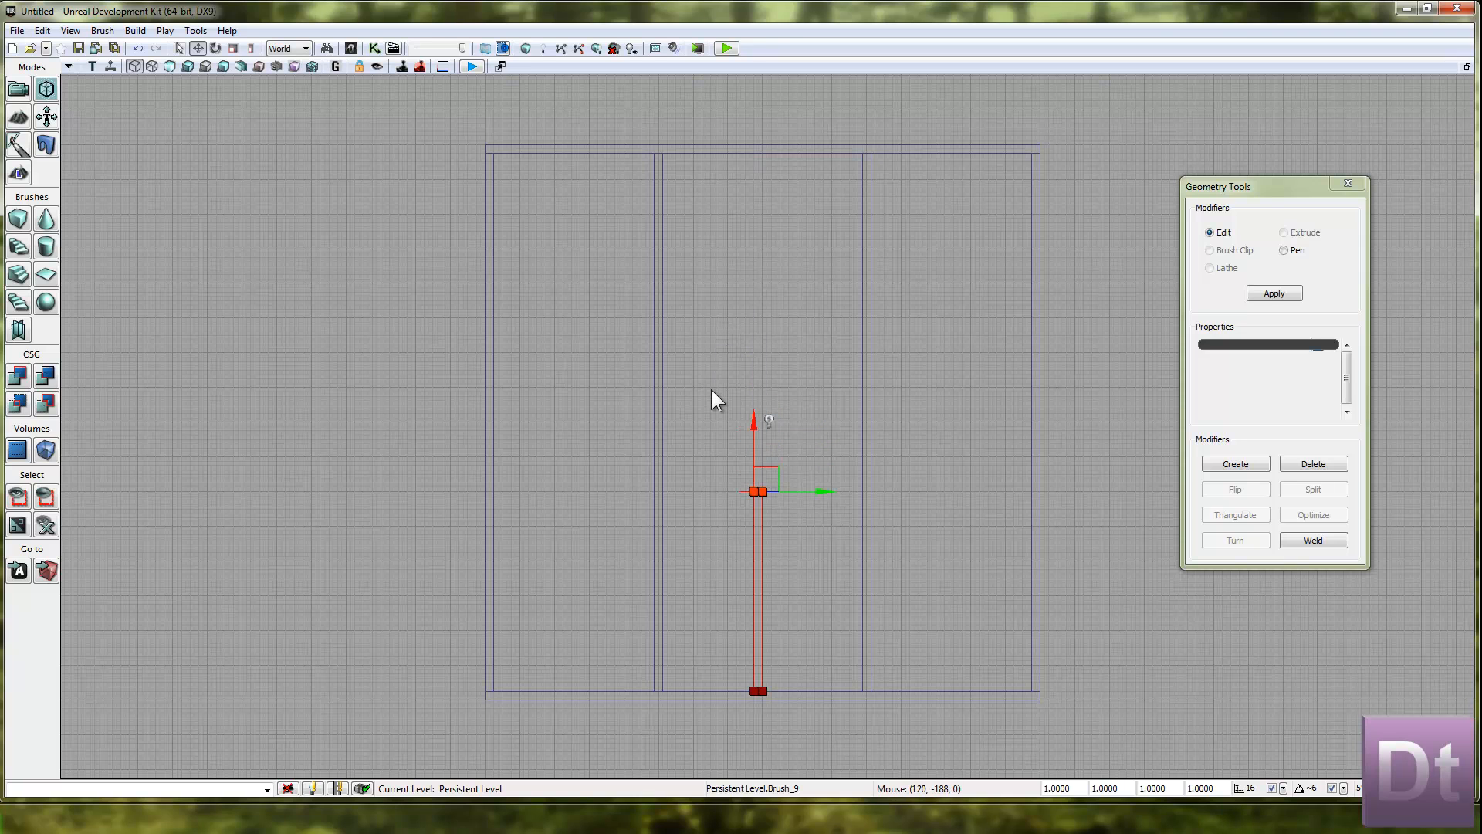
Rotate the shortened wall 90 degrees and move it so its right end meets the room's right outer wall.
{"action": "key", "text": "space"}
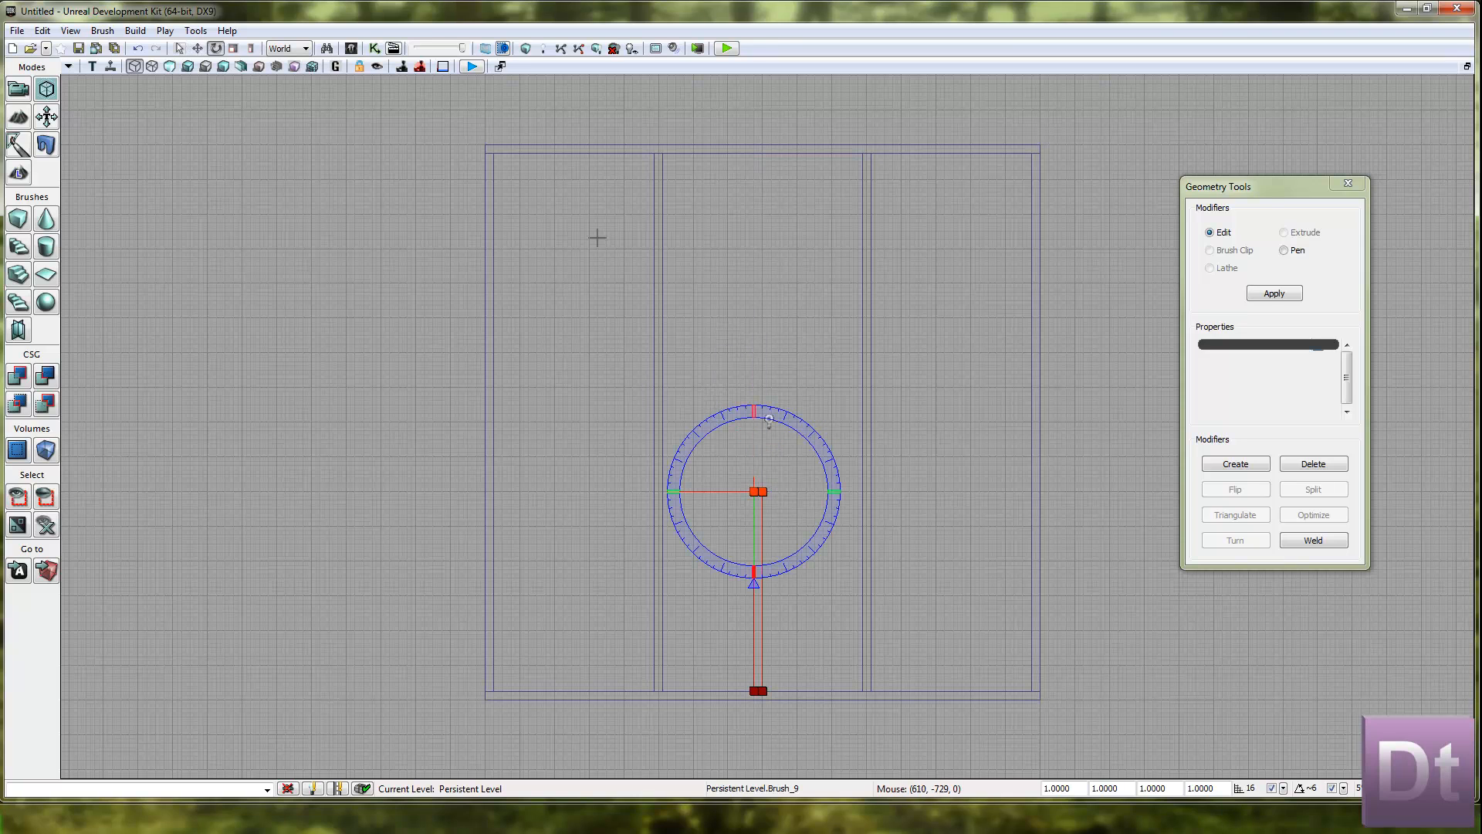
{"action": "left_click", "coordinate": [694, 596]}
{"action": "left_click", "coordinate": [753, 564]}
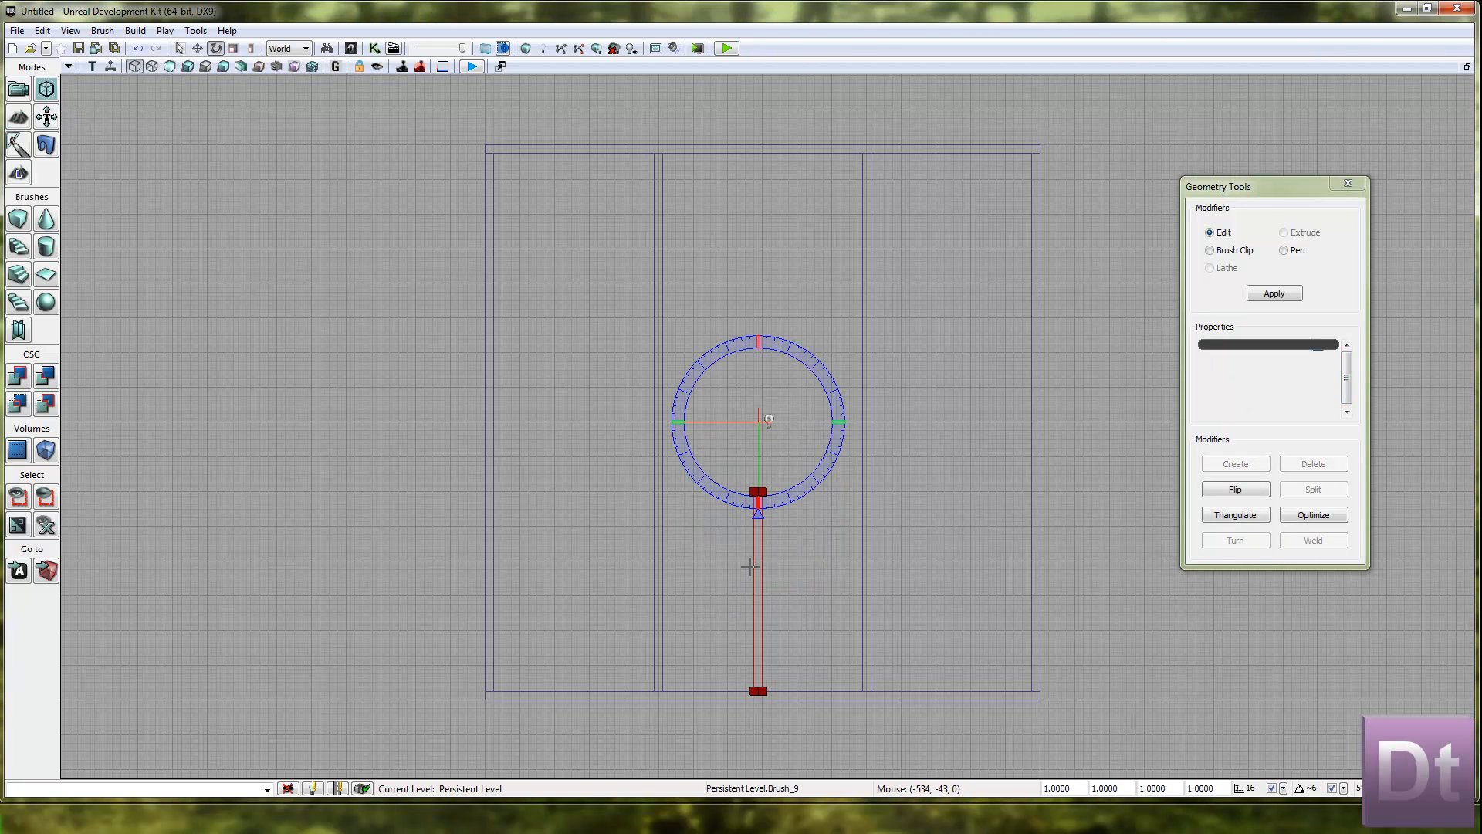
{"action": "mouse_move", "coordinate": [823, 373]}
{"action": "left_mouse_down"}
{"action": "mouse_move", "coordinate": [893, 610]}
{"action": "mouse_move", "coordinate": [723, 784]}
{"action": "mouse_move", "coordinate": [62, 779]}
{"action": "left_mouse_up"}
{"action": "key", "text": "space"}
{"action": "key", "text": "space"}
{"action": "mouse_move", "coordinate": [820, 422]}
{"action": "left_mouse_down"}
{"action": "mouse_move", "coordinate": [980, 371]}
{"action": "mouse_move", "coordinate": [1197, 328]}
{"action": "mouse_move", "coordinate": [1259, 333]}
{"action": "left_mouse_up"}
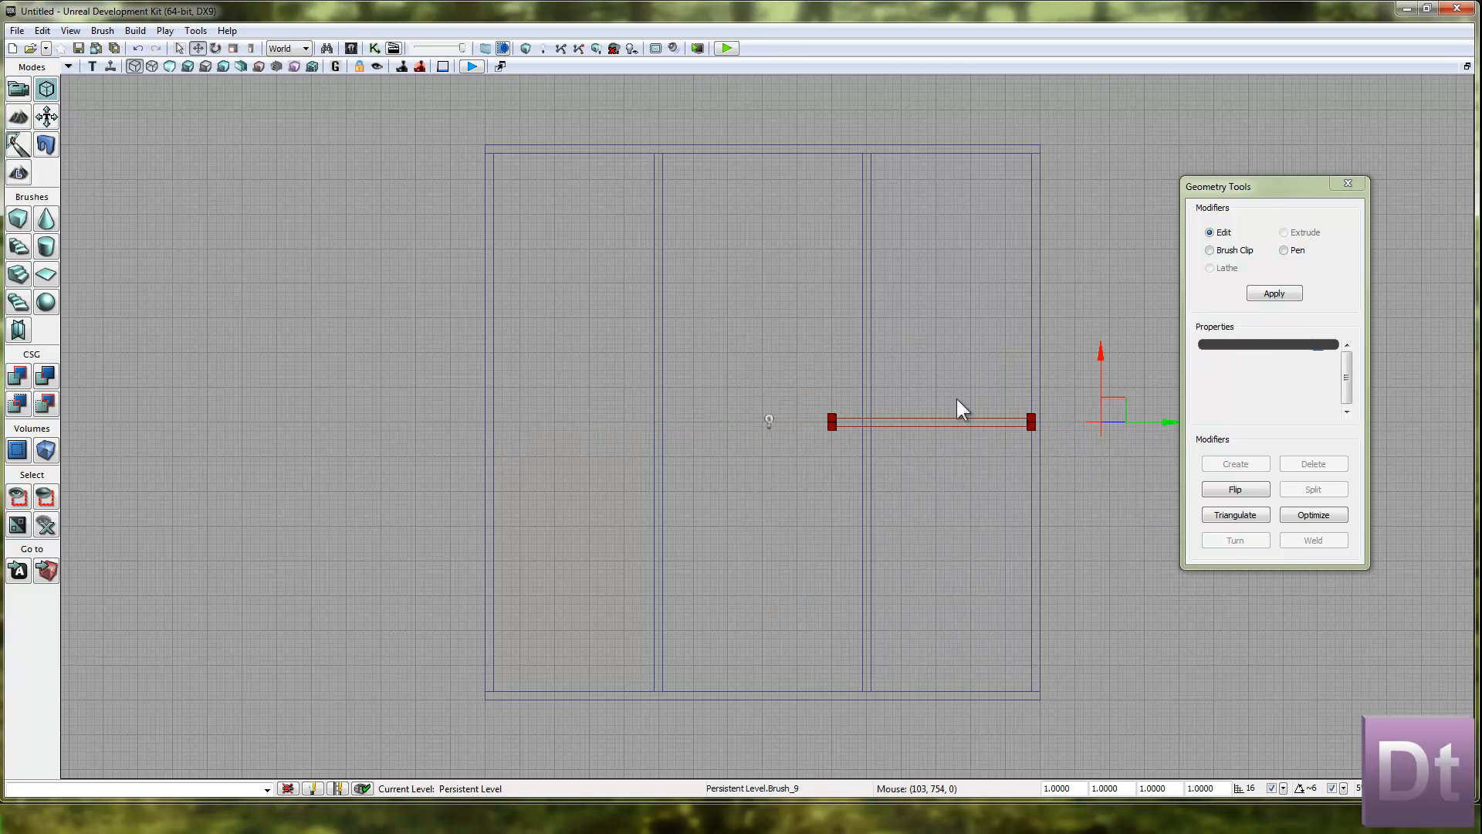
Move the crossing wall's left end vertices so that the wall ends at the right interior wall.
{"action": "left_click_drag", "start_coordinate": [783, 397], "coordinate": [899, 491], "text": "ctrl+alt"}
{"action": "mouse_move", "coordinate": [902, 423]}
{"action": "left_mouse_down"}
{"action": "mouse_move", "coordinate": [956, 427]}
{"action": "mouse_move", "coordinate": [944, 427]}
{"action": "left_mouse_up"}
{"action": "scroll", "coordinate": [944, 427], "scroll_direction": "up", "scroll_amount": 1}
{"action": "left_click_drag", "start_coordinate": [1023, 309], "coordinate": [688, 320]}
{"action": "scroll", "coordinate": [692, 312], "scroll_direction": "down", "scroll_amount": 1}
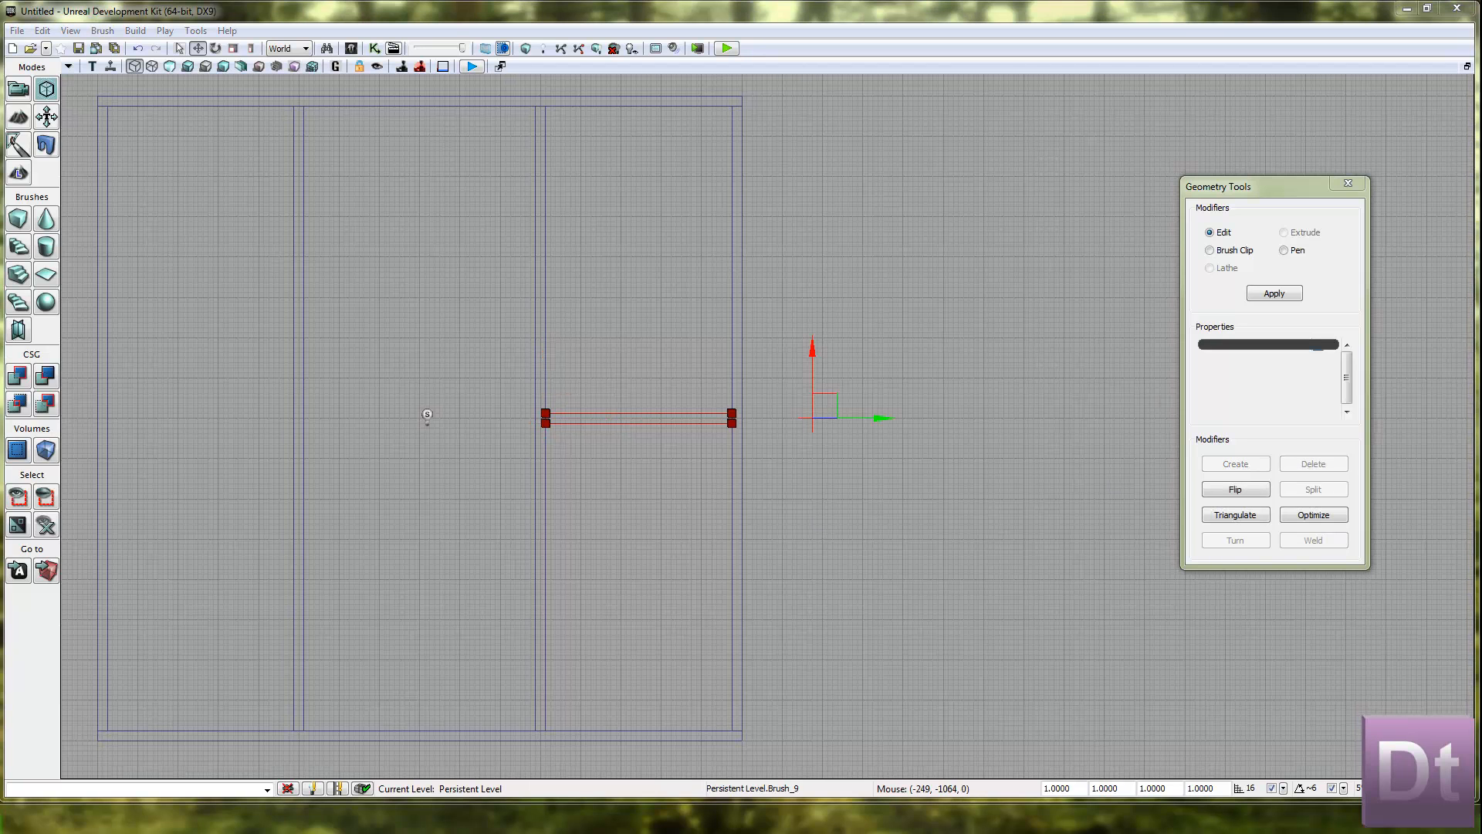
Move the crossing wall -144 units along the X axis, down within the right bay.
{"action": "left_click_drag", "start_coordinate": [811, 348], "coordinate": [798, 382]}
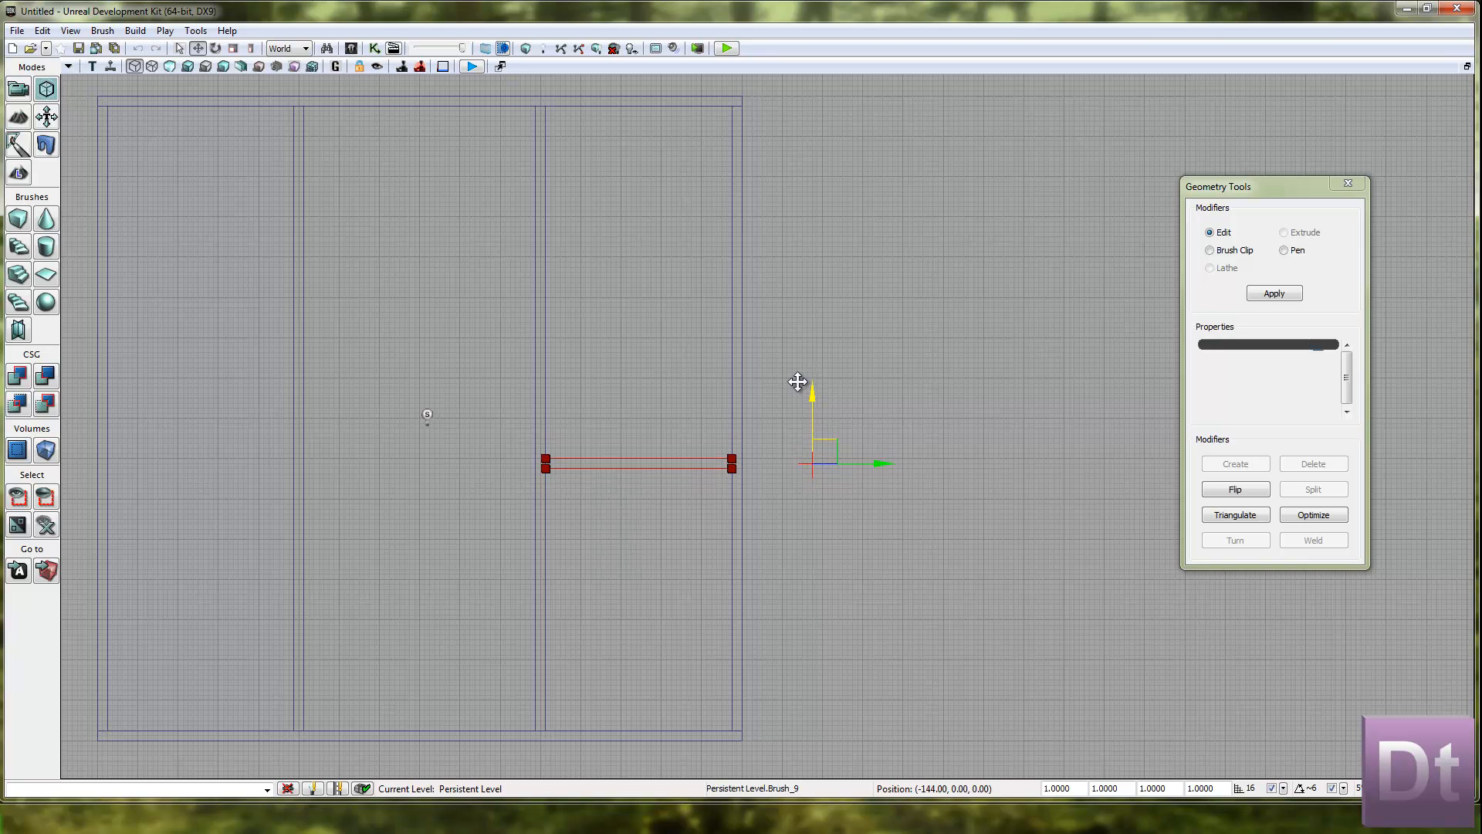
{"action": "scroll", "coordinate": [715, 503], "scroll_direction": "up", "scroll_amount": 3}
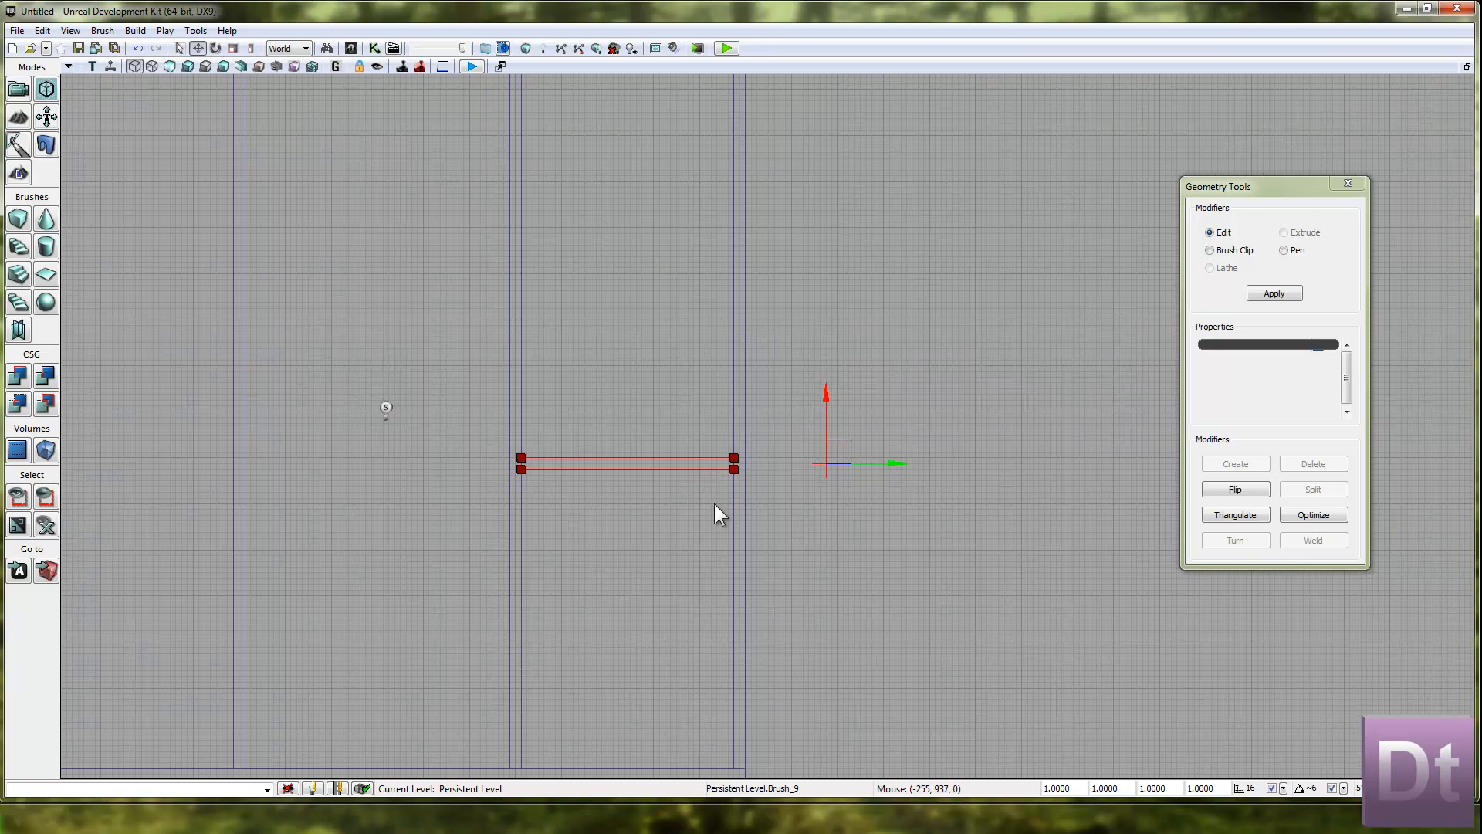
{"action": "scroll", "coordinate": [645, 421], "scroll_direction": "down", "scroll_amount": 4}
{"action": "mouse_move", "coordinate": [644, 414]}
{"action": "left_mouse_down"}
{"action": "mouse_move", "coordinate": [655, 400]}
{"action": "mouse_move", "coordinate": [708, 430]}
{"action": "left_mouse_up"}
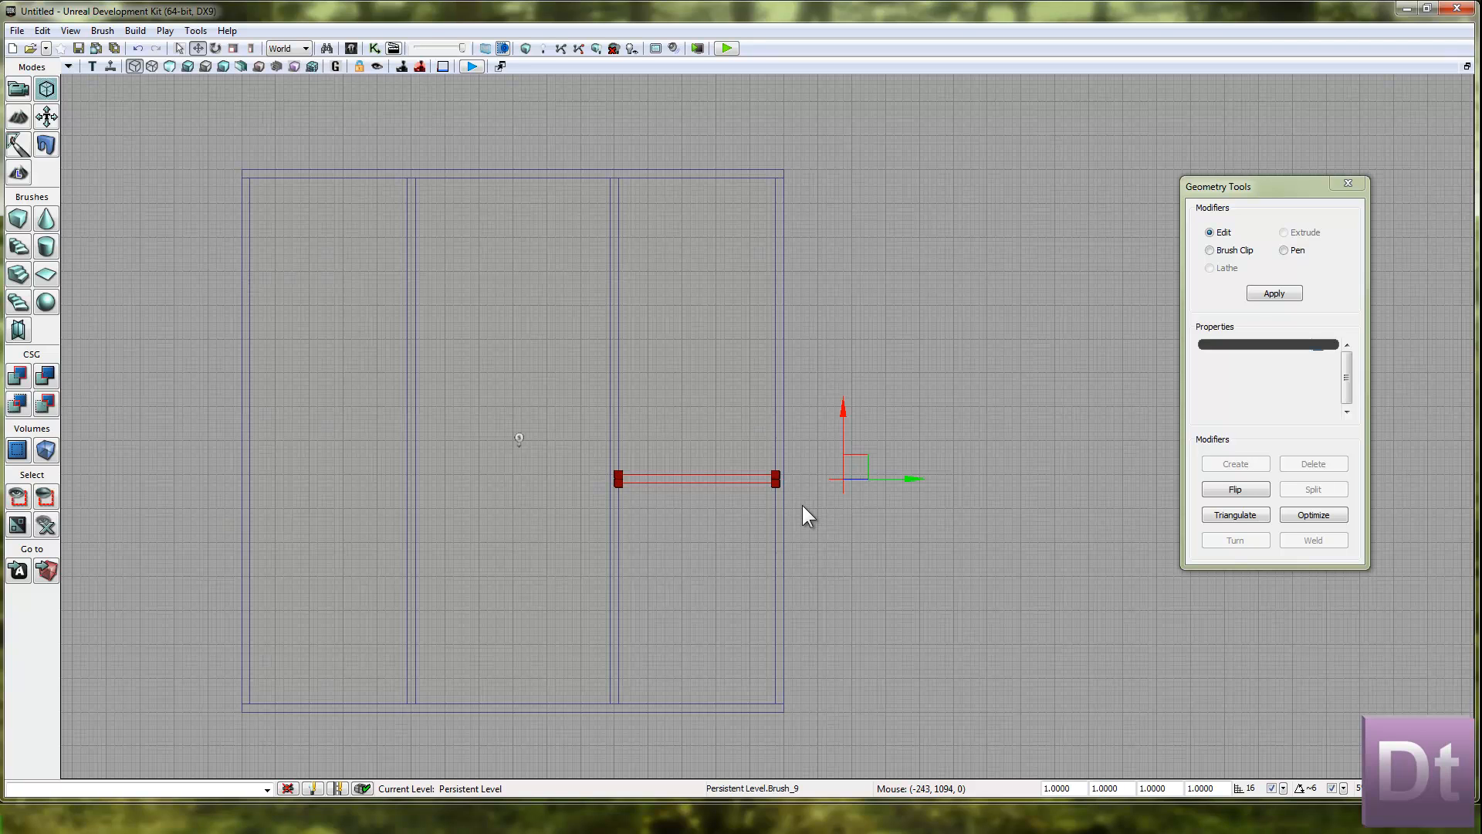
{"action": "left_click_drag", "start_coordinate": [803, 507], "coordinate": [653, 486], "text": "ctrl+alt"}
{"action": "scroll", "coordinate": [765, 545], "scroll_direction": "up", "scroll_amount": 2}
{"action": "scroll", "coordinate": [764, 545], "scroll_direction": "up", "scroll_amount": 2}
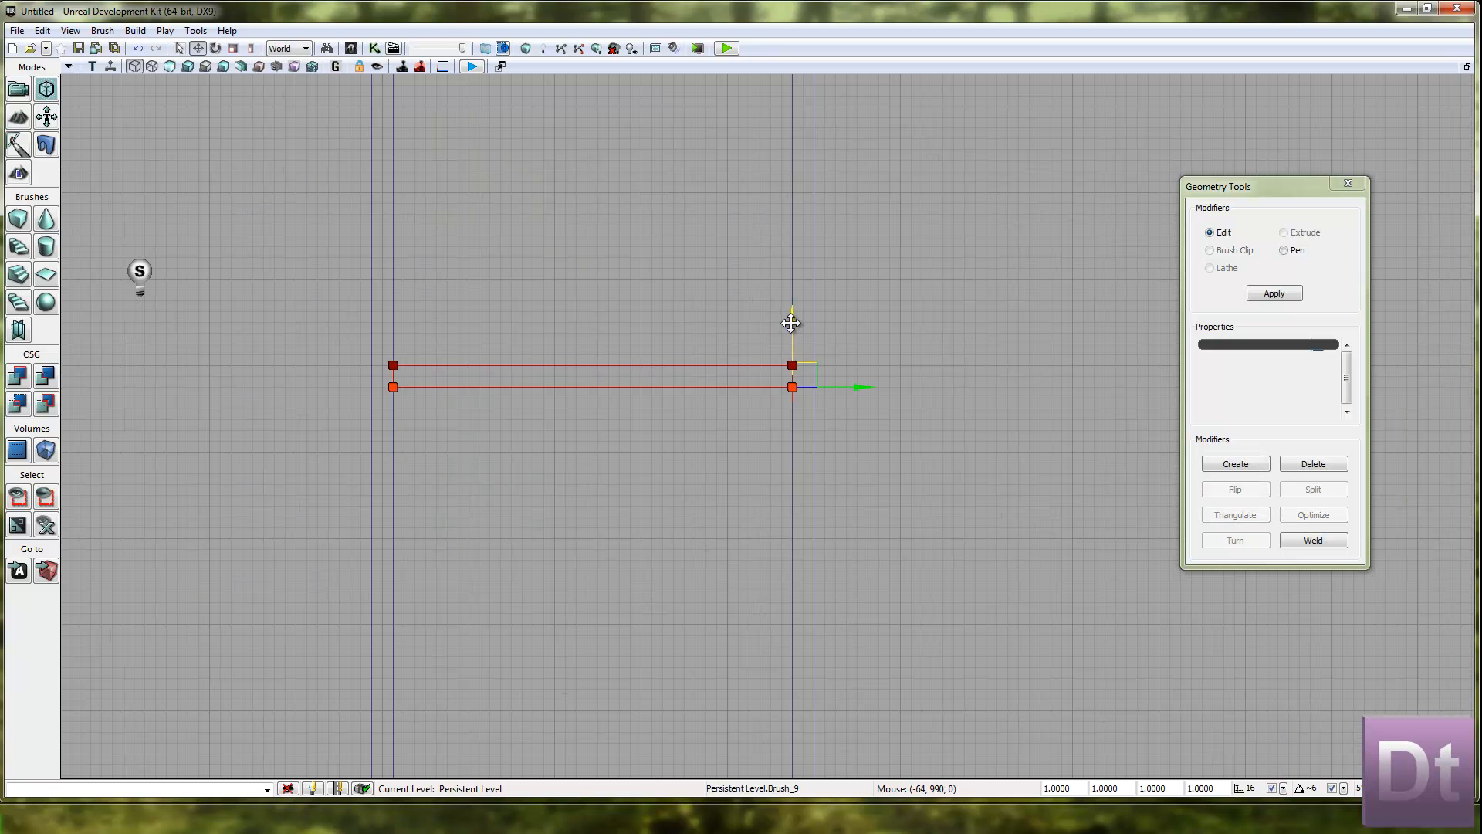
{"action": "left_click", "coordinate": [743, 330]}
{"action": "mouse_move", "coordinate": [660, 322]}
{"action": "left_mouse_down"}
{"action": "mouse_move", "coordinate": [712, 505]}
{"action": "mouse_move", "coordinate": [817, 372]}
{"action": "mouse_move", "coordinate": [765, 524]}
{"action": "left_mouse_up"}
{"action": "scroll", "coordinate": [692, 521], "scroll_direction": "down", "scroll_amount": 3}
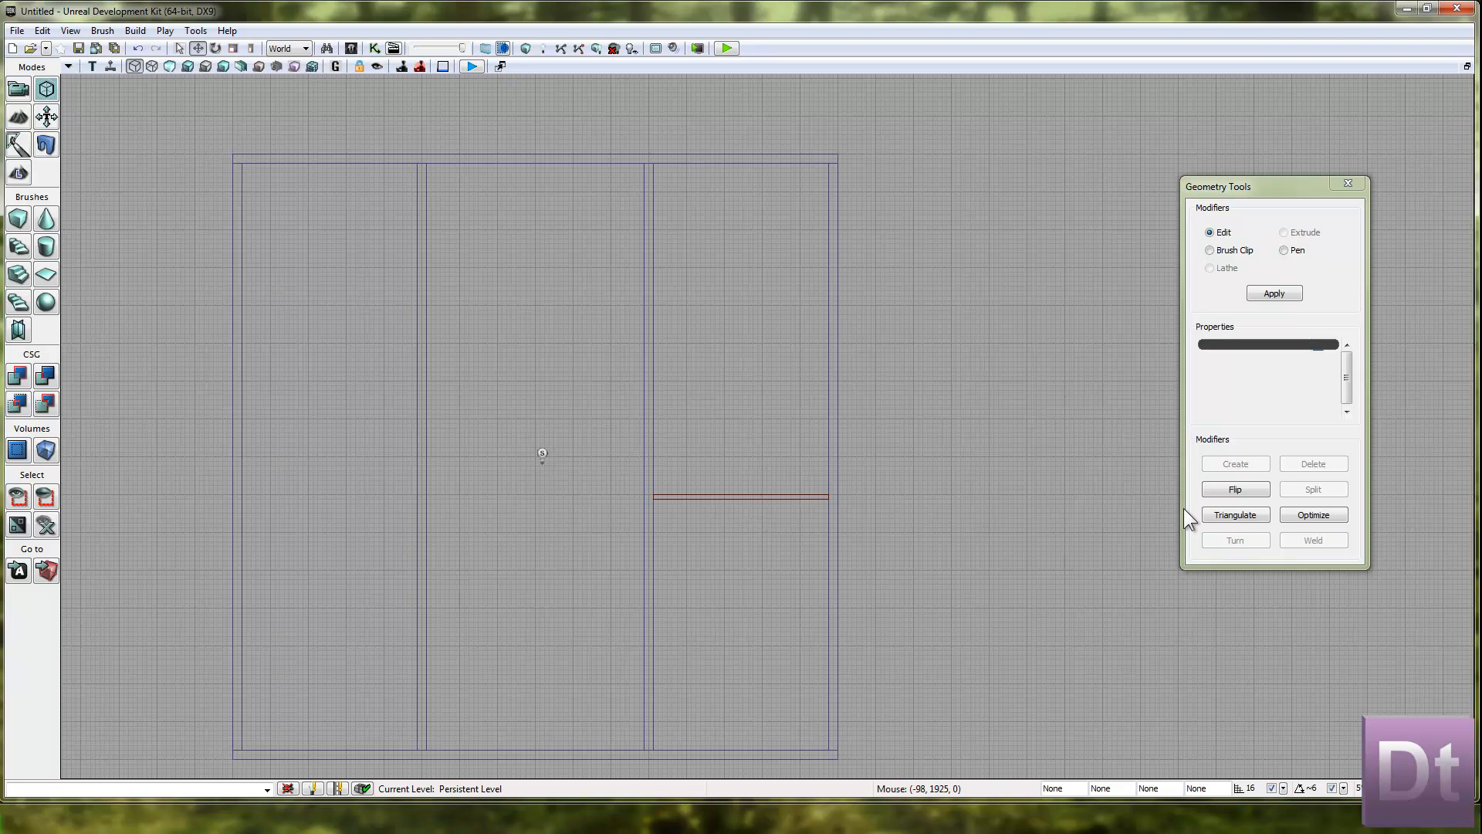
Duplicate the crossing wall upward in the right bay and duplicate that copy into the middle bay against the right interior wall.
{"action": "left_click", "coordinate": [741, 497]}
{"action": "left_click_drag", "start_coordinate": [908, 440], "coordinate": [907, 360]}
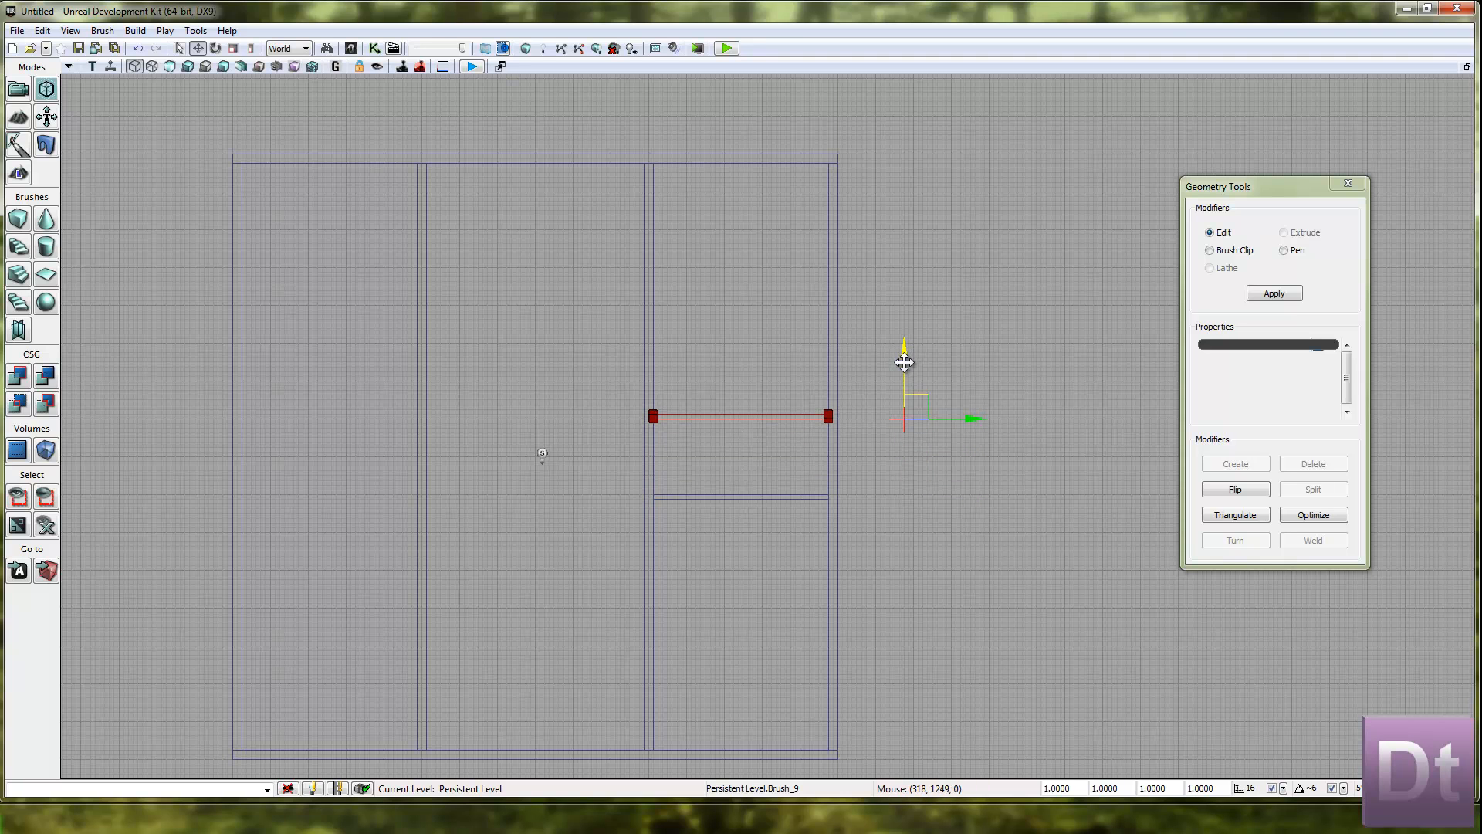
{"action": "left_click_drag", "start_coordinate": [748, 382], "coordinate": [934, 398]}
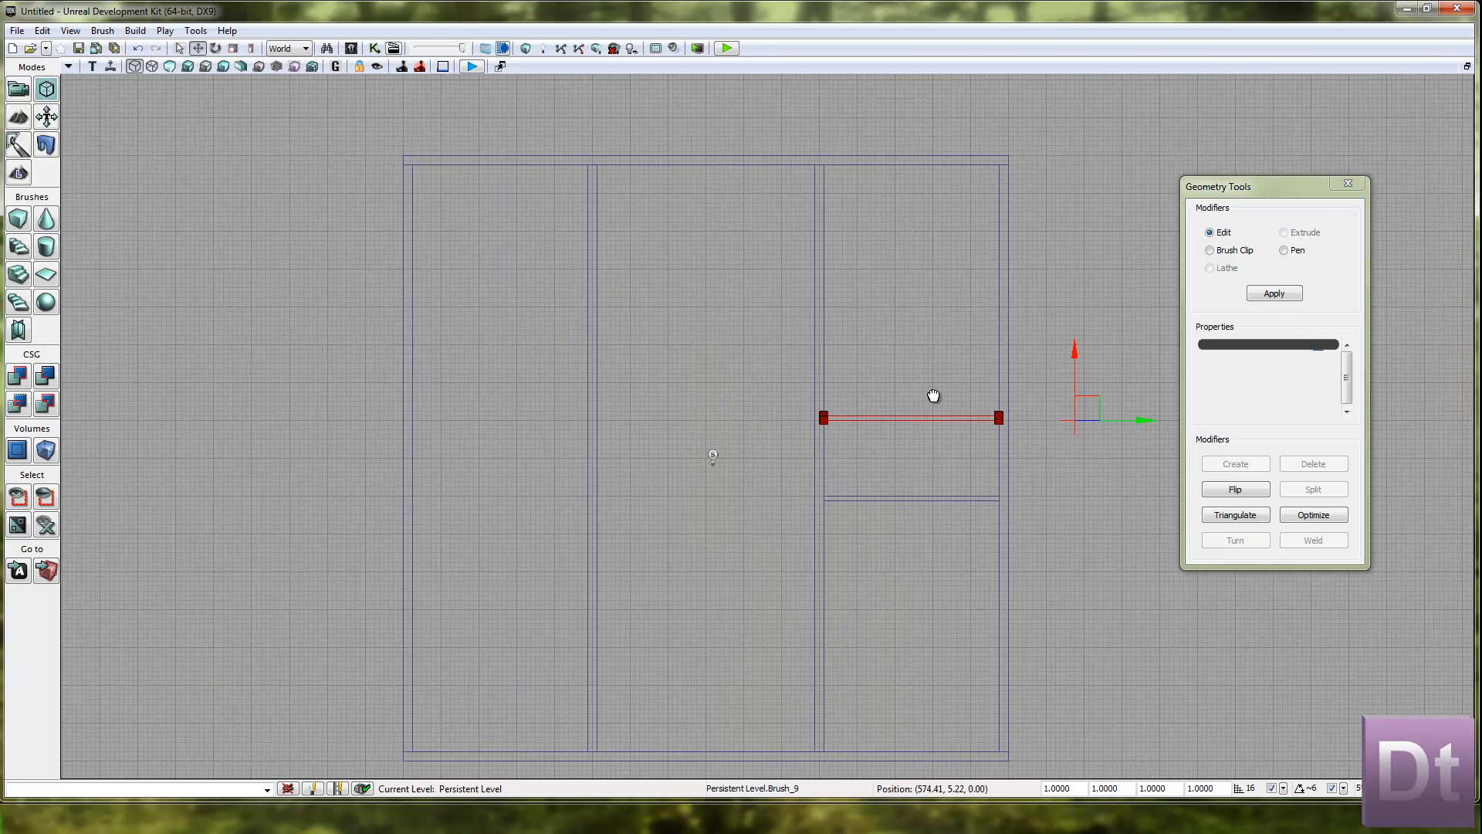
{"action": "left_click_drag", "start_coordinate": [1150, 424], "coordinate": [953, 440]}
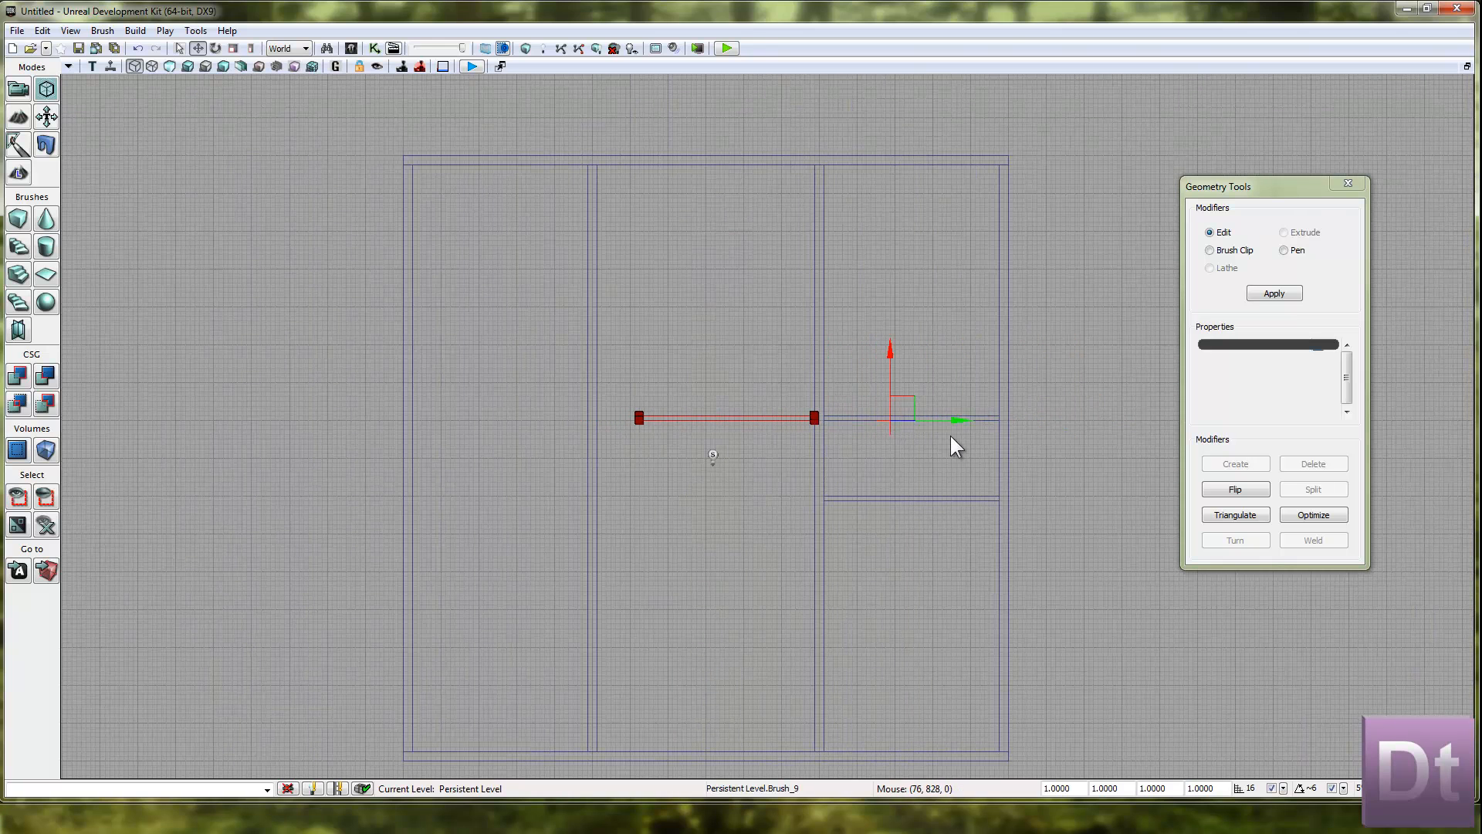
Extend the middle bay wall's left end vertices to meet the left interior wall.
{"action": "left_click_drag", "start_coordinate": [670, 444], "coordinate": [672, 448], "text": "ctrl+alt"}
{"action": "left_click", "coordinate": [652, 414]}
{"action": "mouse_move", "coordinate": [625, 401]}
{"action": "left_mouse_down", "text": "ctrl+alt"}
{"action": "mouse_move", "coordinate": [672, 457]}
{"action": "mouse_move", "coordinate": [698, 420]}
{"action": "mouse_move", "coordinate": [677, 419]}
{"action": "left_mouse_up", "text": "ctrl+alt"}
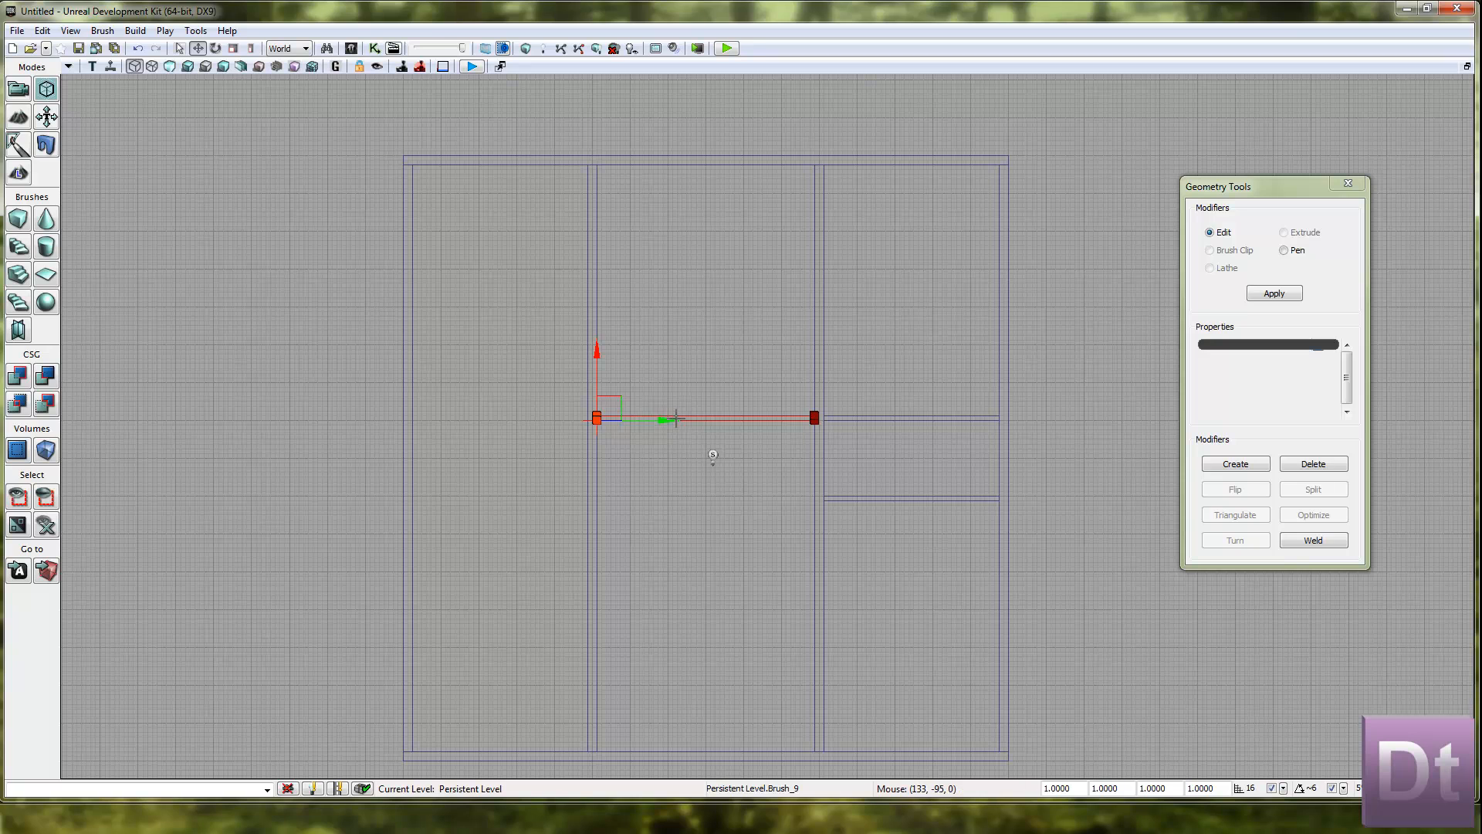
Duplicate the middle bay's crossing wall downward, in line with the lower crossing wall of the right bay.
{"action": "left_click", "coordinate": [536, 415]}
{"action": "left_click", "coordinate": [698, 418]}
{"action": "left_click_drag", "start_coordinate": [889, 356], "coordinate": [877, 443]}
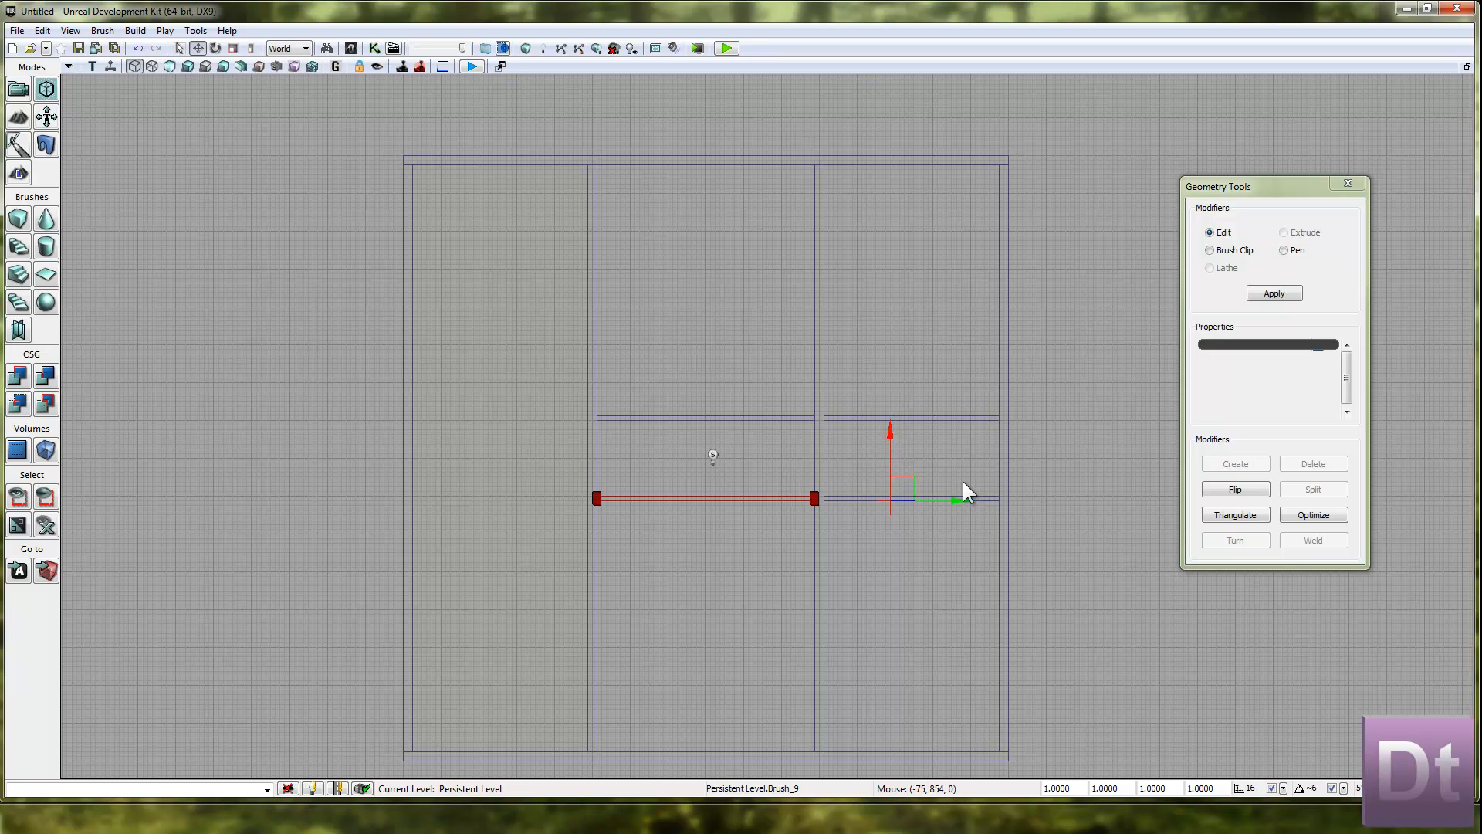
Duplicate the lower middle crossing wall into the left bay and pull its left end in to the outer wall.
{"action": "left_click_drag", "start_coordinate": [962, 491], "coordinate": [734, 496]}
{"action": "left_click", "coordinate": [369, 497]}
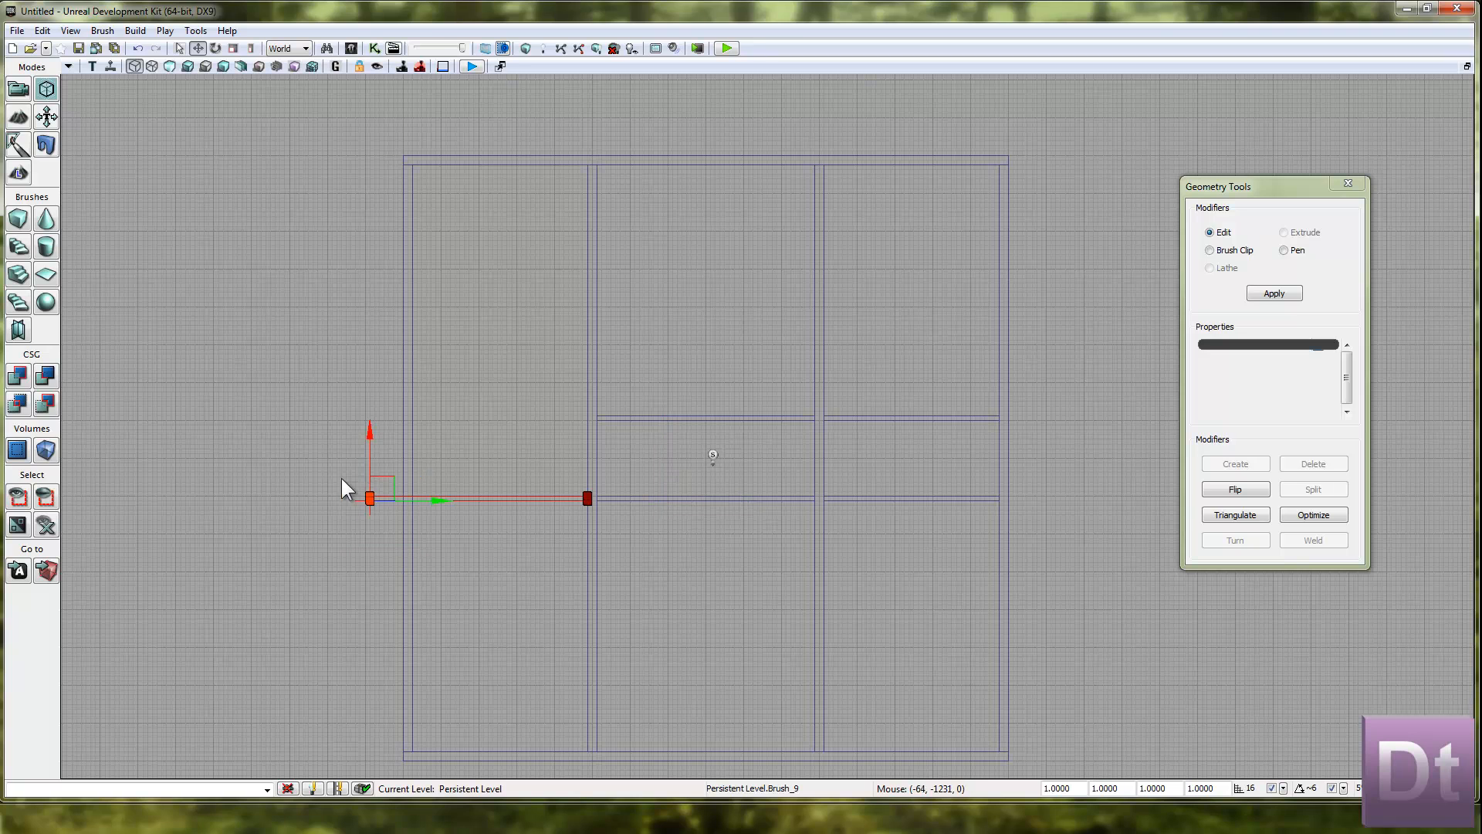
{"action": "left_click_drag", "start_coordinate": [440, 501], "coordinate": [488, 500]}
Duplicate the left bay's crossing wall upward, in line with the upper crossing walls of the other bays.
{"action": "left_click", "coordinate": [474, 468]}
{"action": "left_click", "coordinate": [484, 494]}
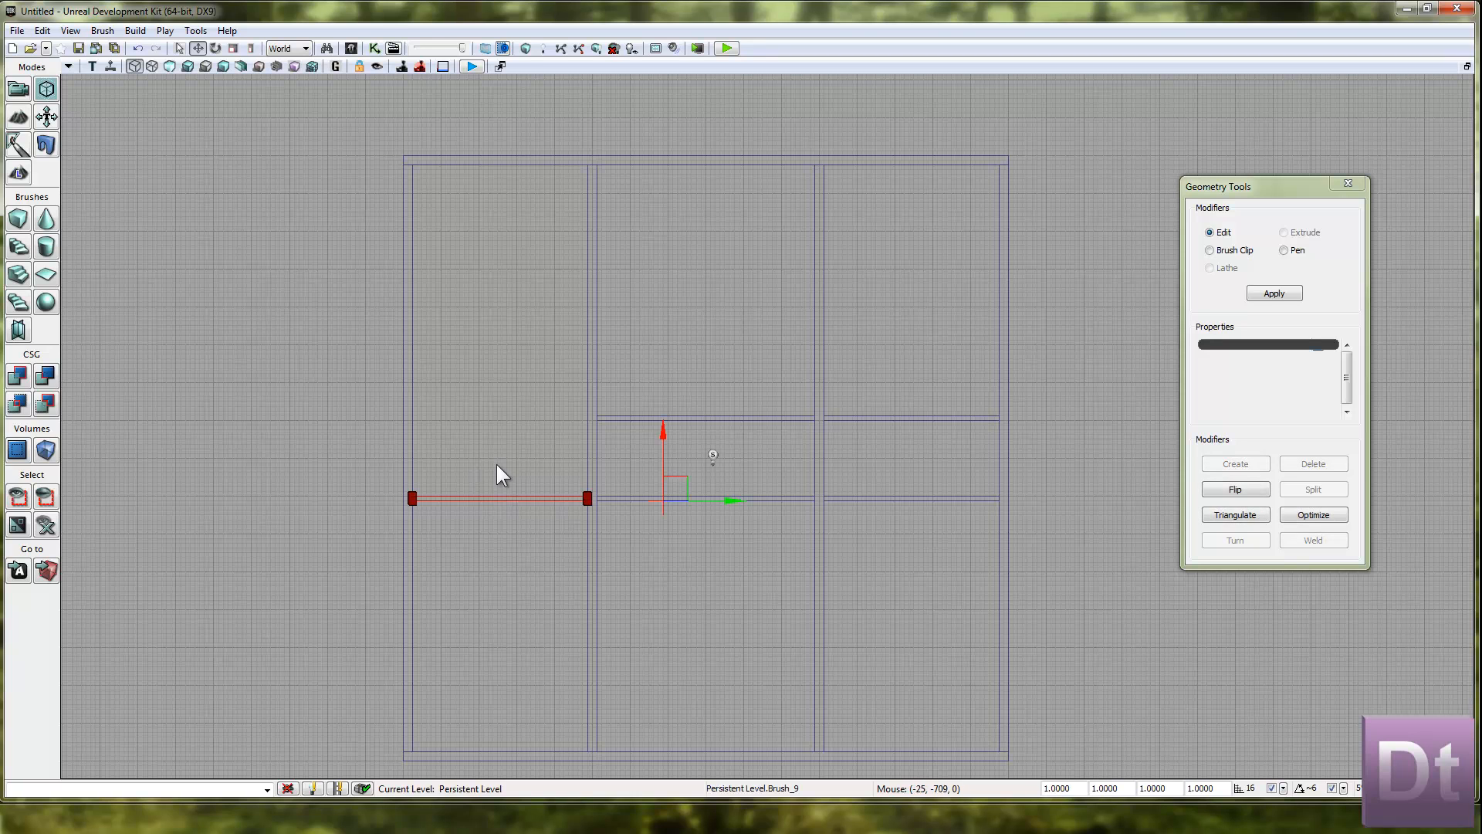
{"action": "left_click_drag", "start_coordinate": [656, 439], "coordinate": [655, 358]}
Duplicate the left bay's upper crossing wall and place the copy a short distance above it.
{"action": "left_click", "coordinate": [596, 436]}
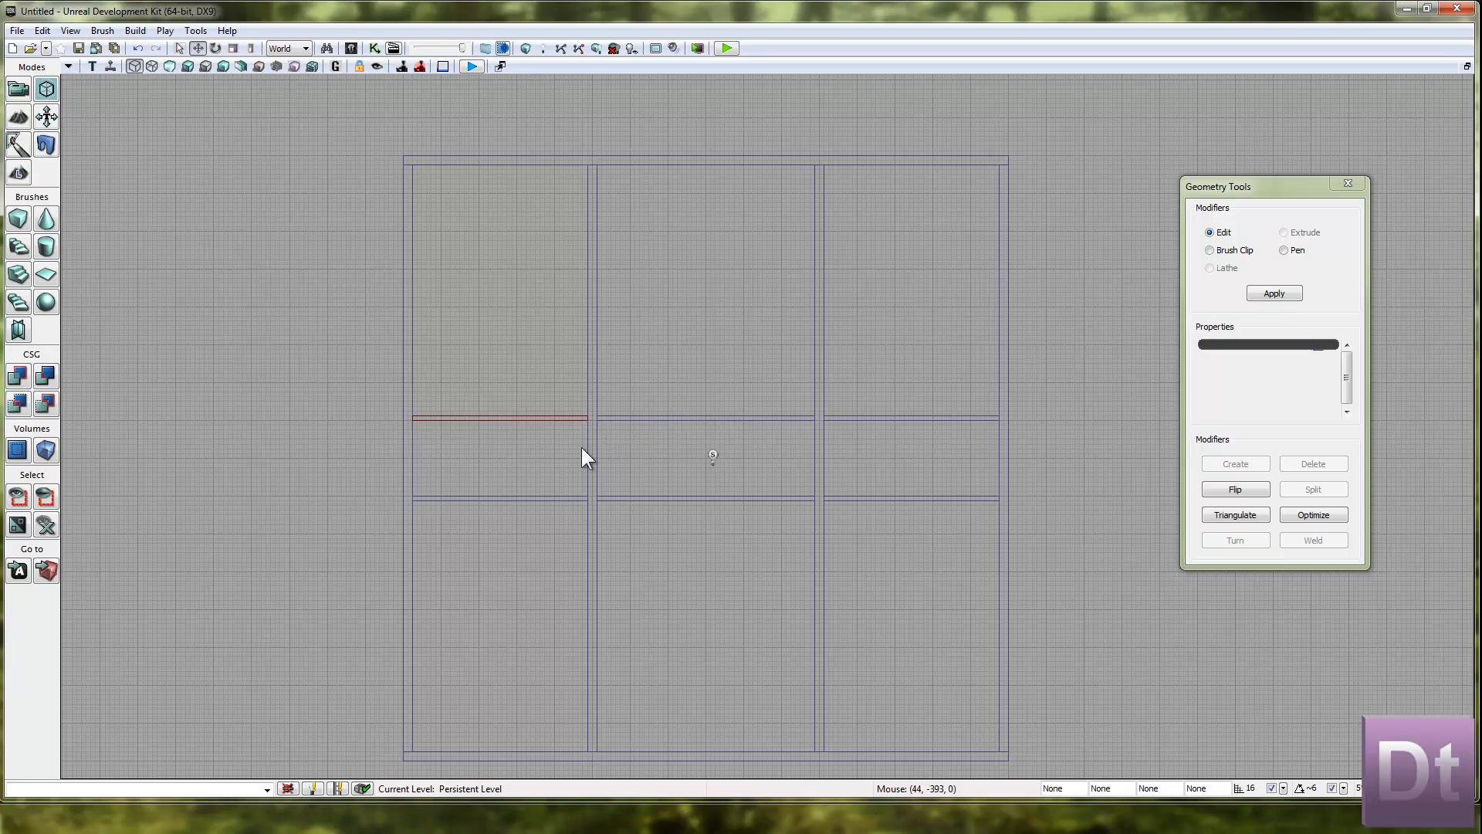
{"action": "left_click", "coordinate": [553, 419]}
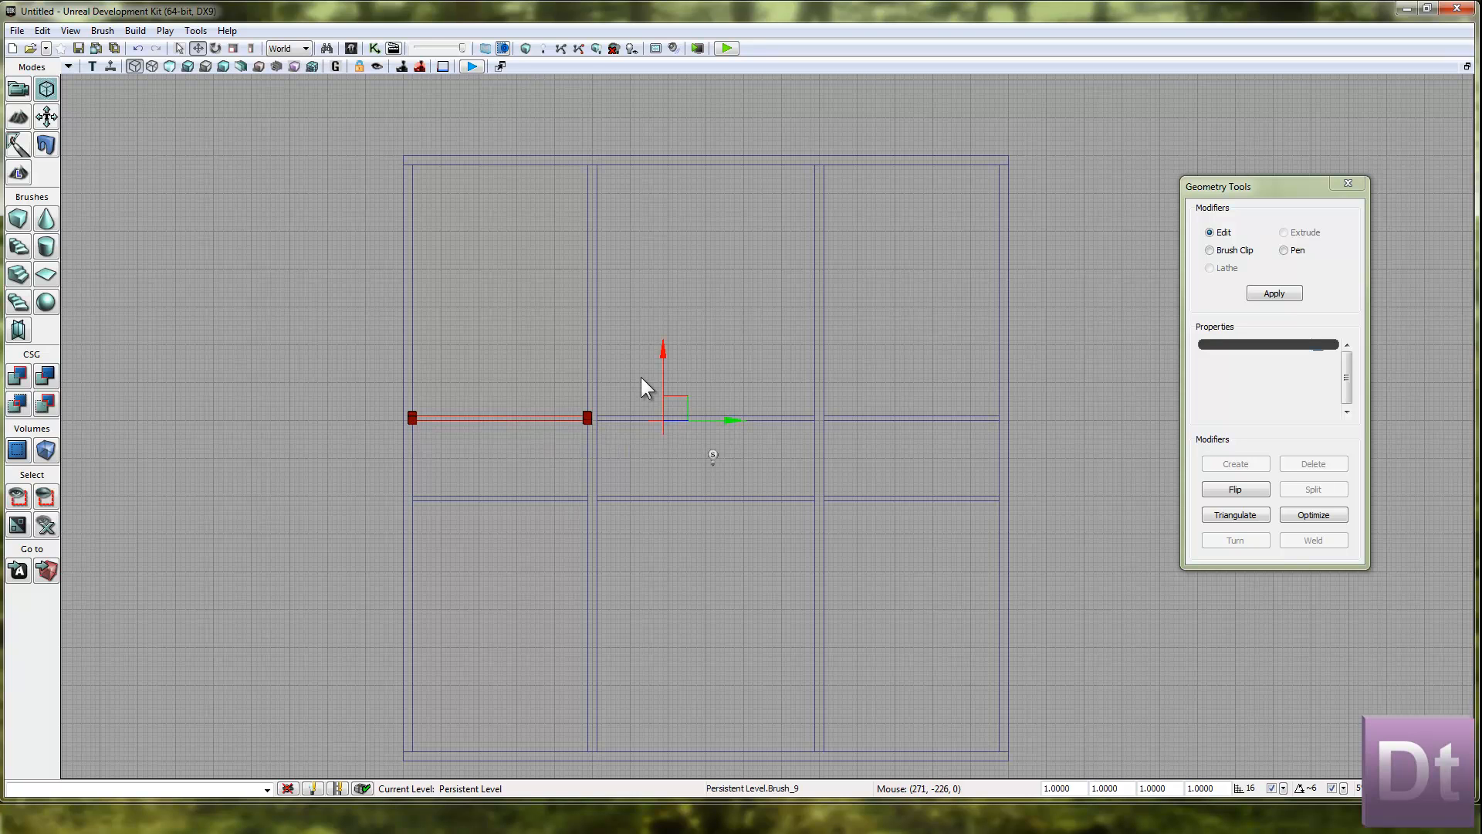
{"action": "left_click_drag", "start_coordinate": [662, 362], "coordinate": [662, 315]}
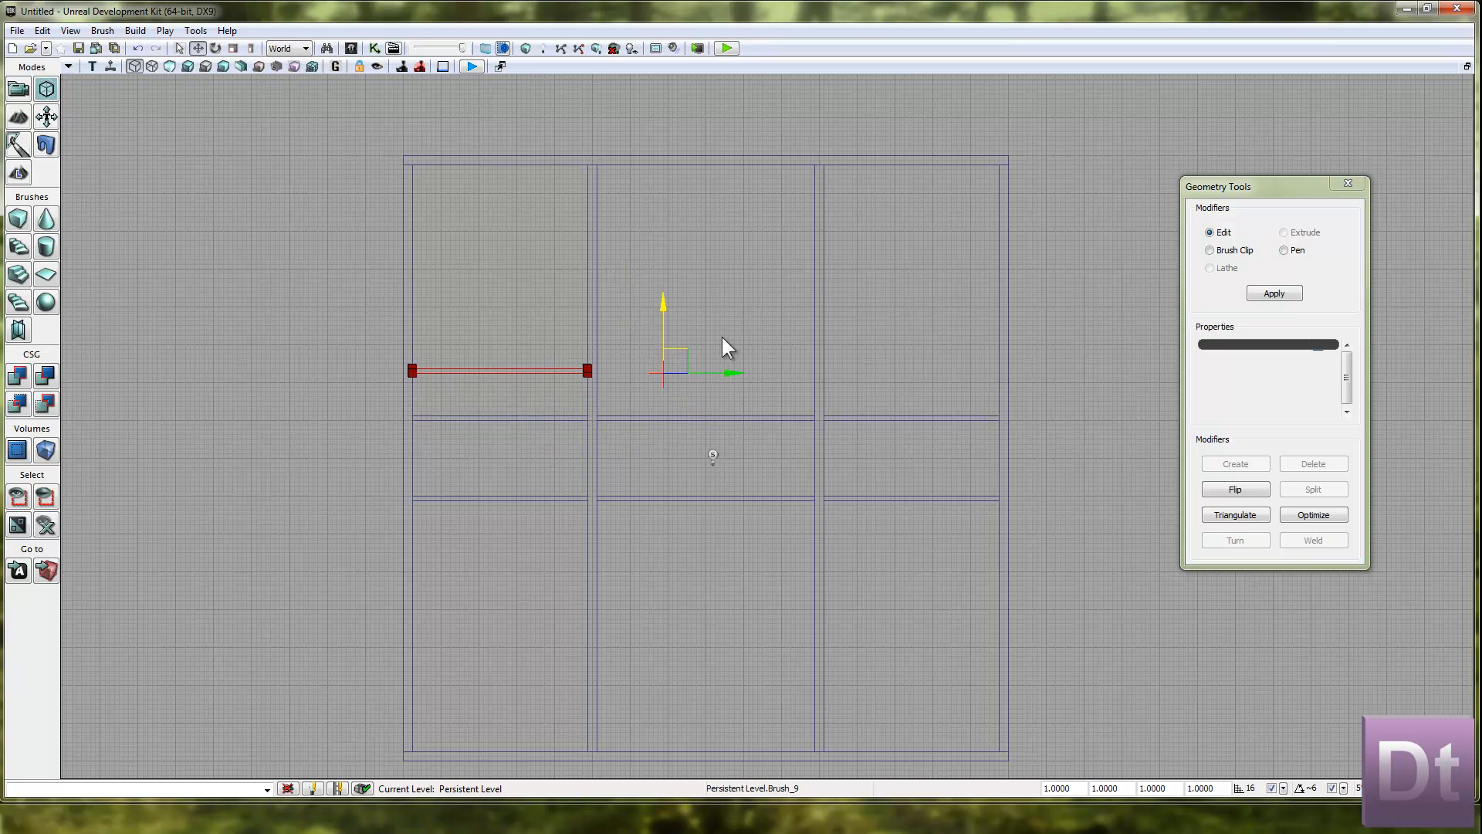
Move the red builder brush out of the room, beyond its right outer wall.
{"action": "left_click_drag", "start_coordinate": [734, 370], "coordinate": [460, 365]}
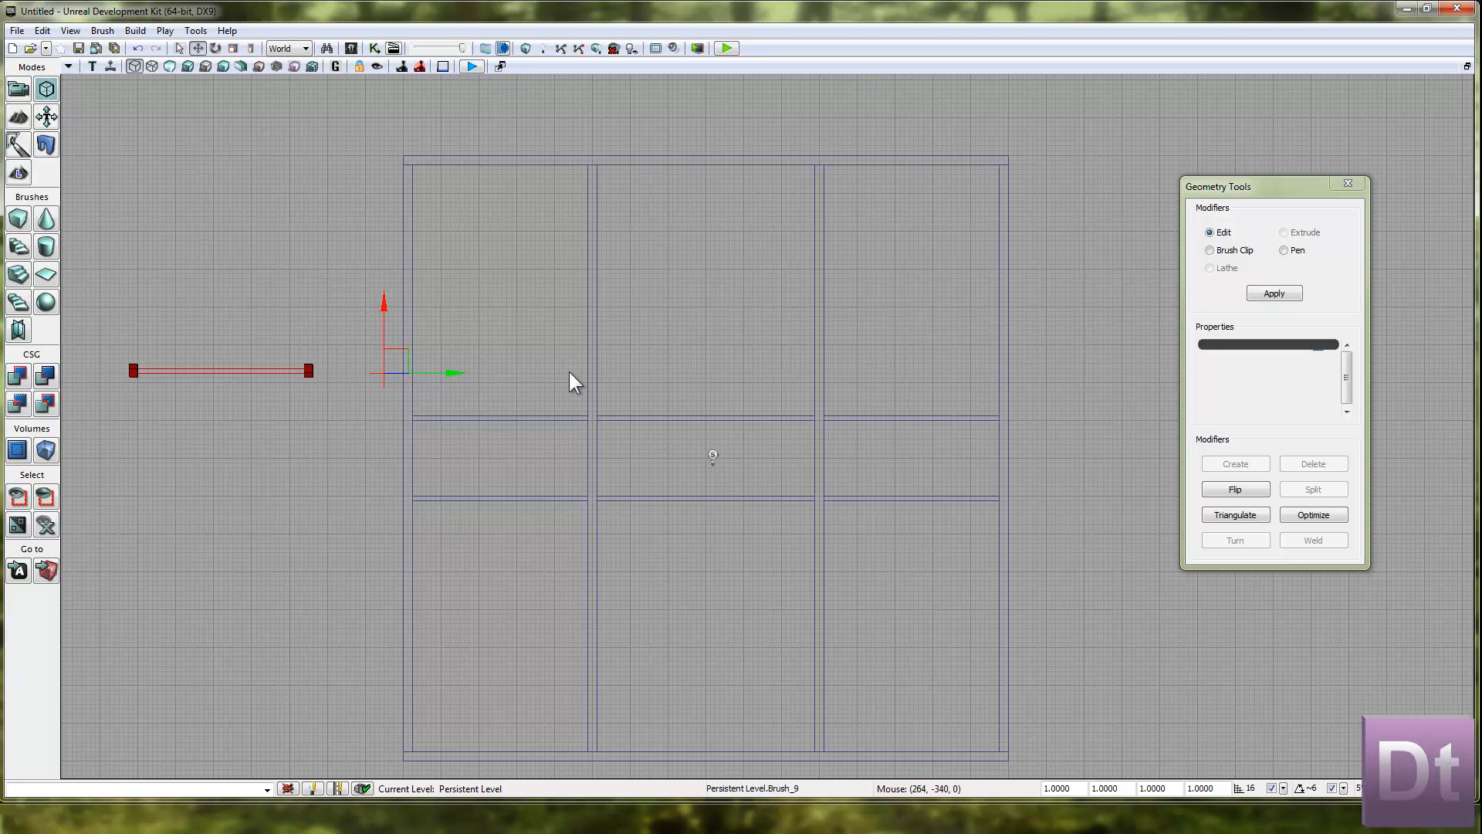
{"action": "left_click_drag", "start_coordinate": [401, 354], "coordinate": [874, 286]}
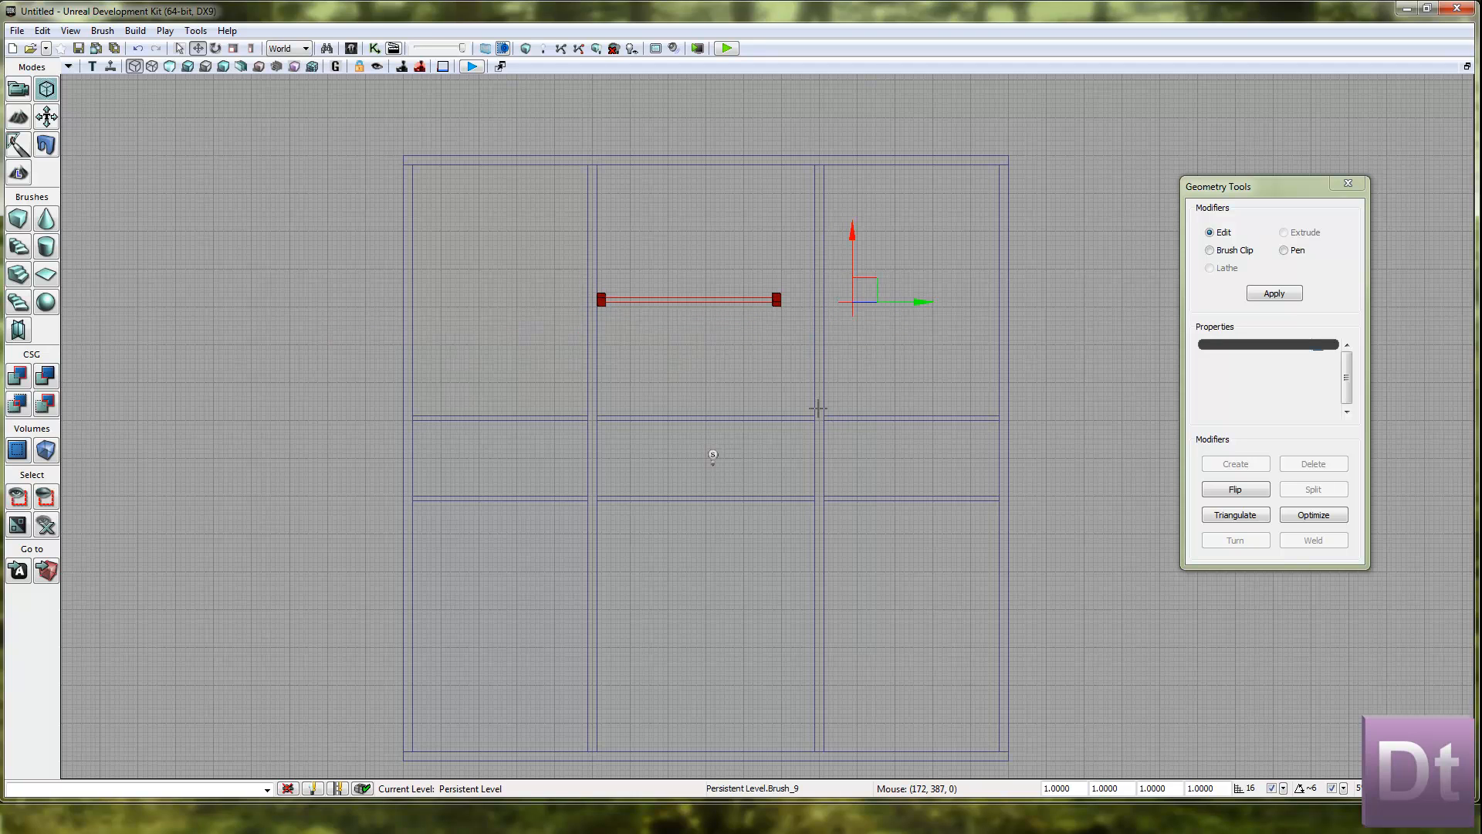
{"action": "left_click", "coordinate": [801, 412]}
{"action": "left_click", "coordinate": [765, 309]}
{"action": "left_click_drag", "start_coordinate": [884, 298], "coordinate": [1282, 288]}
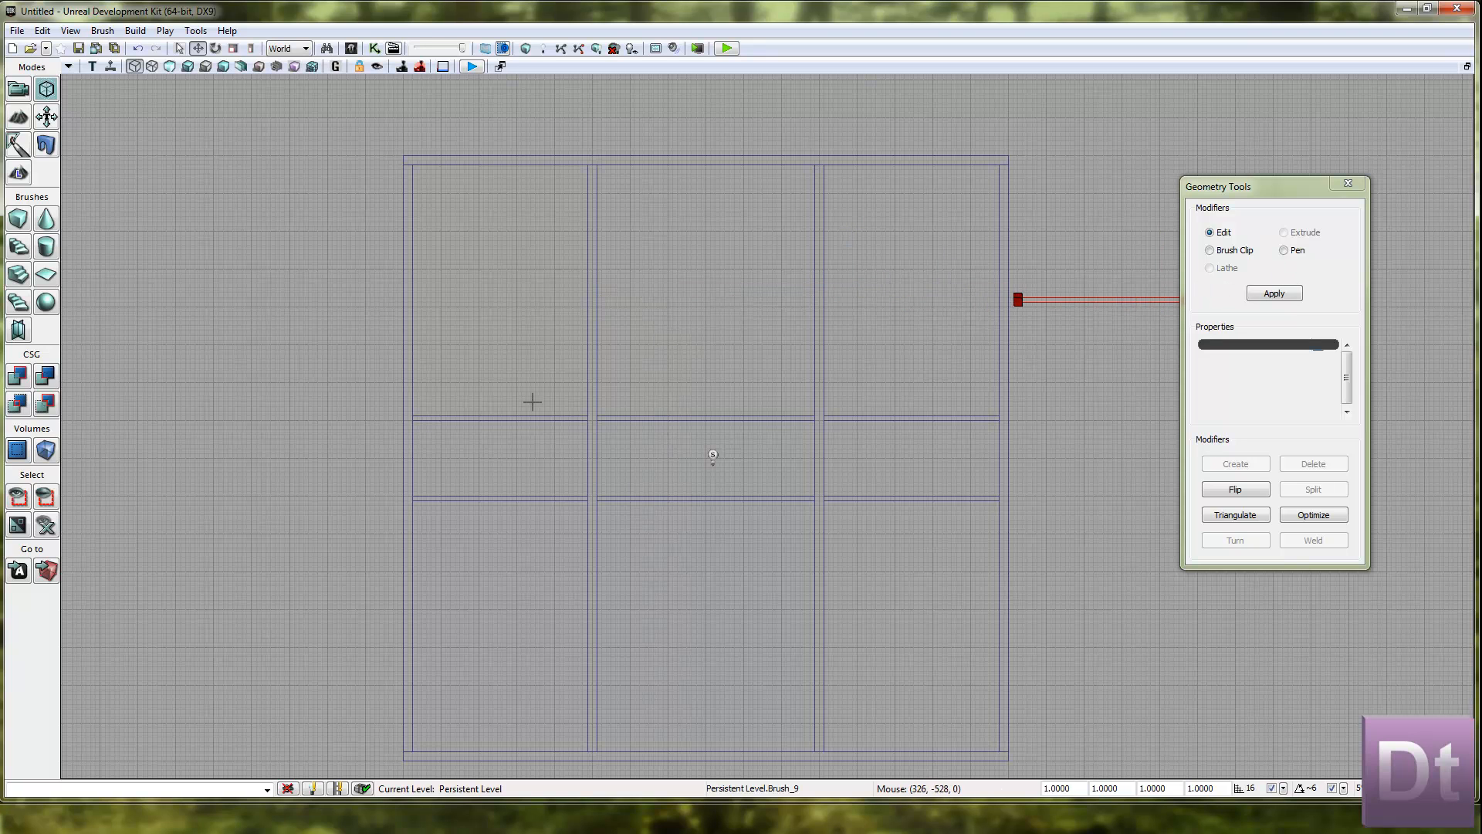
Duplicate the middle bay's upper crossing wall once into the upper middle room and once into the lower middle room.
{"action": "left_click", "coordinate": [746, 419]}
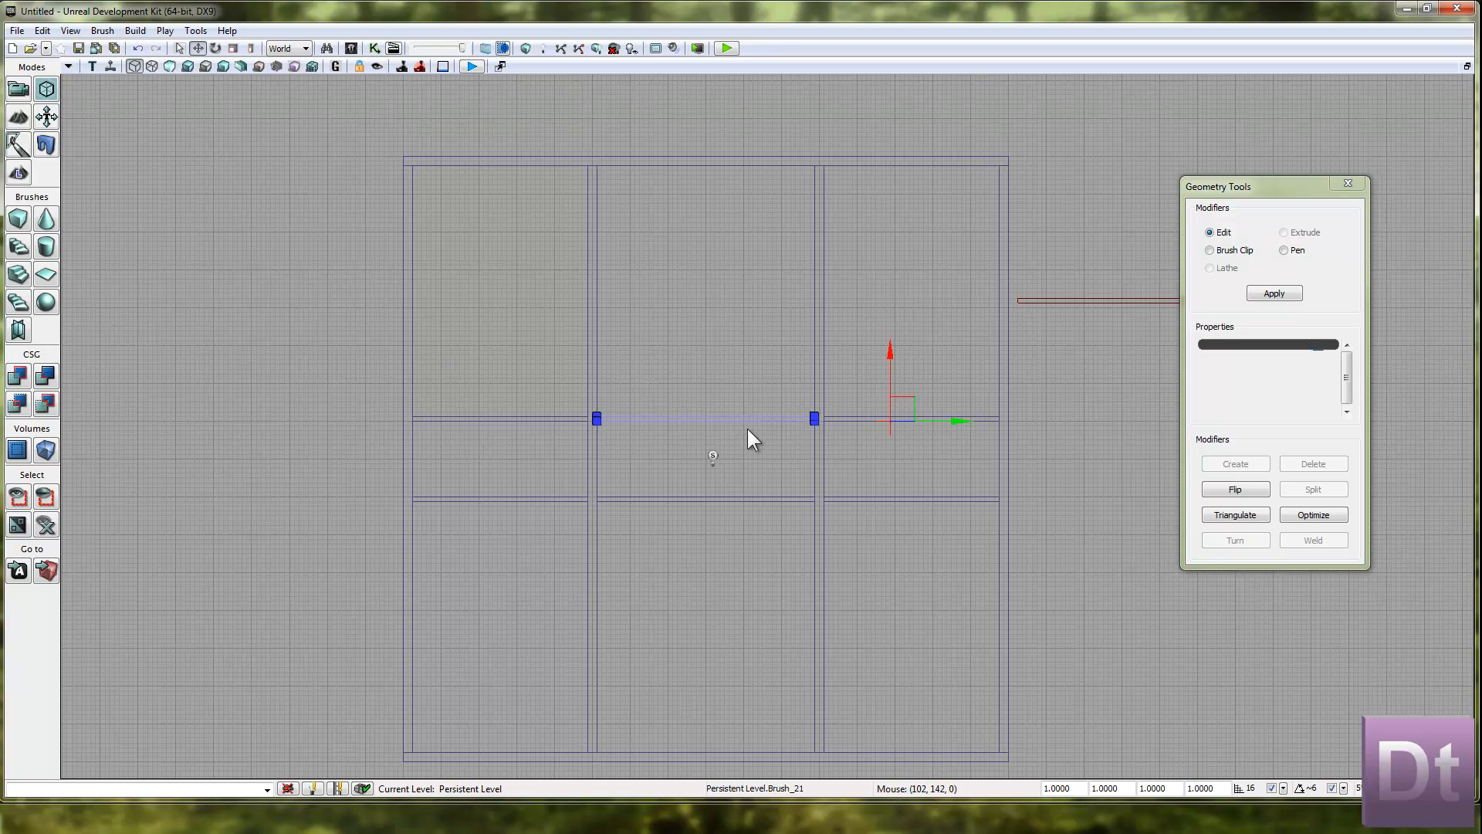
{"action": "left_click_drag", "start_coordinate": [892, 354], "coordinate": [854, 523]}
{"action": "right_click_drag", "start_coordinate": [852, 329], "coordinate": [862, 263]}
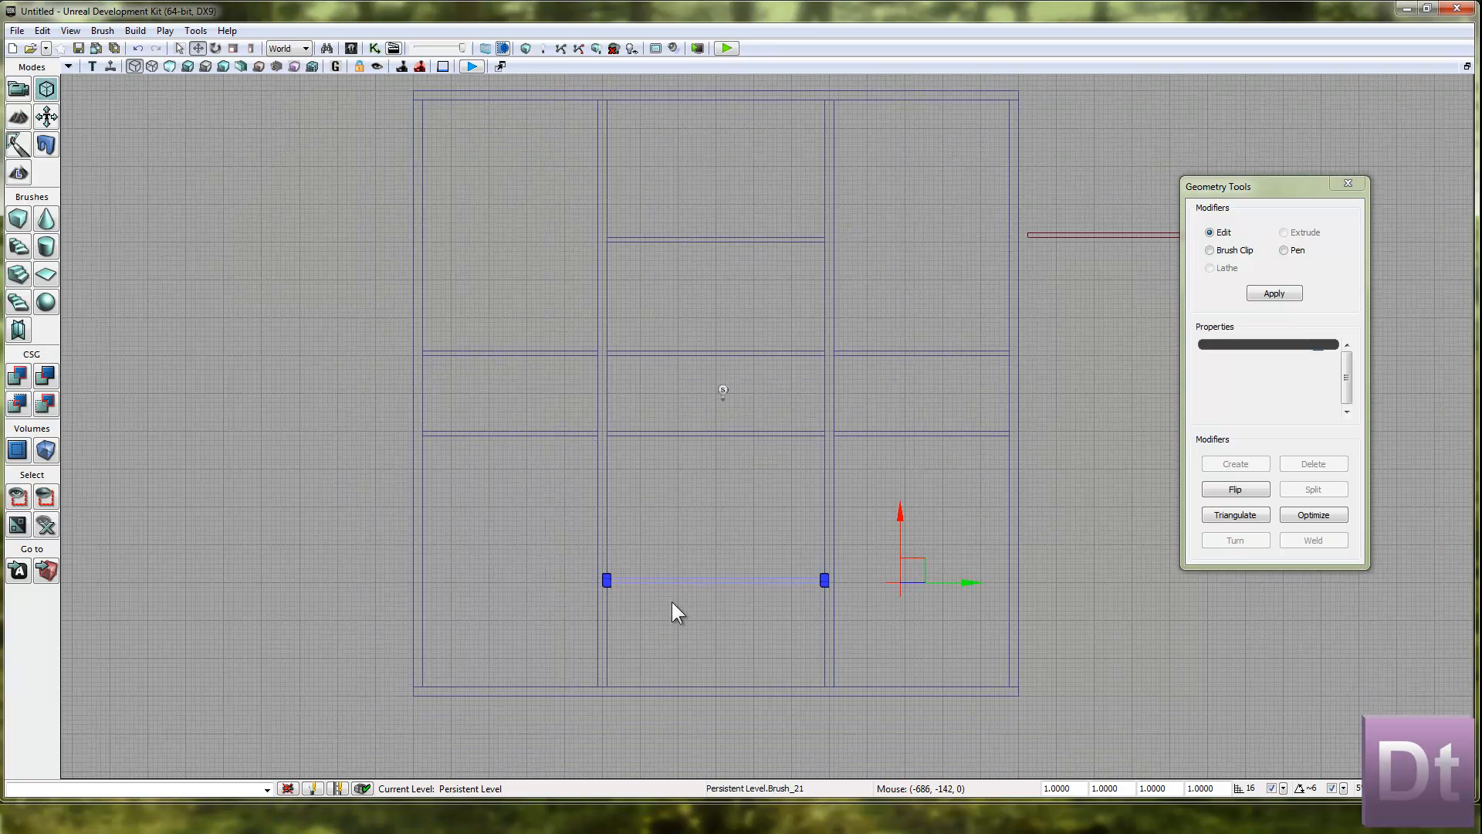
Move the copied crossing wall in the lower middle room upward, closer to the corridor.
{"action": "scroll", "coordinate": [748, 375], "scroll_direction": "up", "scroll_amount": 2}
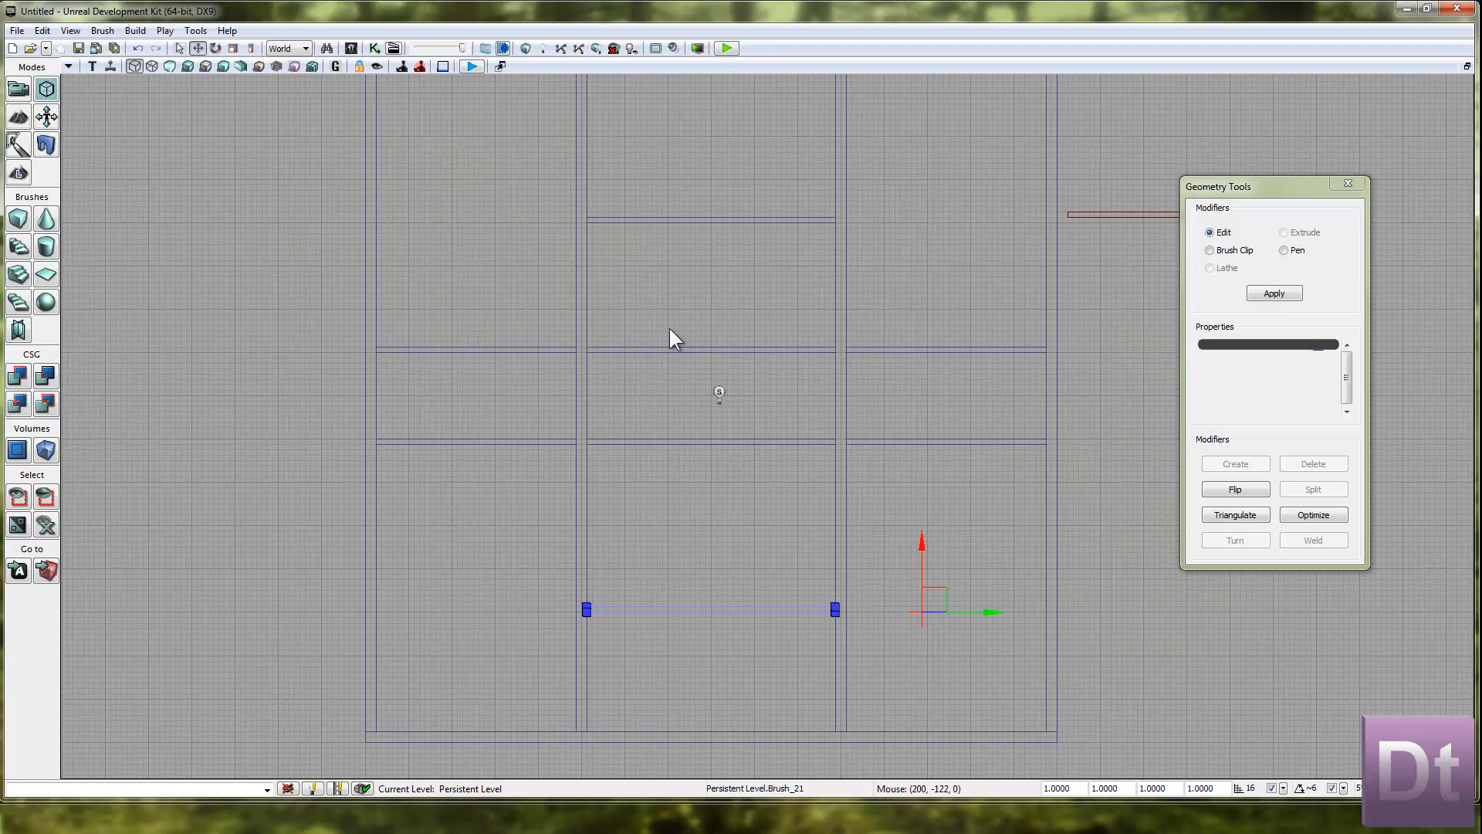
{"action": "left_click_drag", "start_coordinate": [910, 552], "coordinate": [913, 505]}
{"action": "scroll", "coordinate": [818, 521], "scroll_direction": "down", "scroll_amount": 1}
{"action": "scroll", "coordinate": [808, 536], "scroll_direction": "down", "scroll_amount": 1}
{"action": "left_click", "coordinate": [1046, 491]}
Duplicate the lower middle room's crossing wall, rotate the copy 90 degrees and set its lower end against the bottom outer wall.
{"action": "left_click", "coordinate": [776, 593]}
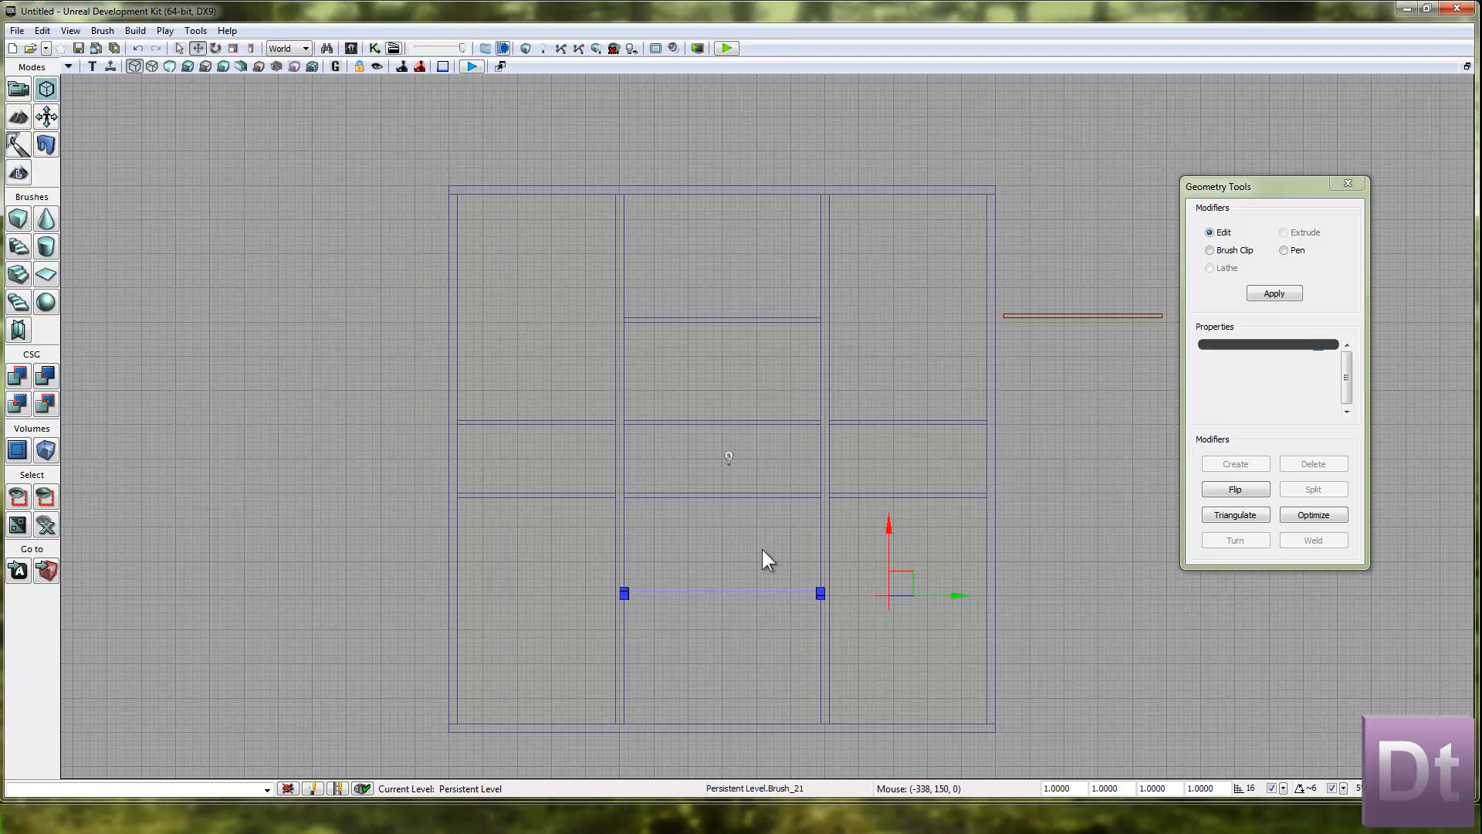
{"action": "key", "text": "space"}
{"action": "left_click_drag", "start_coordinate": [969, 580], "coordinate": [758, 767]}
{"action": "key", "text": "space"}
{"action": "key", "text": "space"}
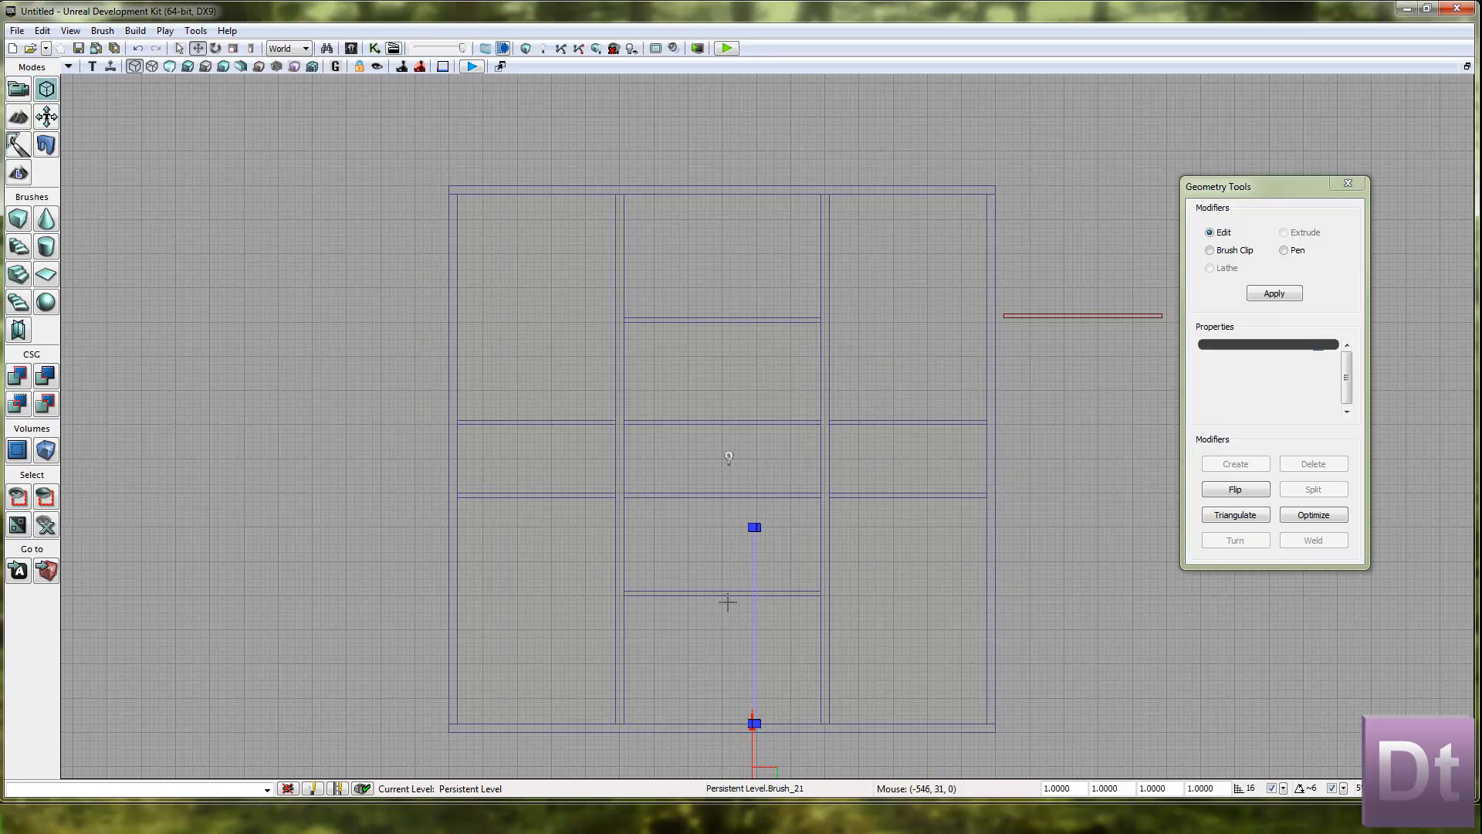
Extend the upper end of the rotated wall to meet the corridor's lower wall.
{"action": "left_click", "coordinate": [754, 527]}
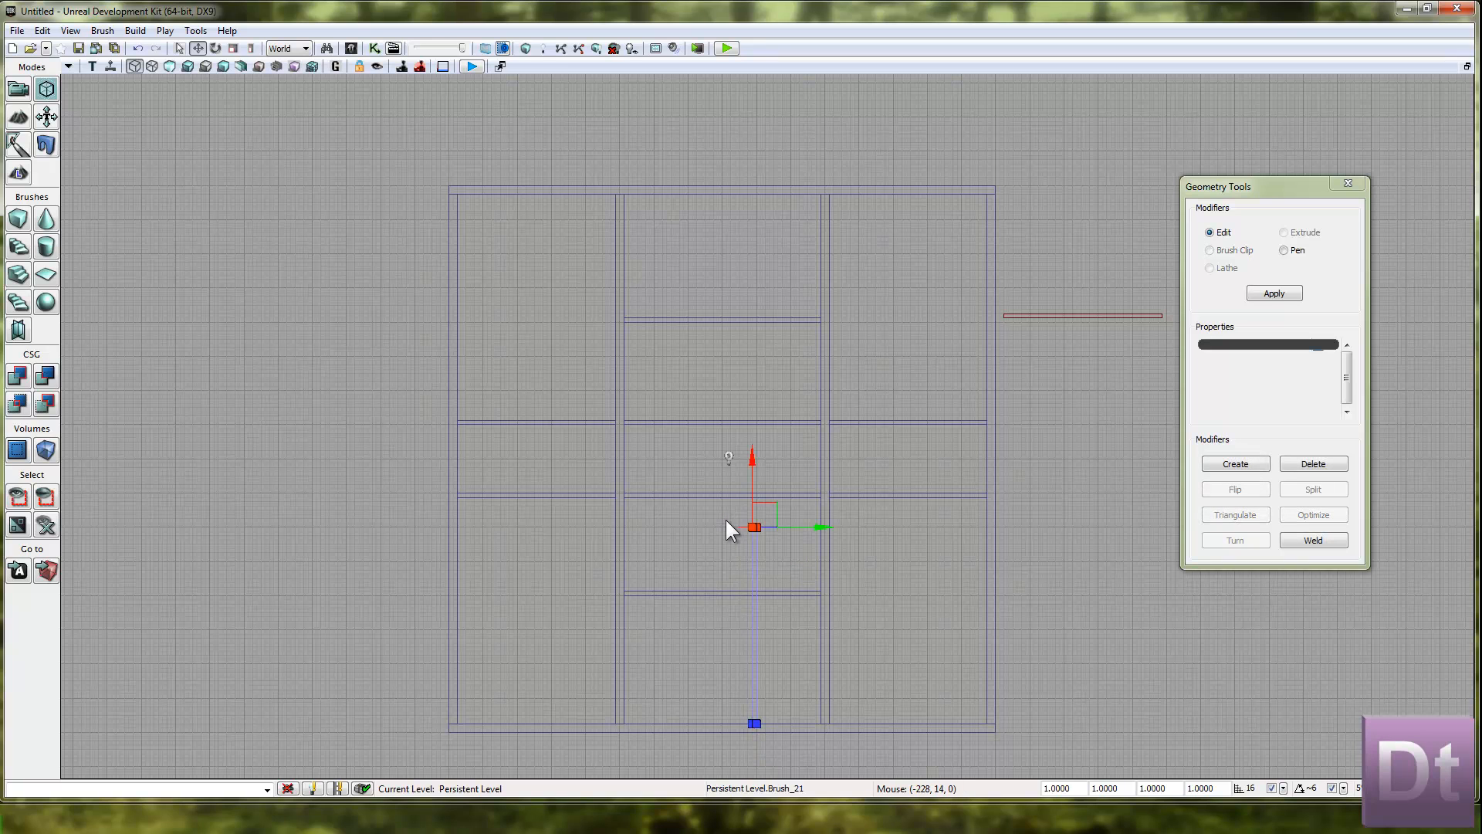
{"action": "left_click_drag", "start_coordinate": [755, 460], "coordinate": [754, 433]}
{"action": "scroll", "coordinate": [708, 490], "scroll_direction": "up", "scroll_amount": 5}
{"action": "mouse_move", "coordinate": [721, 510]}
{"action": "right_mouse_down"}
{"action": "mouse_move", "coordinate": [715, 411]}
{"action": "mouse_move", "coordinate": [678, 514]}
{"action": "mouse_move", "coordinate": [705, 497]}
{"action": "mouse_move", "coordinate": [734, 381]}
{"action": "mouse_move", "coordinate": [721, 370]}
{"action": "right_mouse_up"}
{"action": "left_click", "coordinate": [706, 483]}
{"action": "left_click", "coordinate": [679, 514]}
Duplicate the lower middle room's vertical dividing wall into the upper middle room, between the corridor and the top outer wall.
{"action": "scroll", "coordinate": [733, 386], "scroll_direction": "up", "scroll_amount": 2}
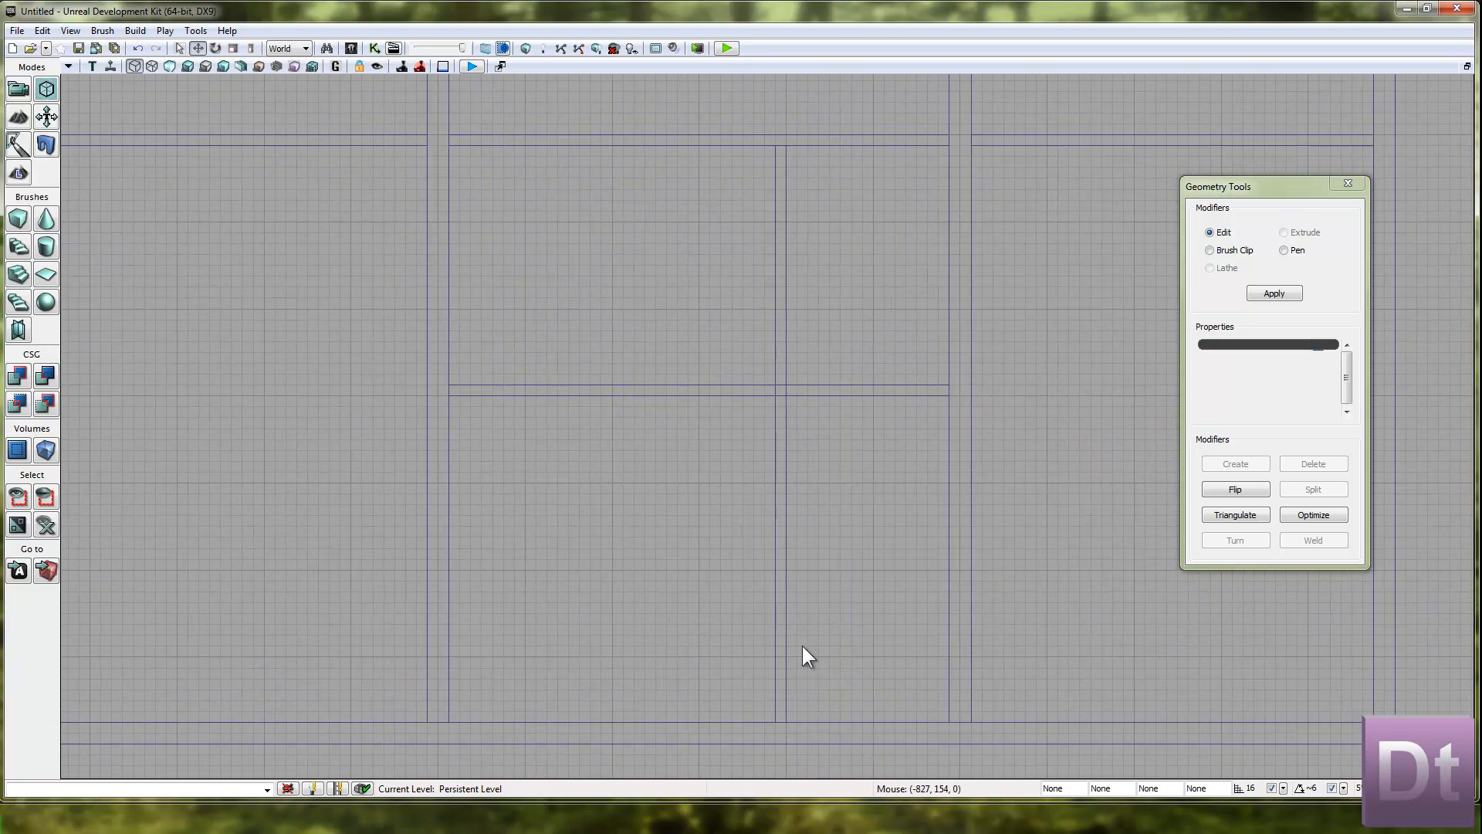
{"action": "left_click", "coordinate": [784, 294]}
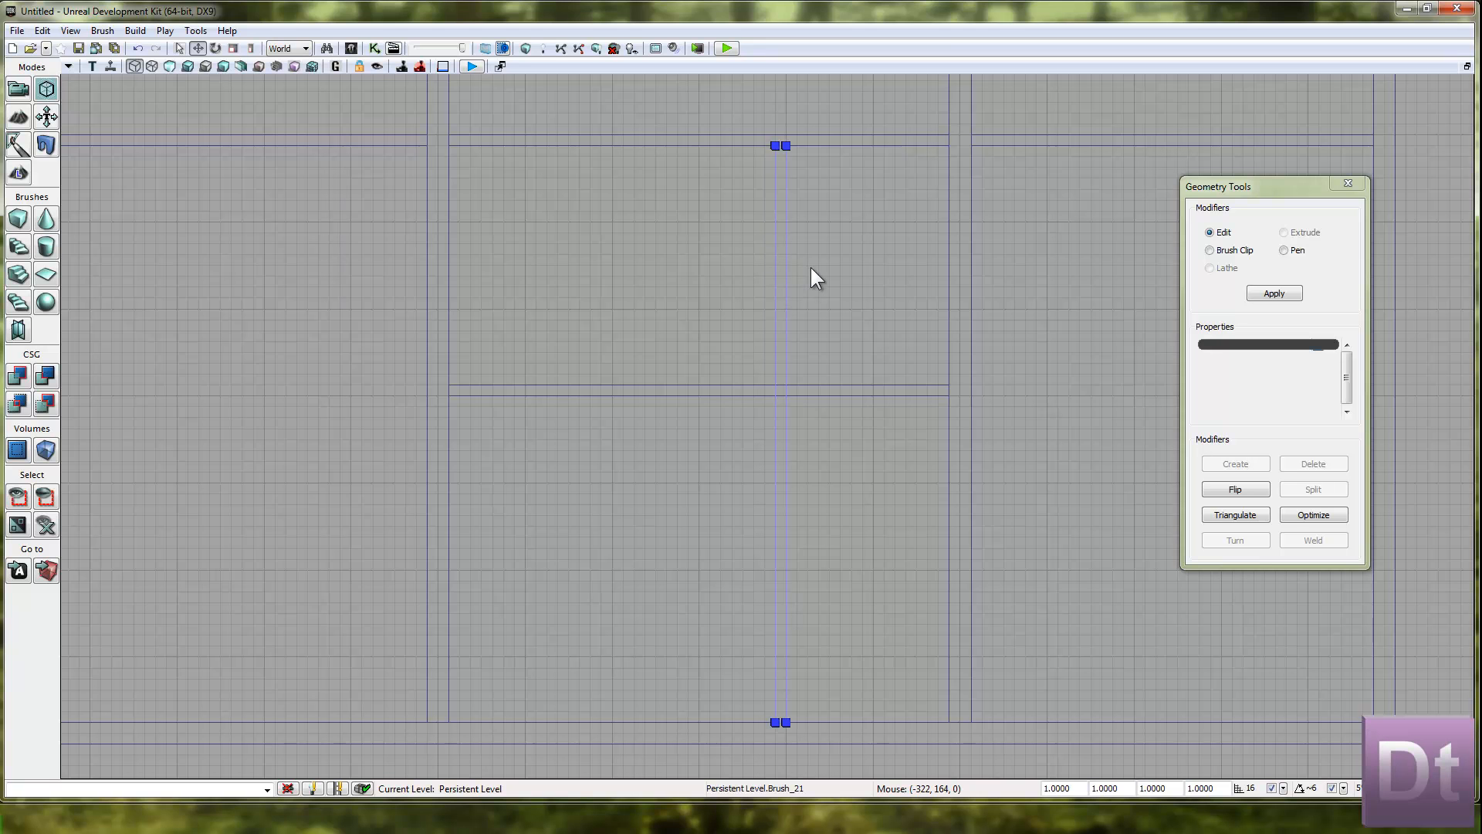
{"action": "scroll", "coordinate": [967, 263], "scroll_direction": "down", "scroll_amount": 2}
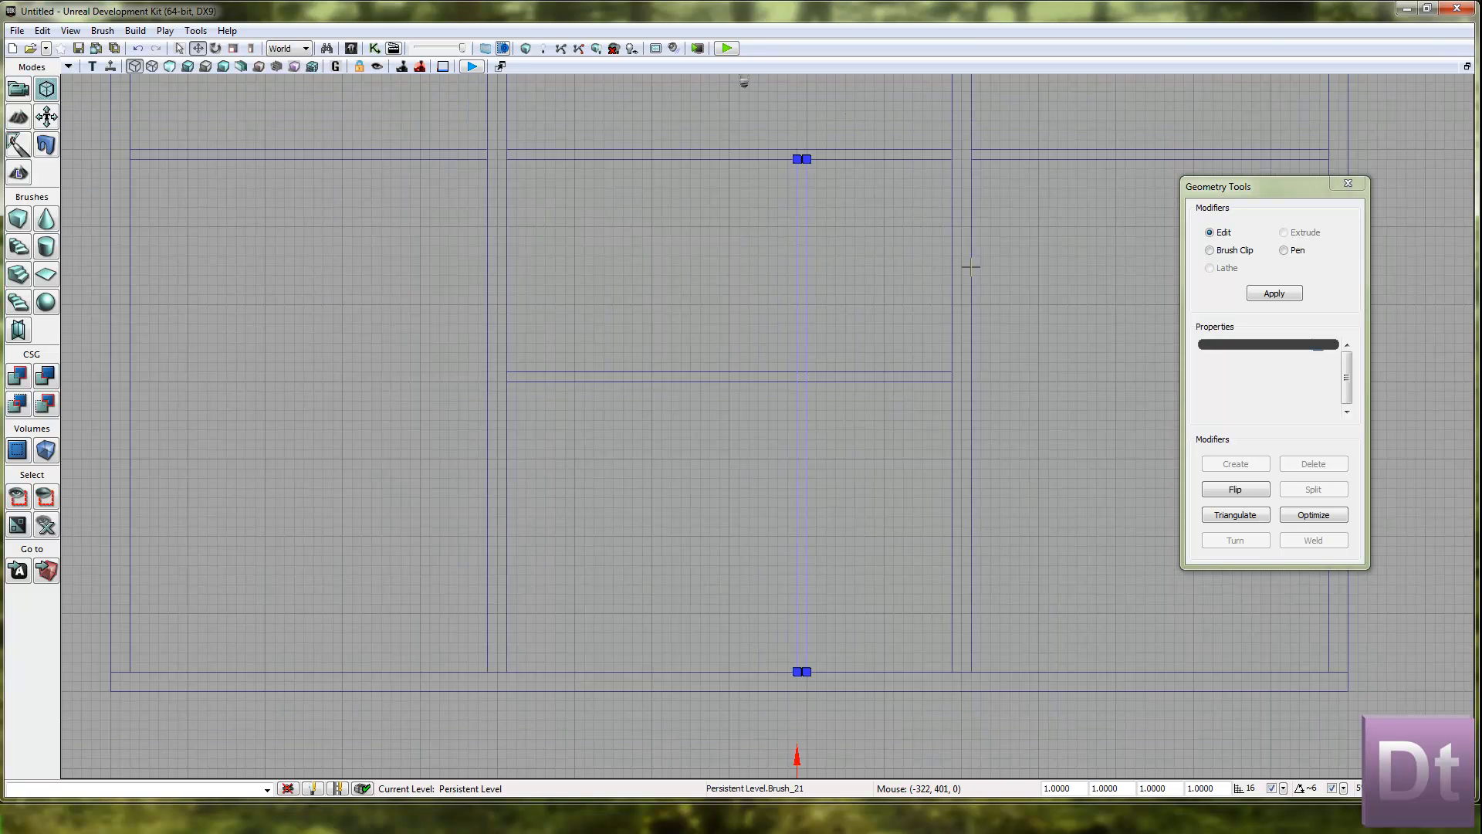
{"action": "right_click_drag", "start_coordinate": [963, 445], "coordinate": [936, 400]}
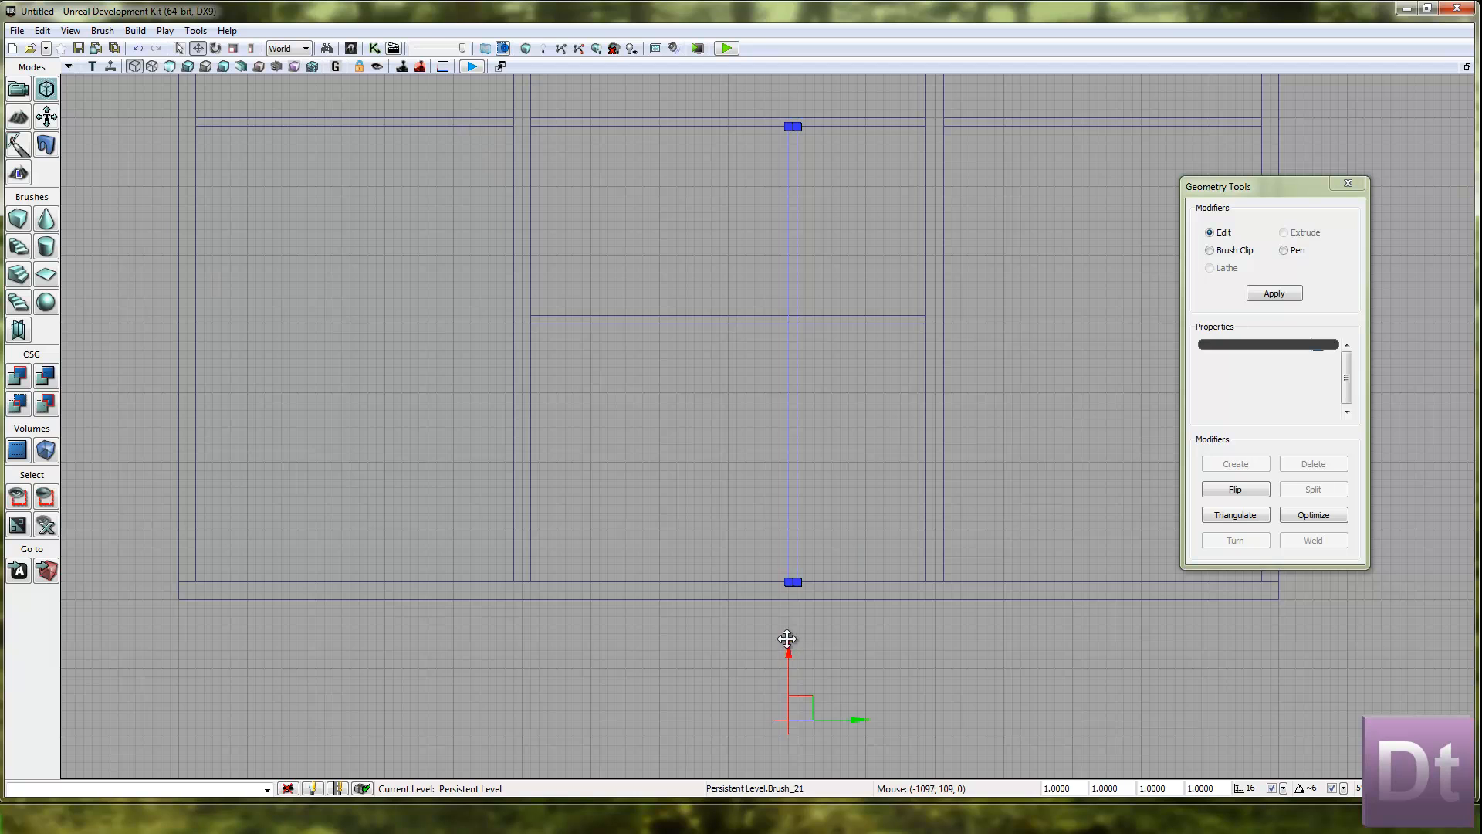
{"action": "left_click", "coordinate": [805, 634]}
{"action": "left_click", "coordinate": [791, 555]}
{"action": "mouse_move", "coordinate": [792, 644]}
{"action": "left_mouse_down", "text": "shift"}
{"action": "mouse_move", "coordinate": [801, 500]}
{"action": "mouse_move", "coordinate": [864, 238]}
{"action": "mouse_move", "coordinate": [836, 254]}
{"action": "mouse_move", "coordinate": [842, 161]}
{"action": "left_mouse_up", "text": "shift"}
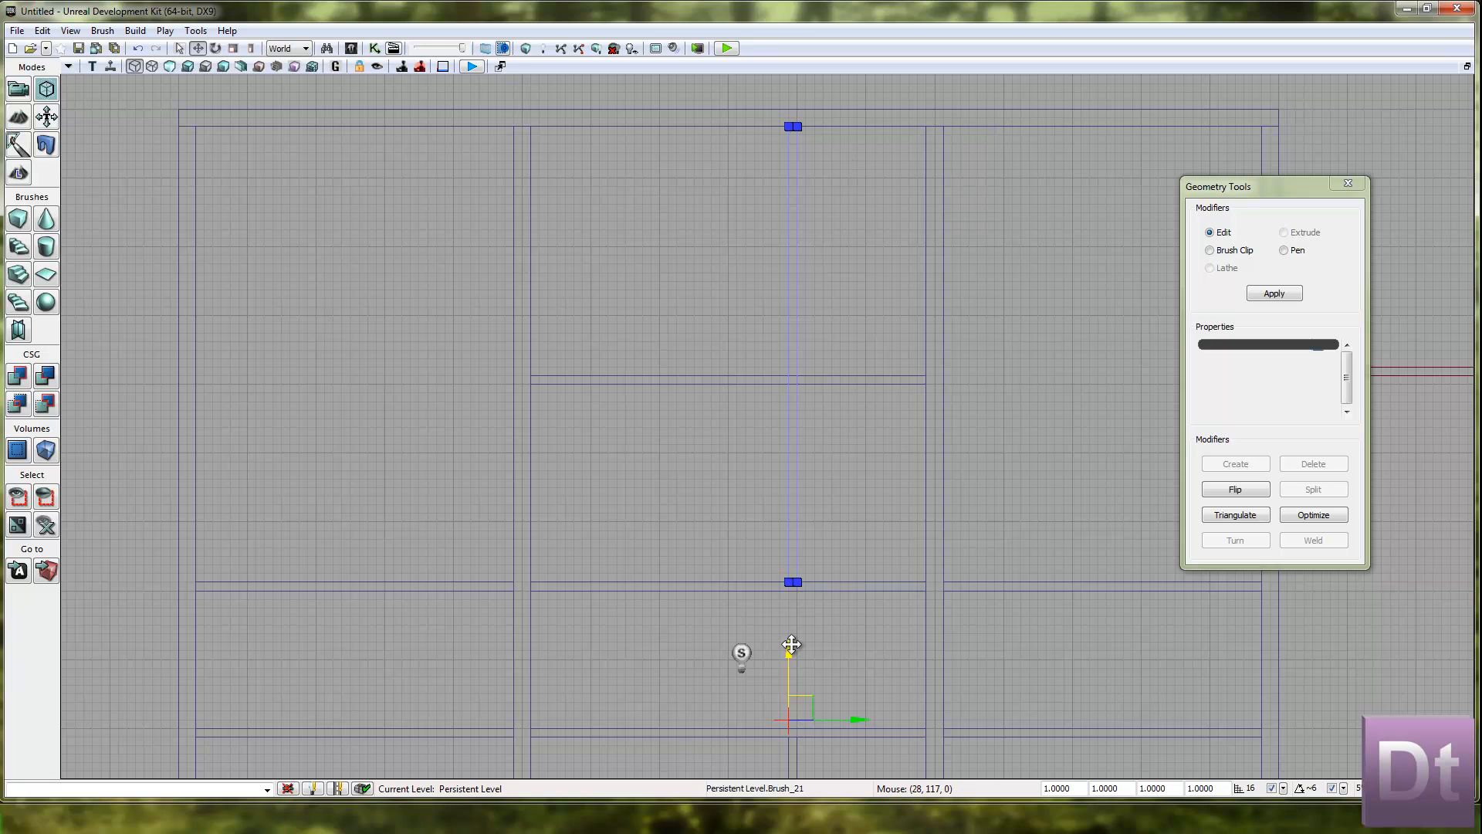
{"action": "left_click", "coordinate": [841, 629]}
{"action": "scroll", "coordinate": [825, 531], "scroll_direction": "down", "scroll_amount": 5}
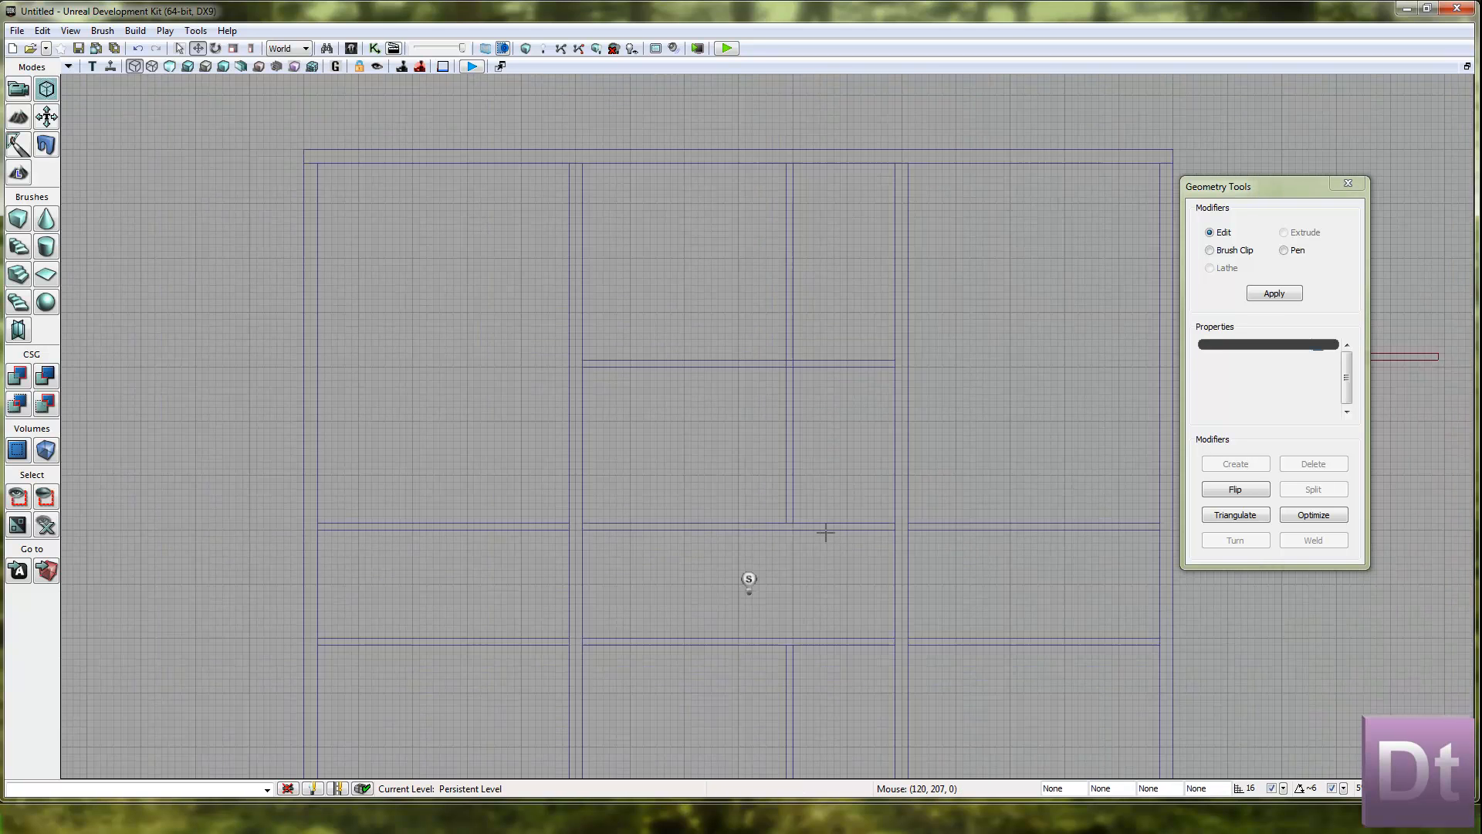
{"action": "right_click_drag", "start_coordinate": [822, 551], "coordinate": [809, 513]}
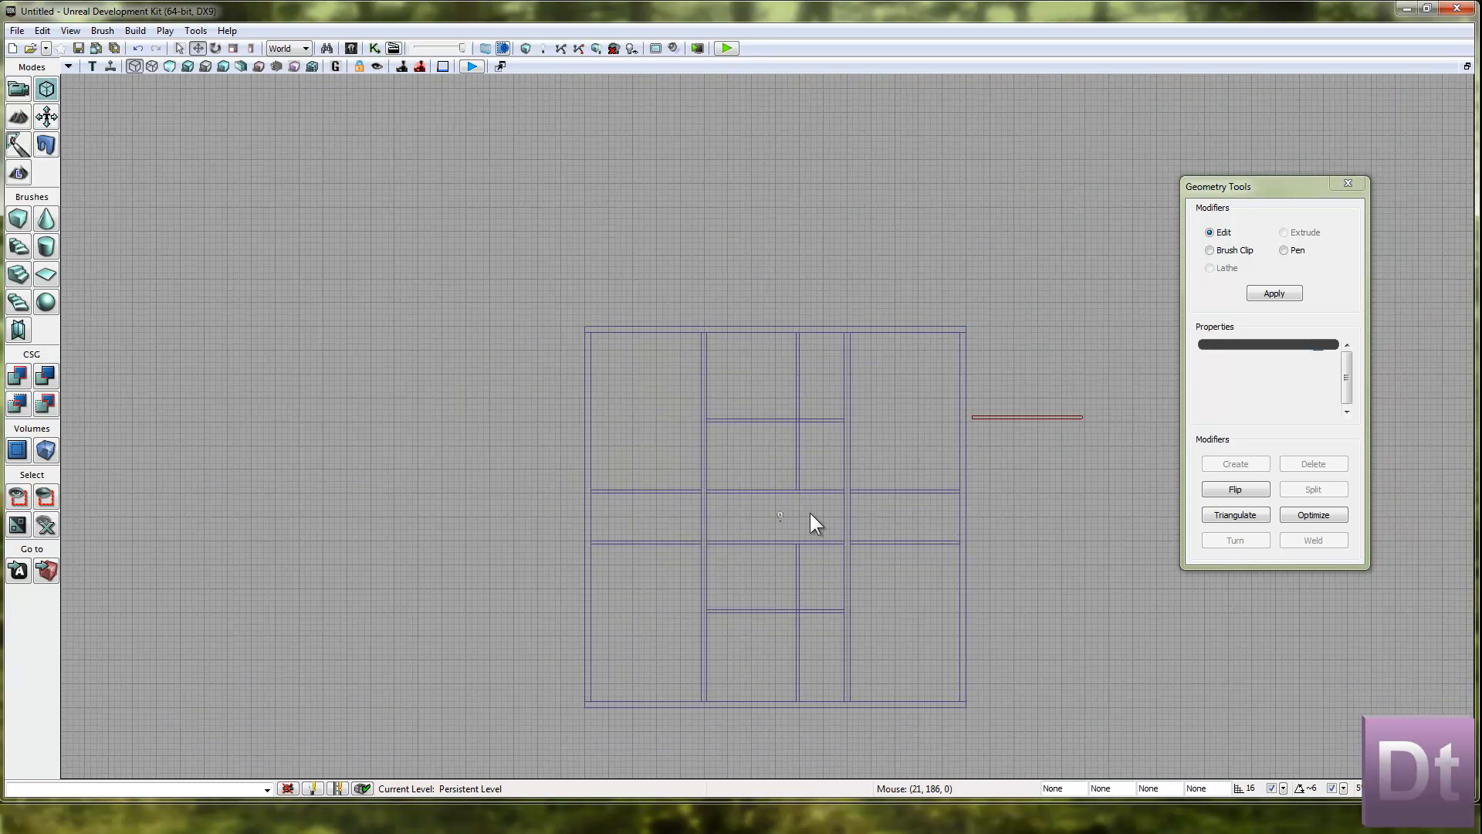
Move the vertical dividing wall of the lower middle room left, toward the left bay.
{"action": "left_click", "coordinate": [799, 568]}
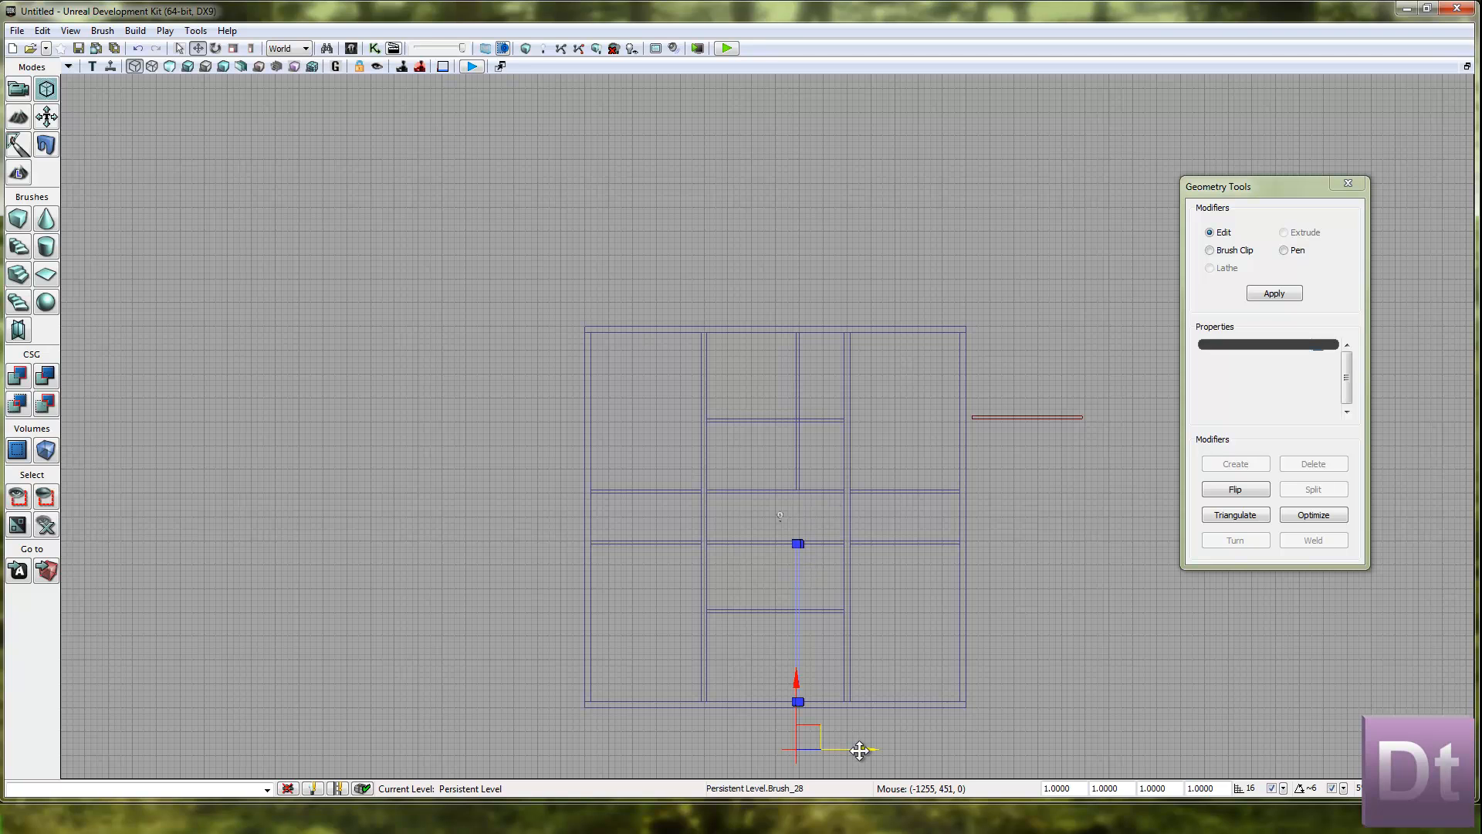
{"action": "left_click_drag", "start_coordinate": [860, 750], "coordinate": [819, 747]}
{"action": "left_click", "coordinate": [819, 658]}
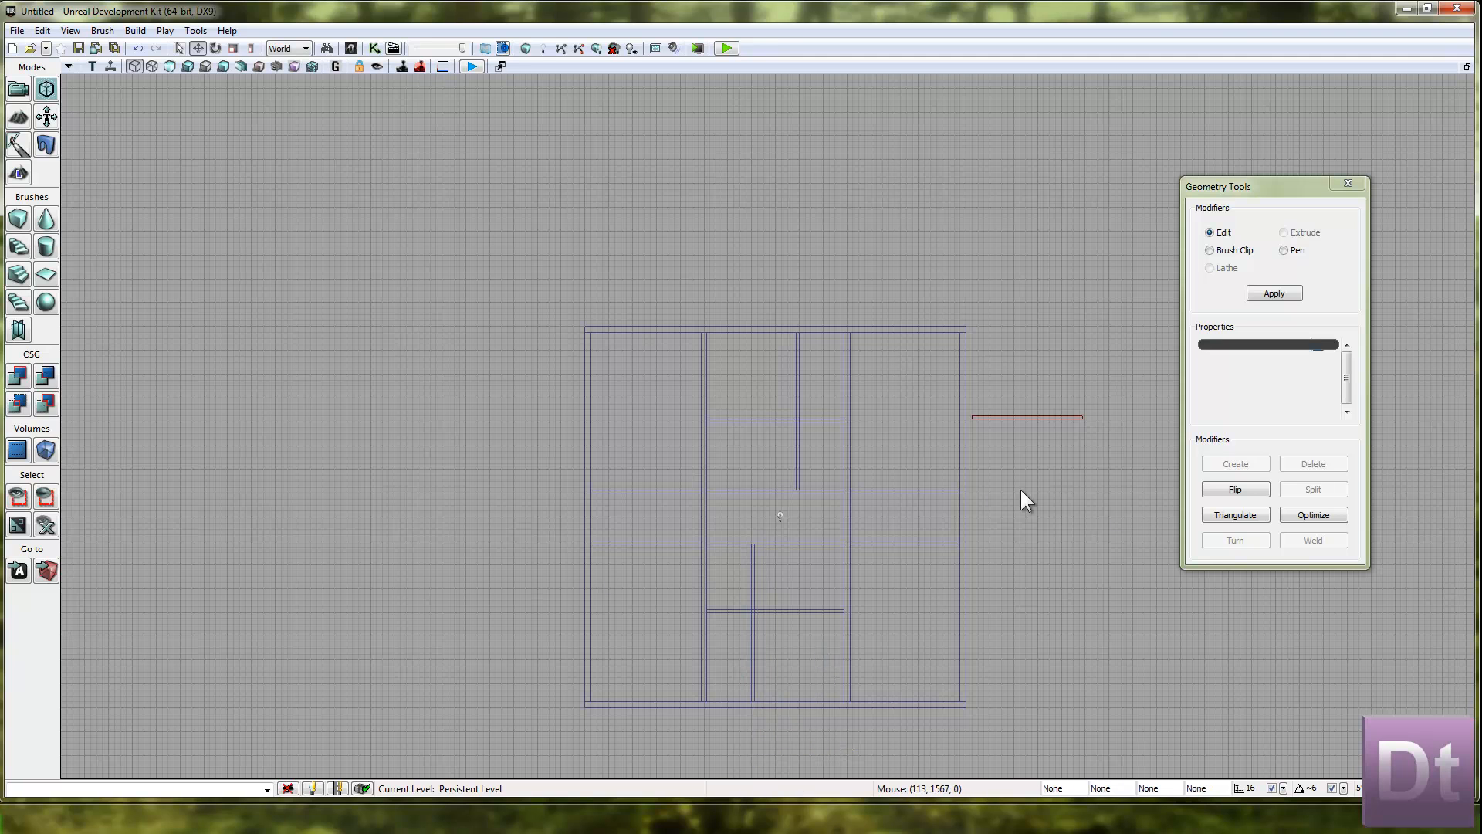
{"action": "scroll", "coordinate": [807, 488], "scroll_direction": "up", "scroll_amount": 5}
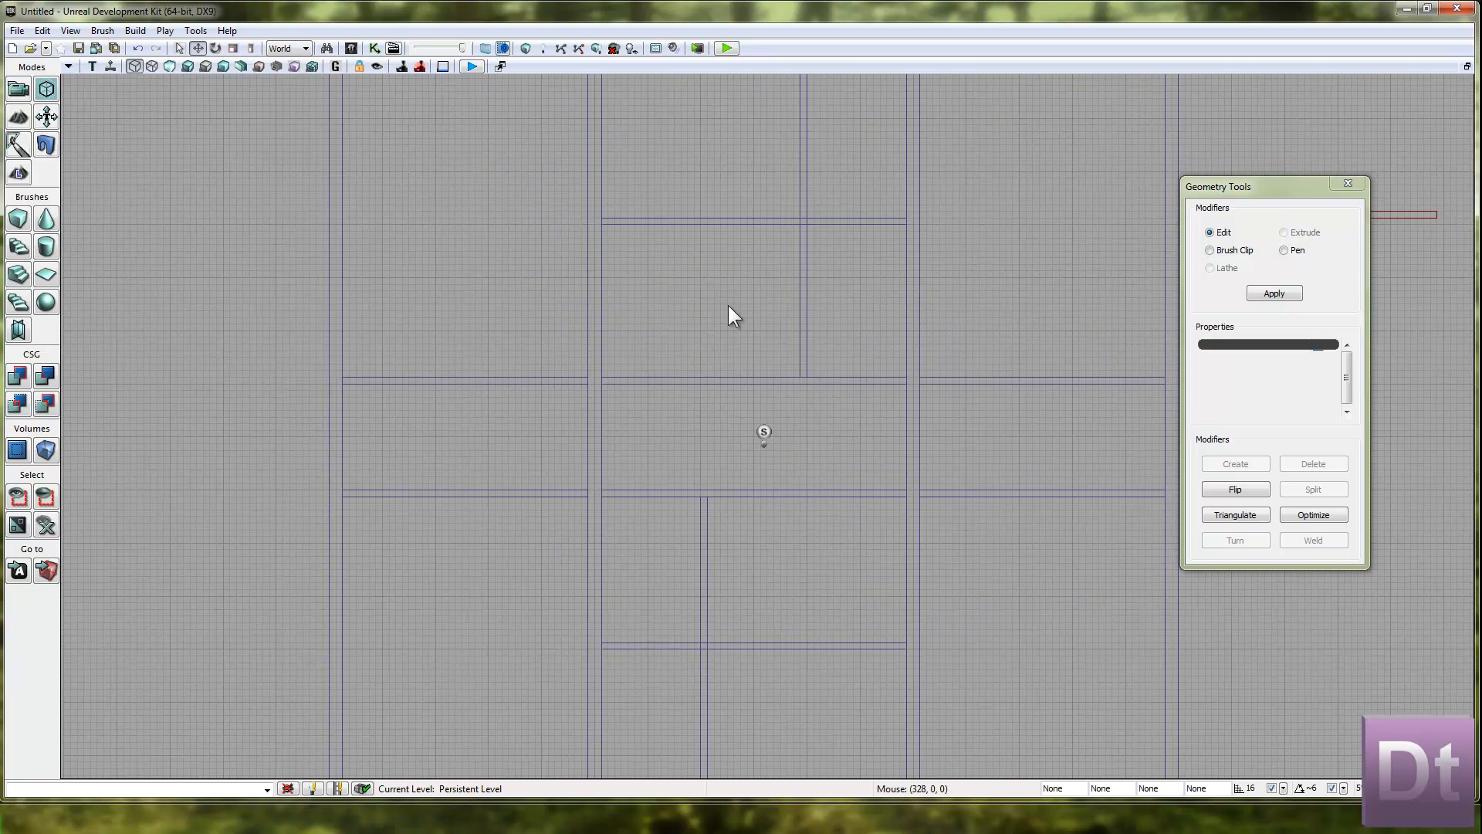
{"action": "scroll", "coordinate": [676, 620], "scroll_direction": "down", "scroll_amount": 5}
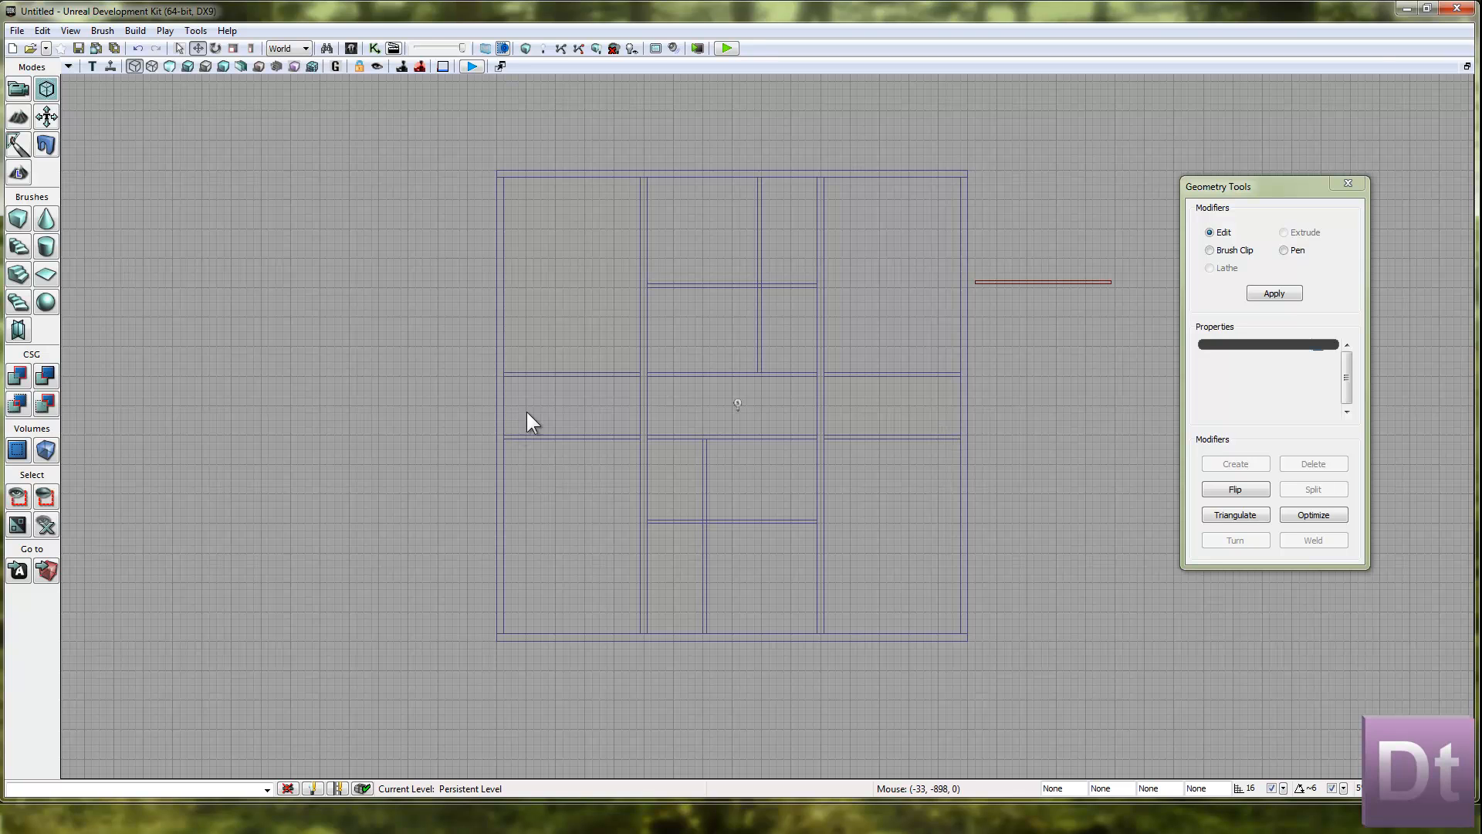
Return to the four-viewport layout and close the Geometry Tools window.
{"action": "left_click", "coordinate": [1467, 66]}
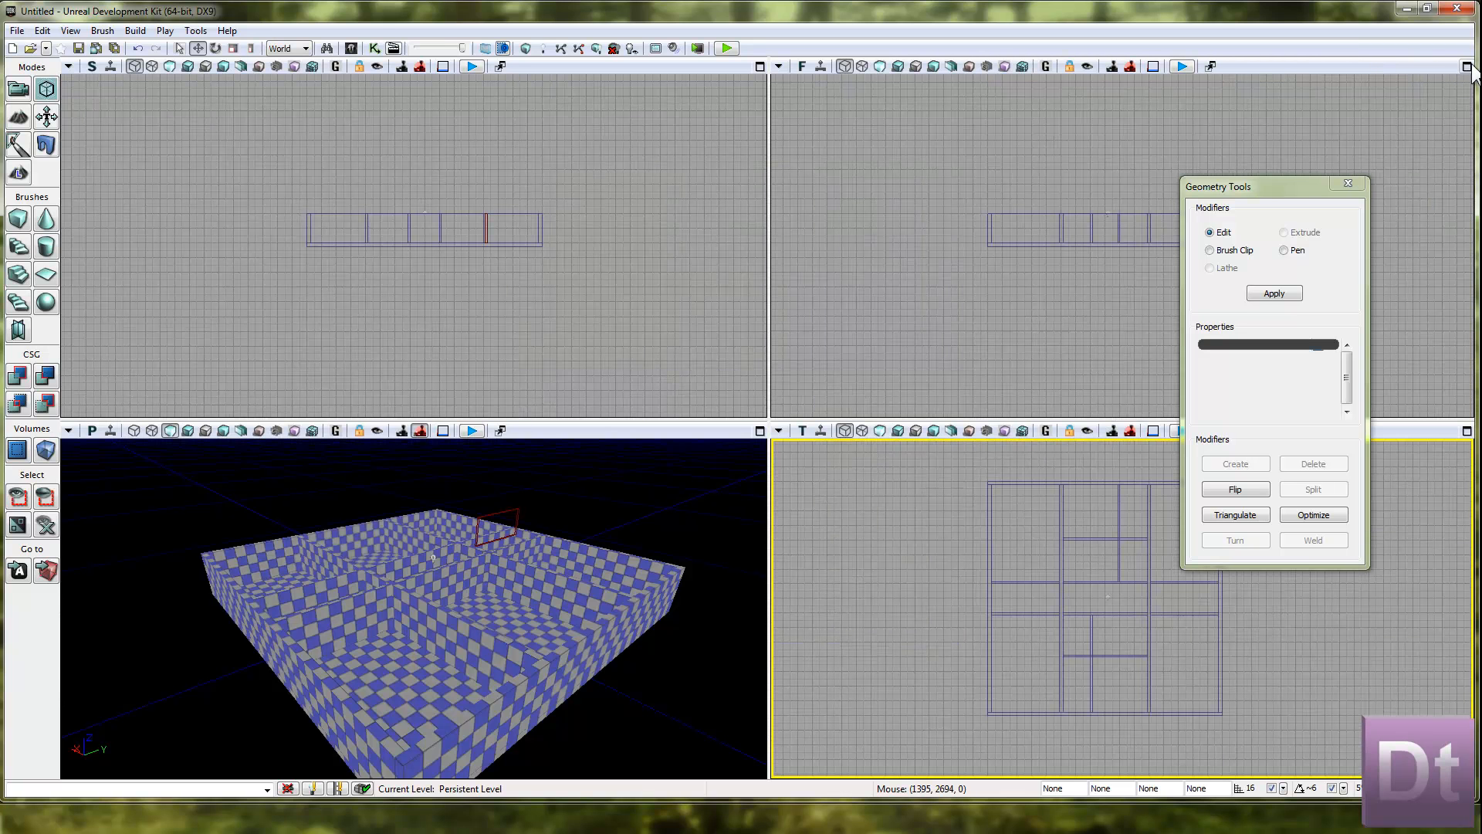
{"action": "mouse_move", "coordinate": [1267, 198]}
{"action": "left_mouse_down"}
{"action": "mouse_move", "coordinate": [894, 286]}
{"action": "mouse_move", "coordinate": [528, 471]}
{"action": "mouse_move", "coordinate": [593, 482]}
{"action": "left_mouse_up"}
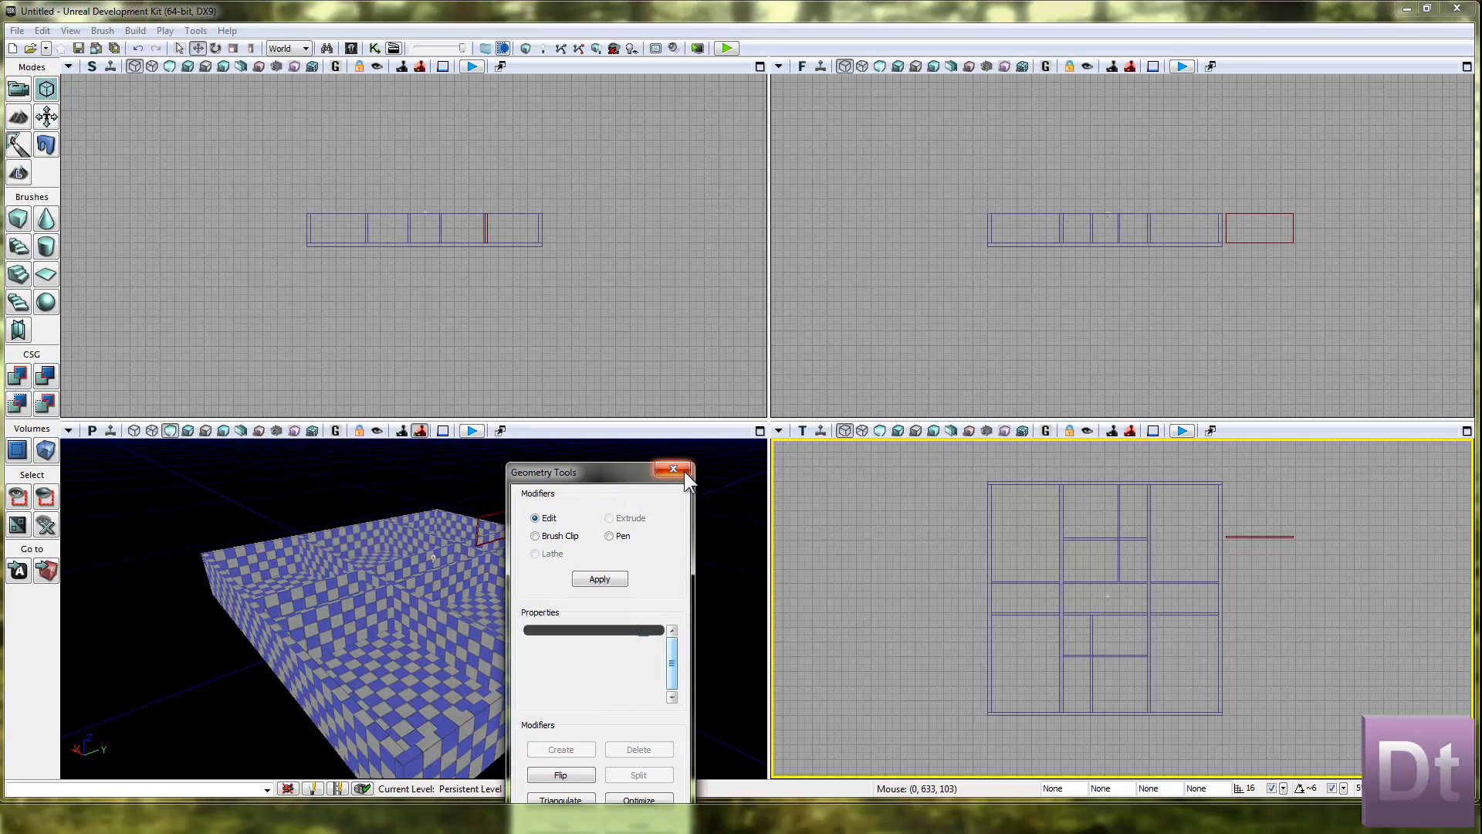
{"action": "left_click", "coordinate": [674, 468]}
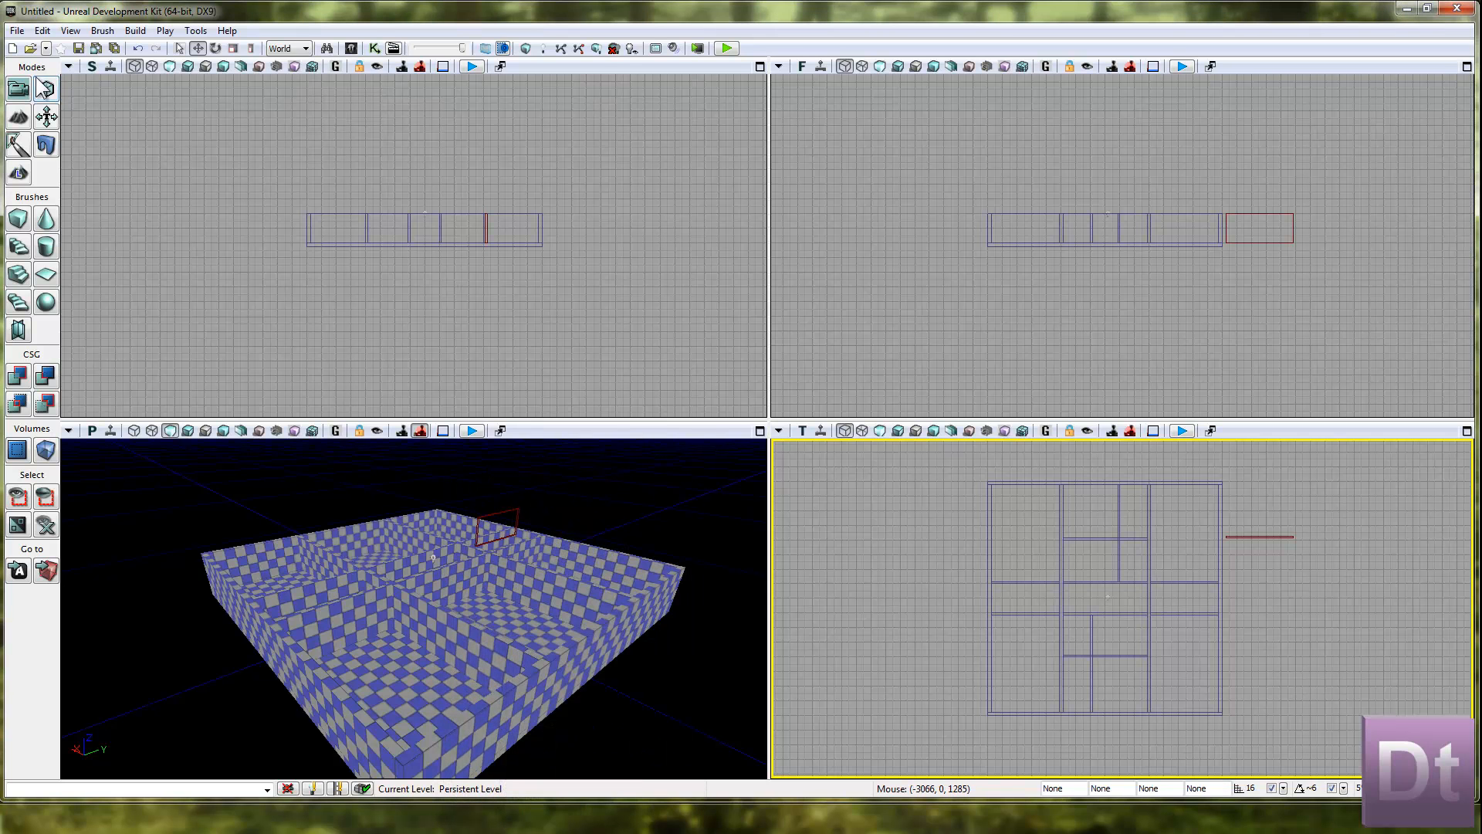
Move the red builder brush farther right in the front view, well clear of the room.
{"action": "left_click_drag", "start_coordinate": [1339, 342], "coordinate": [1235, 357]}
{"action": "left_click", "coordinate": [1189, 248]}
{"action": "left_click_drag", "start_coordinate": [1273, 245], "coordinate": [1467, 249]}
{"action": "left_click_drag", "start_coordinate": [1191, 293], "coordinate": [1257, 284]}
Select all the room's brushes without the light and duplicate them upward to stack a second storey on the first.
{"action": "scroll", "coordinate": [1257, 284], "scroll_direction": "up", "scroll_amount": 1}
{"action": "mouse_move", "coordinate": [837, 330]}
{"action": "left_mouse_down"}
{"action": "mouse_move", "coordinate": [943, 374]}
{"action": "mouse_move", "coordinate": [887, 350]}
{"action": "mouse_move", "coordinate": [887, 330]}
{"action": "left_mouse_up"}
{"action": "mouse_move", "coordinate": [939, 224]}
{"action": "left_mouse_down", "text": "ctrl+alt"}
{"action": "mouse_move", "coordinate": [1286, 335]}
{"action": "mouse_move", "coordinate": [1265, 326]}
{"action": "left_mouse_up", "text": "ctrl+alt"}
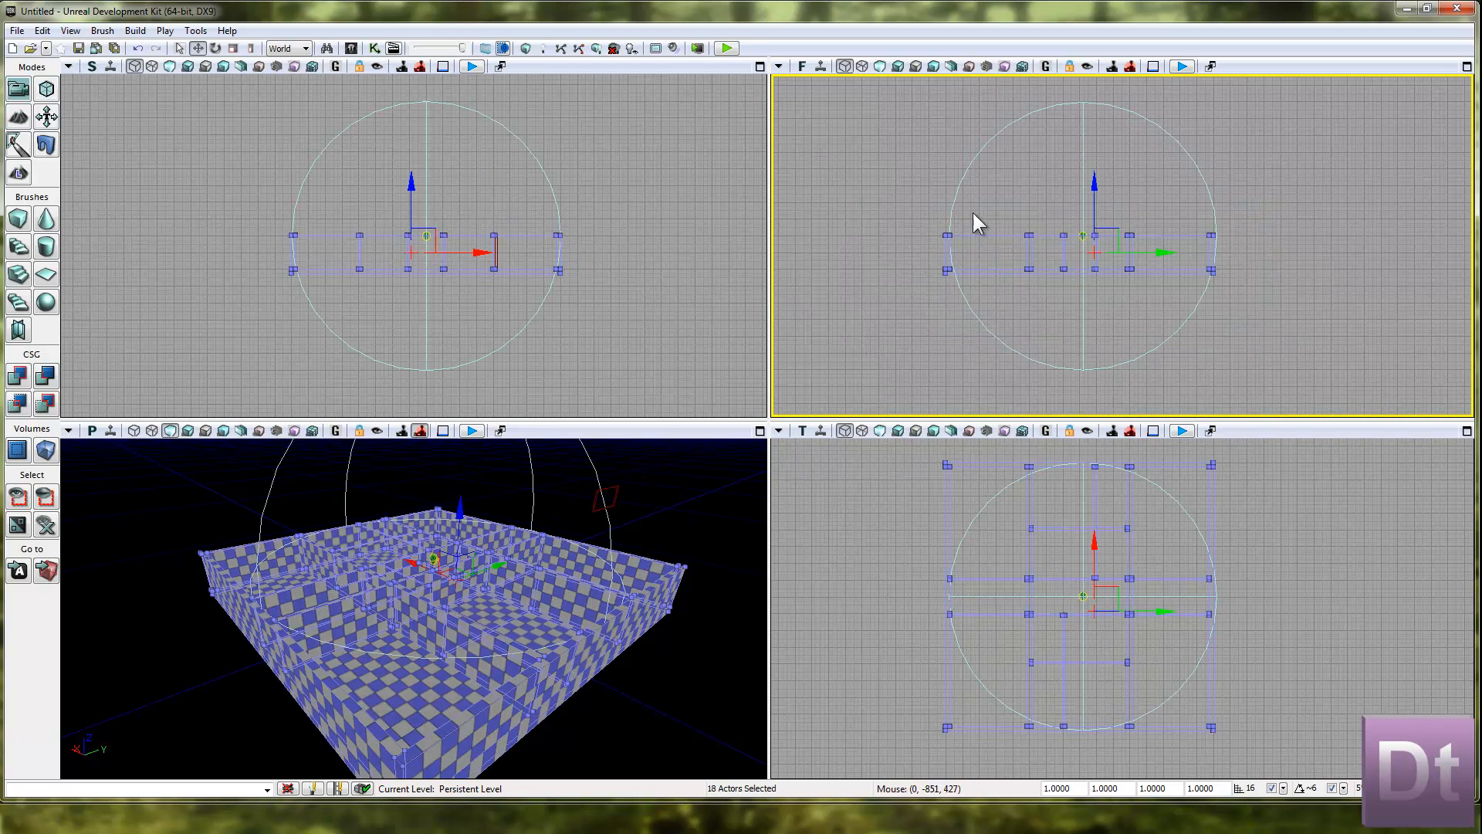
{"action": "scroll", "coordinate": [1064, 219], "scroll_direction": "up", "scroll_amount": 5}
{"action": "left_click", "coordinate": [1153, 279], "text": "ctrl"}
{"action": "right_click_drag", "start_coordinate": [1153, 277], "coordinate": [1204, 179]}
{"action": "scroll", "coordinate": [1169, 164], "scroll_direction": "down", "scroll_amount": 8}
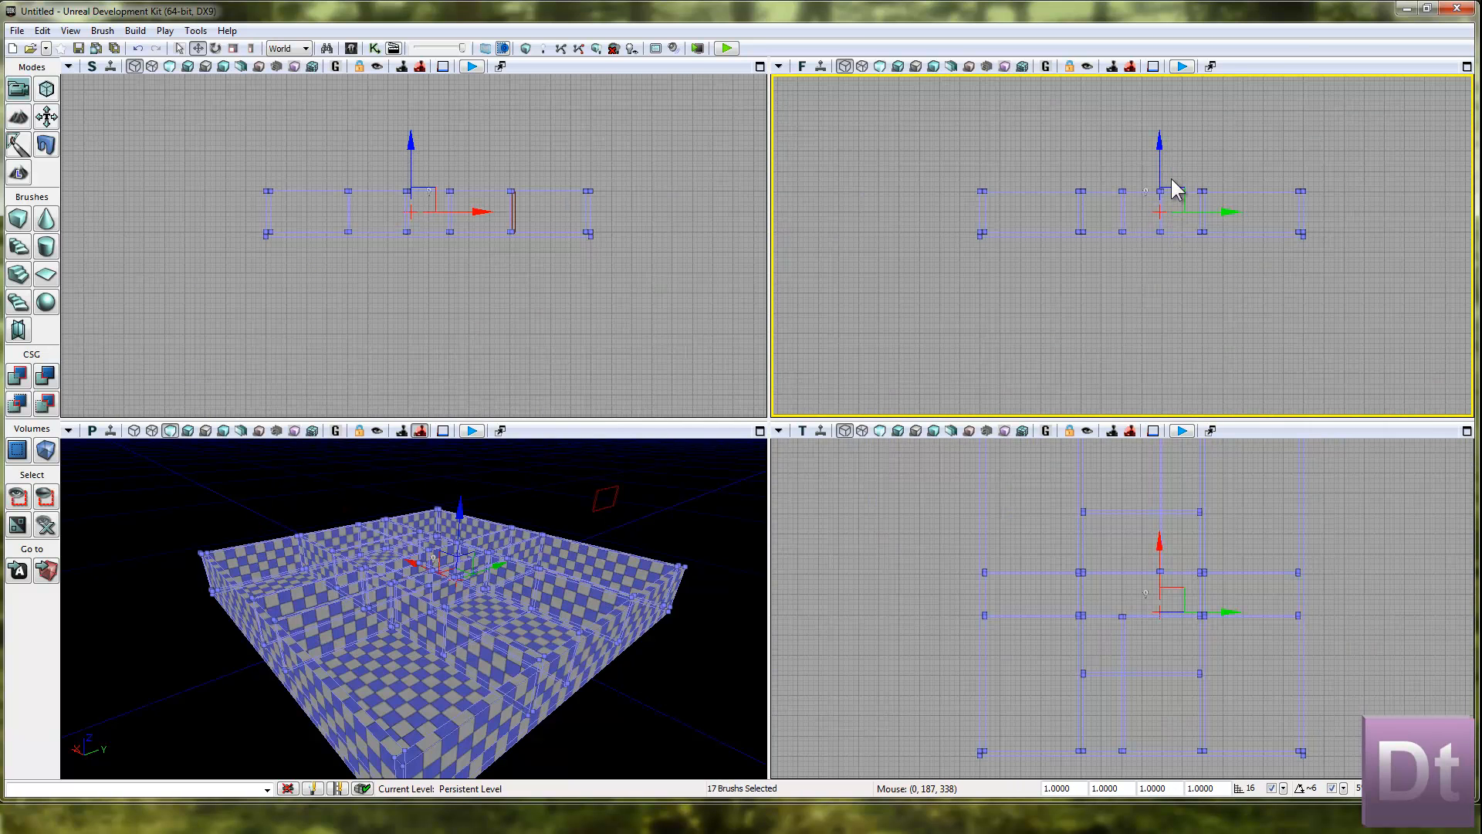
{"action": "mouse_move", "coordinate": [1161, 163]}
{"action": "left_mouse_down"}
{"action": "mouse_move", "coordinate": [1165, 109]}
{"action": "mouse_move", "coordinate": [1169, 122]}
{"action": "left_mouse_up"}
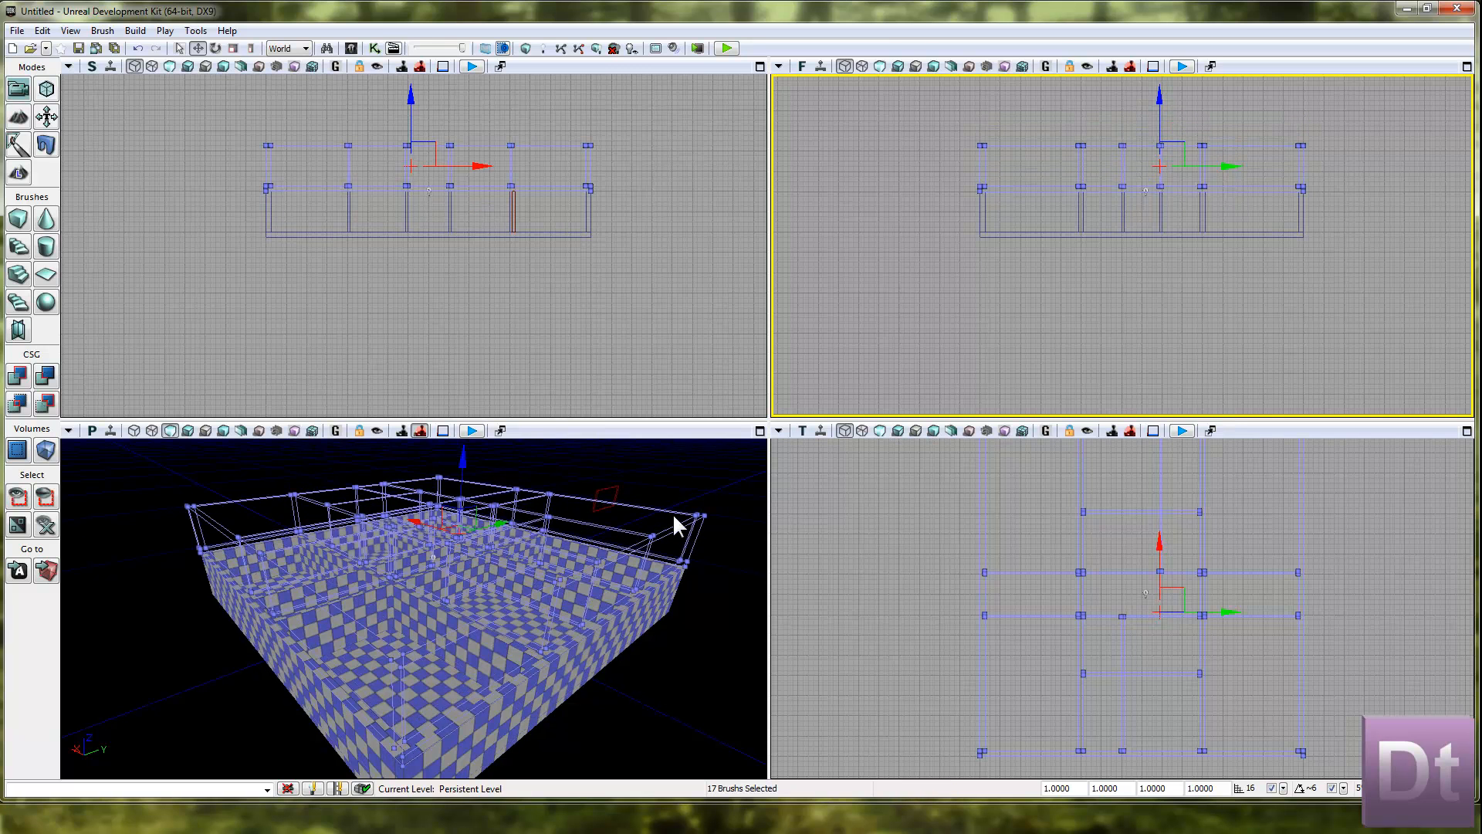
Rotate the upper storey 90 degrees in the top view and shift it left to align with the lower storey's outer walls.
{"action": "left_click_drag", "start_coordinate": [591, 394], "coordinate": [595, 270]}
{"action": "left_click_drag", "start_coordinate": [952, 633], "coordinate": [878, 654]}
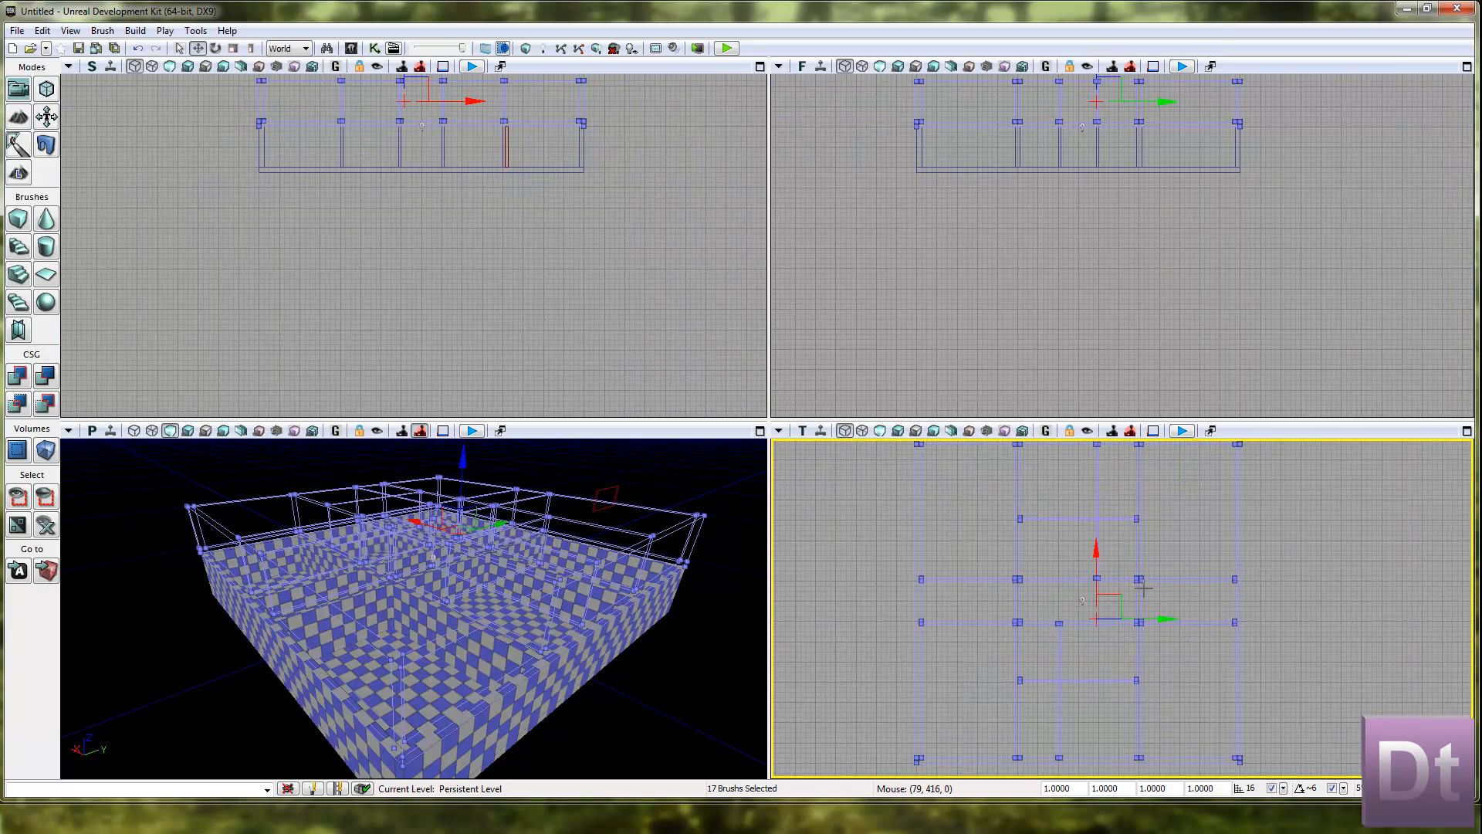
{"action": "key", "text": "space"}
{"action": "mouse_move", "coordinate": [1162, 579]}
{"action": "left_mouse_down"}
{"action": "mouse_move", "coordinate": [1197, 695]}
{"action": "mouse_move", "coordinate": [1201, 784]}
{"action": "mouse_move", "coordinate": [1205, 723]}
{"action": "left_mouse_up"}
{"action": "key", "text": "space"}
{"action": "key", "text": "space"}
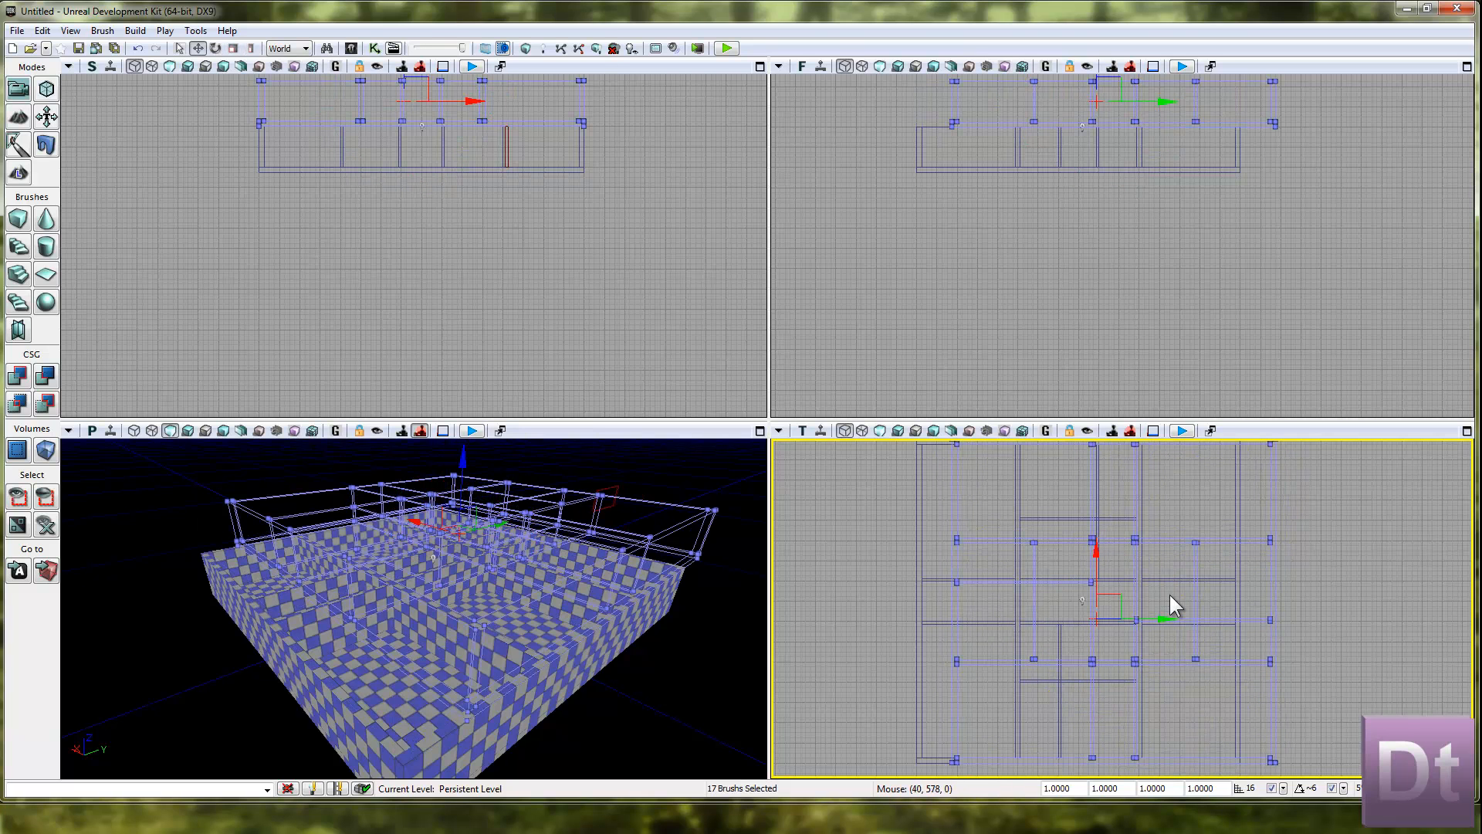
{"action": "left_click_drag", "start_coordinate": [1165, 617], "coordinate": [1137, 612]}
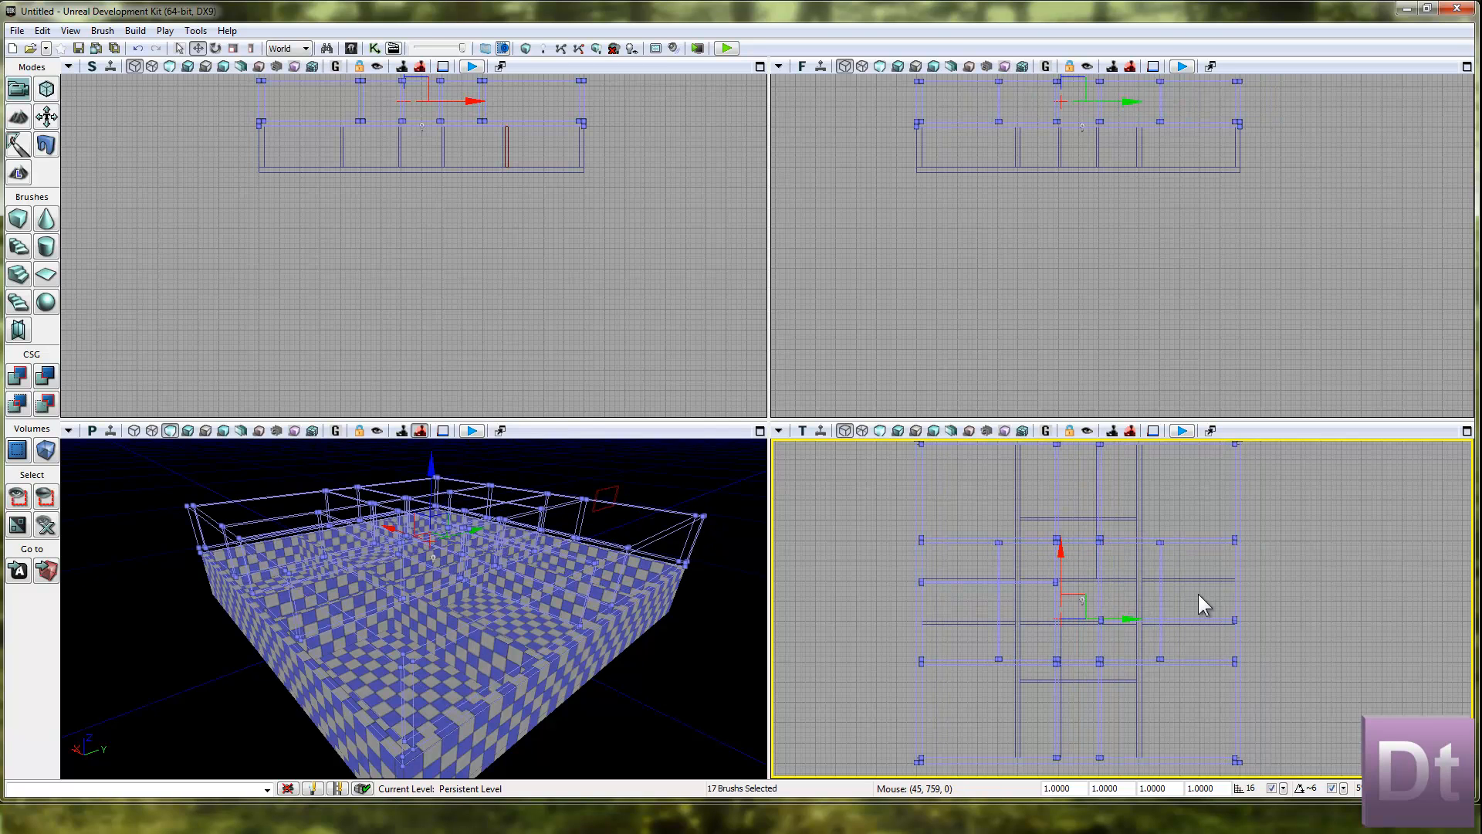
{"action": "left_click", "coordinate": [1285, 548]}
Examine the overlapping wall layouts of the two storeys in a maximized top view.
{"action": "scroll", "coordinate": [1259, 602], "scroll_direction": "up", "scroll_amount": 2}
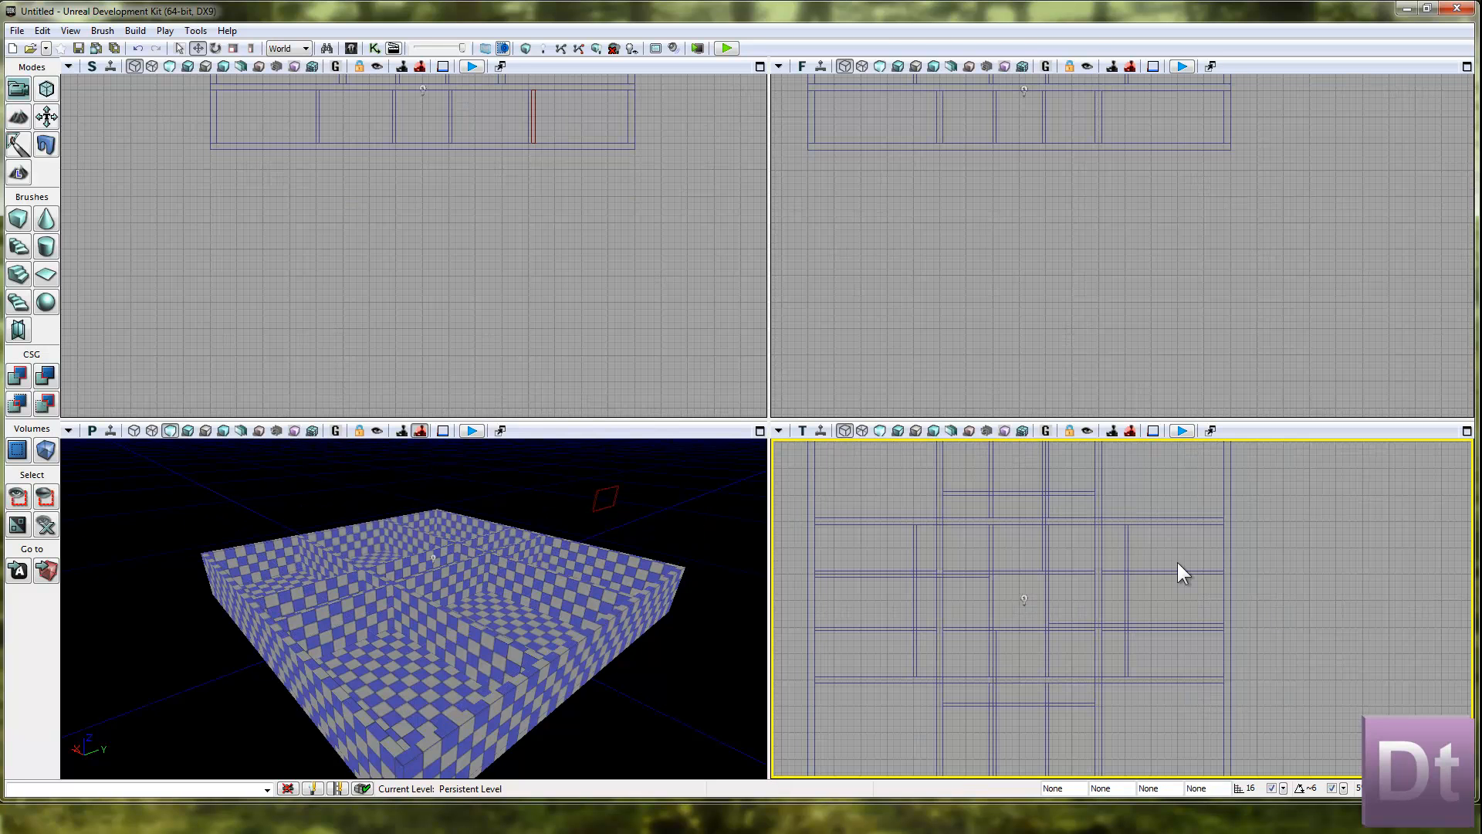
{"action": "left_click_drag", "start_coordinate": [1055, 693], "coordinate": [1158, 591]}
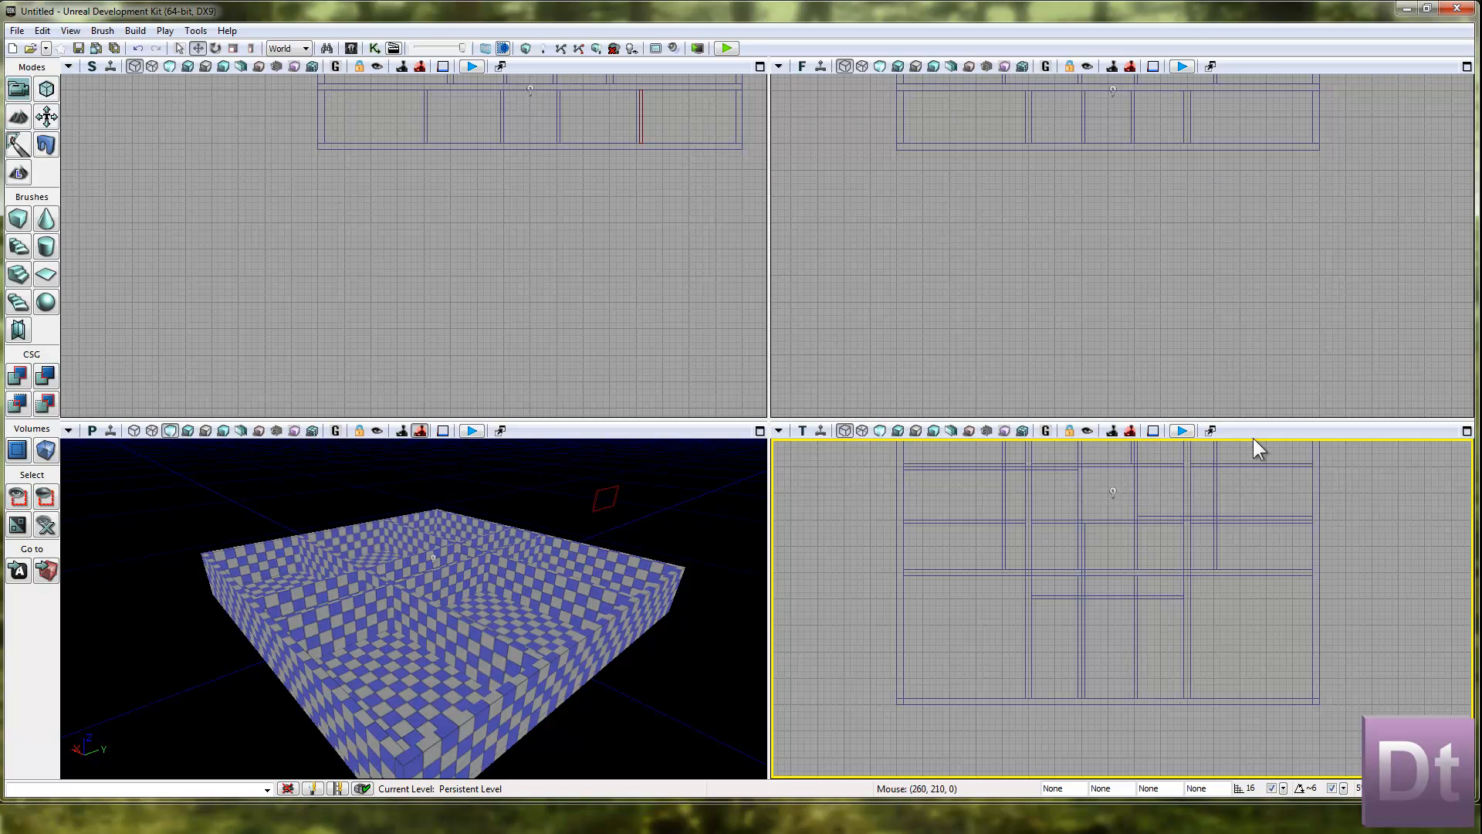
{"action": "left_click", "coordinate": [1468, 431]}
{"action": "left_click_drag", "start_coordinate": [1306, 559], "coordinate": [1336, 652]}
{"action": "left_click_drag", "start_coordinate": [1000, 501], "coordinate": [1058, 556]}
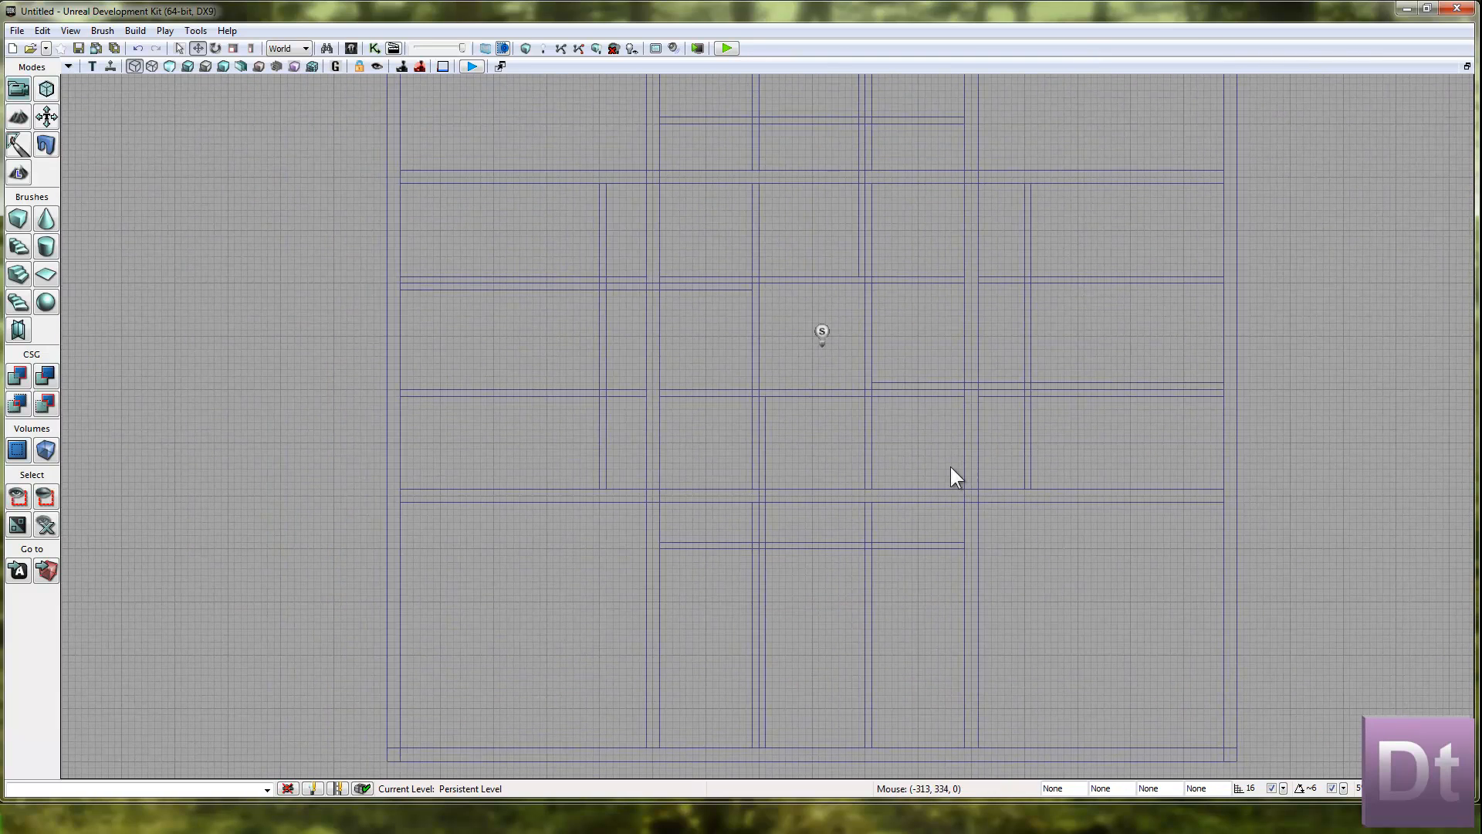
{"action": "scroll", "coordinate": [939, 417], "scroll_direction": "down", "scroll_amount": 2}
{"action": "scroll", "coordinate": [937, 430], "scroll_direction": "down", "scroll_amount": 1}
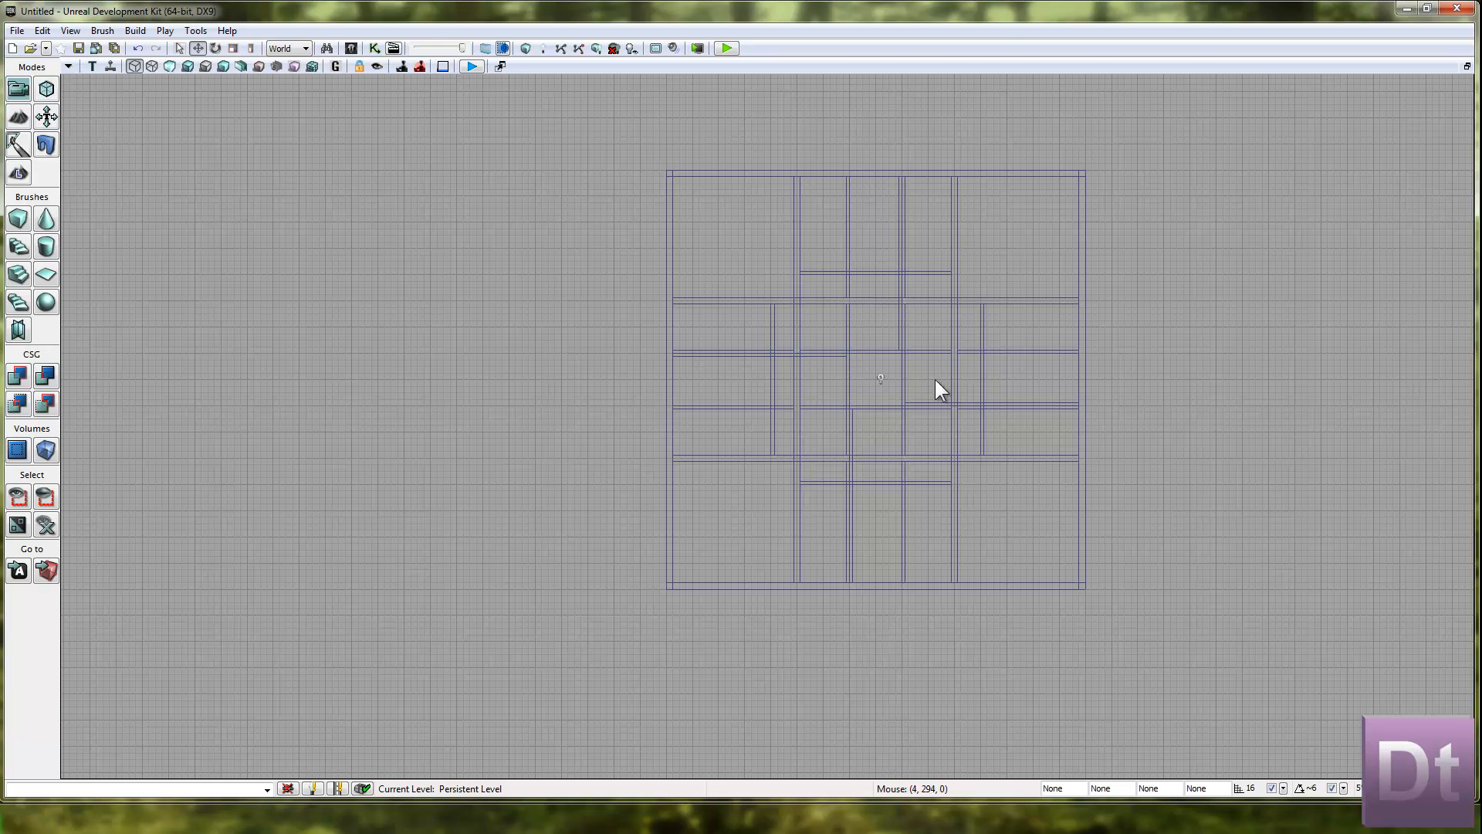
Maximize the perspective view and rebuild the level's geometry.
{"action": "left_click", "coordinate": [1467, 66]}
{"action": "left_click", "coordinate": [763, 431]}
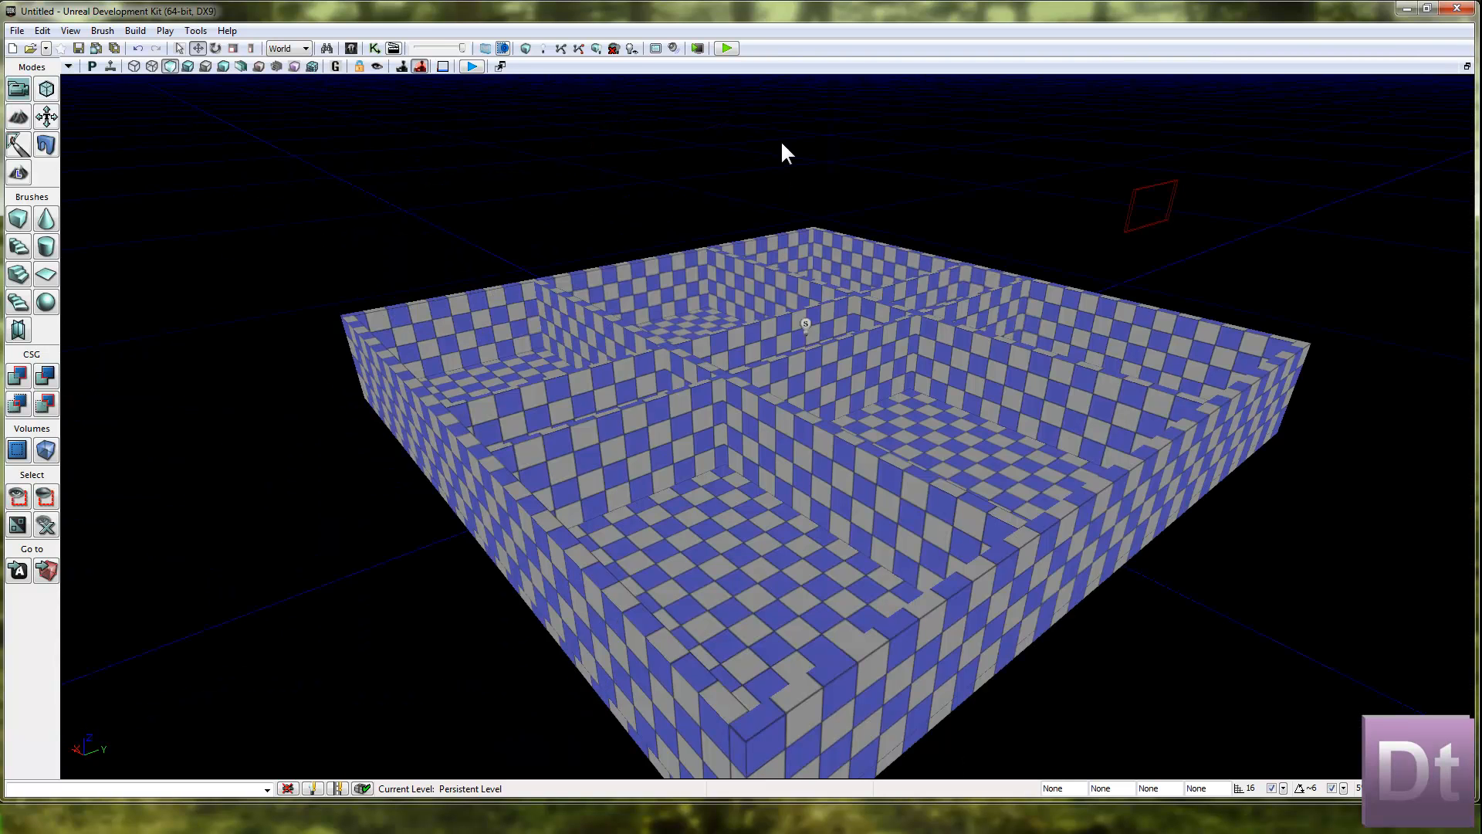
{"action": "left_click", "coordinate": [527, 48]}
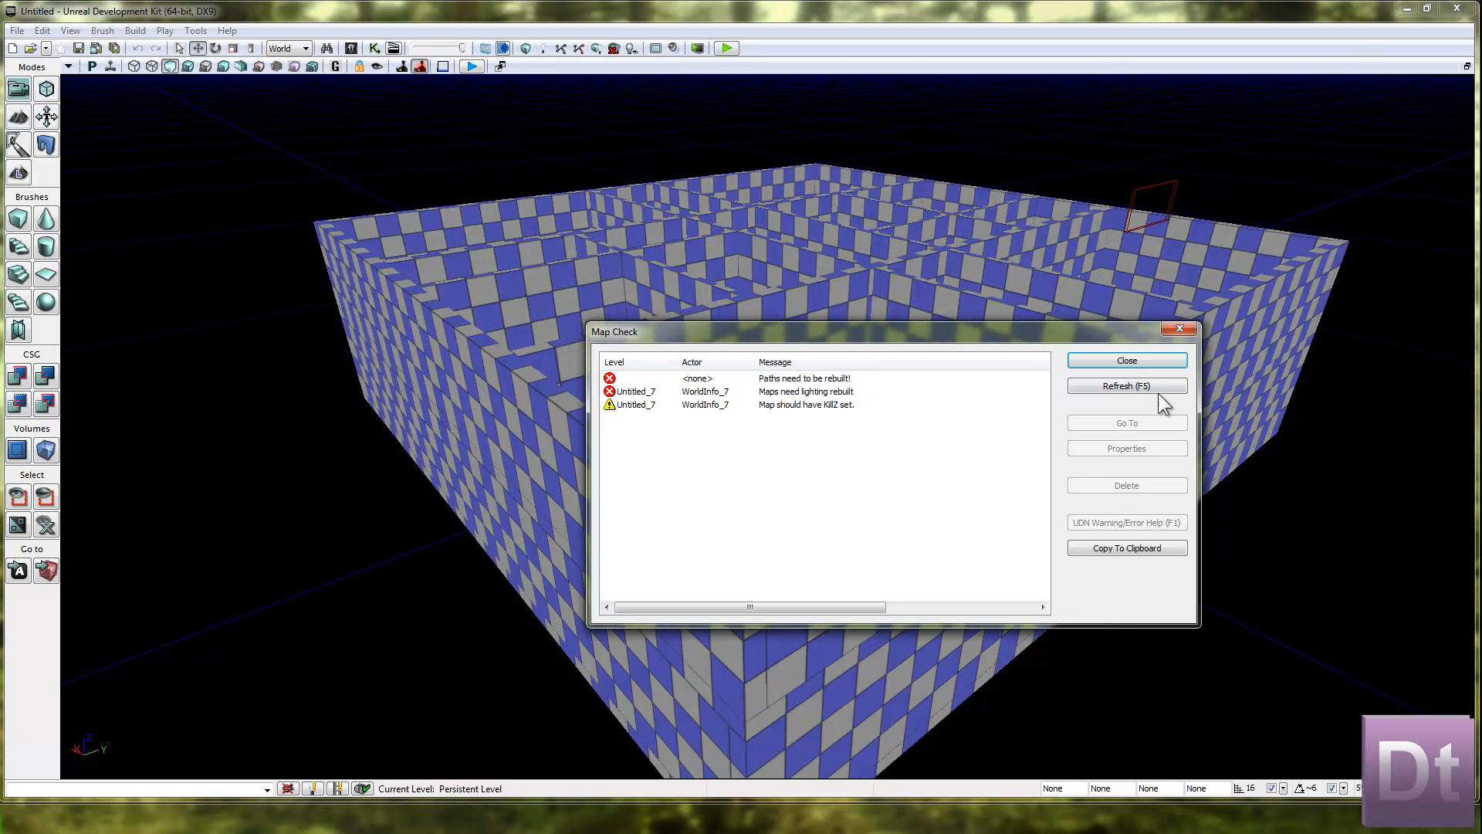
Close the map check results and fly around and inside the stacked storeys to inspect the rooms in perspective.
{"action": "left_click", "coordinate": [1131, 361]}
{"action": "right_click_drag", "start_coordinate": [926, 461], "coordinate": [519, 361]}
{"action": "key", "text": "w"}
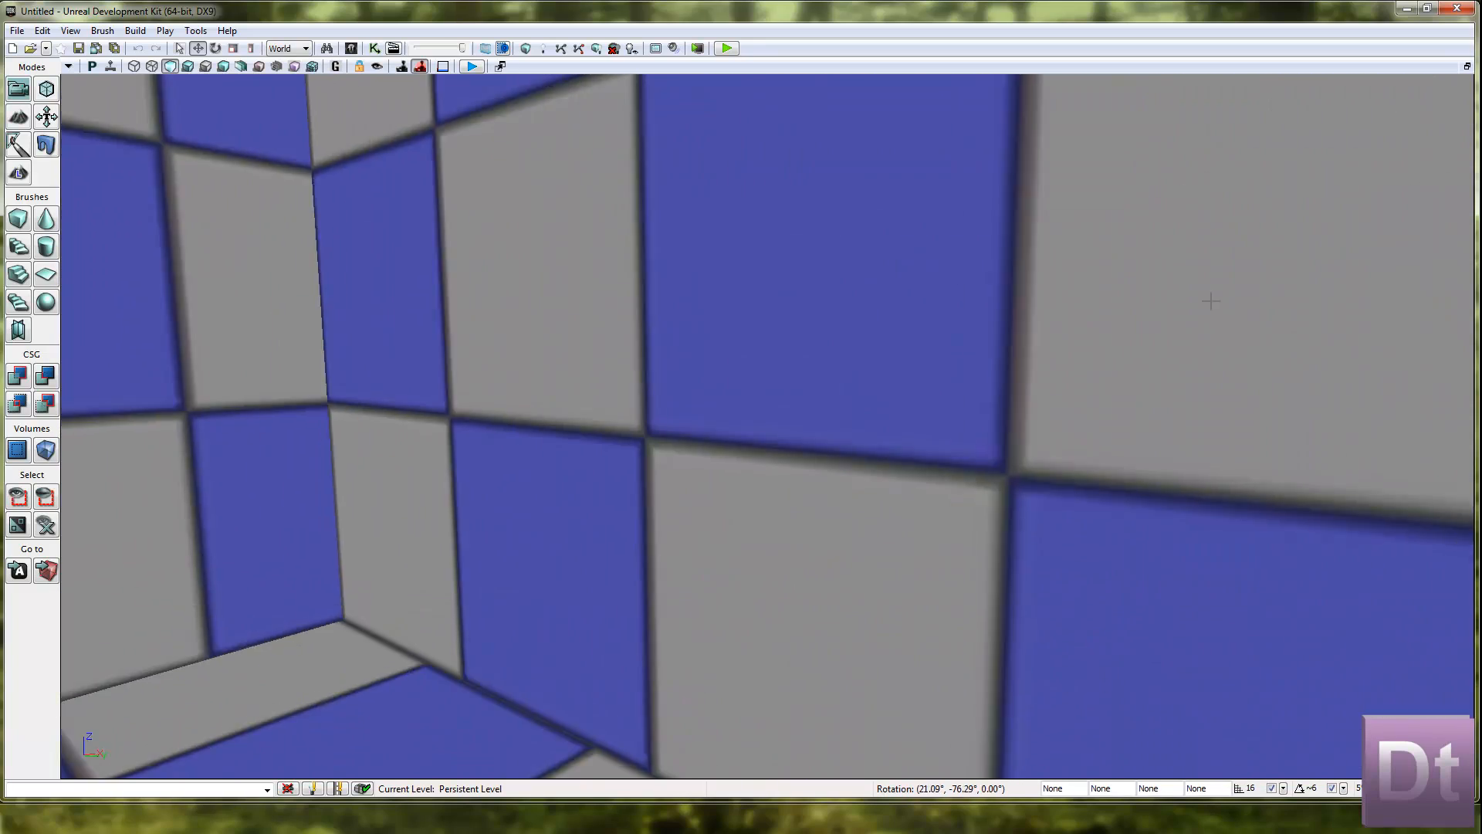
{"action": "right_click_drag", "start_coordinate": [1210, 301], "coordinate": [99, 500]}
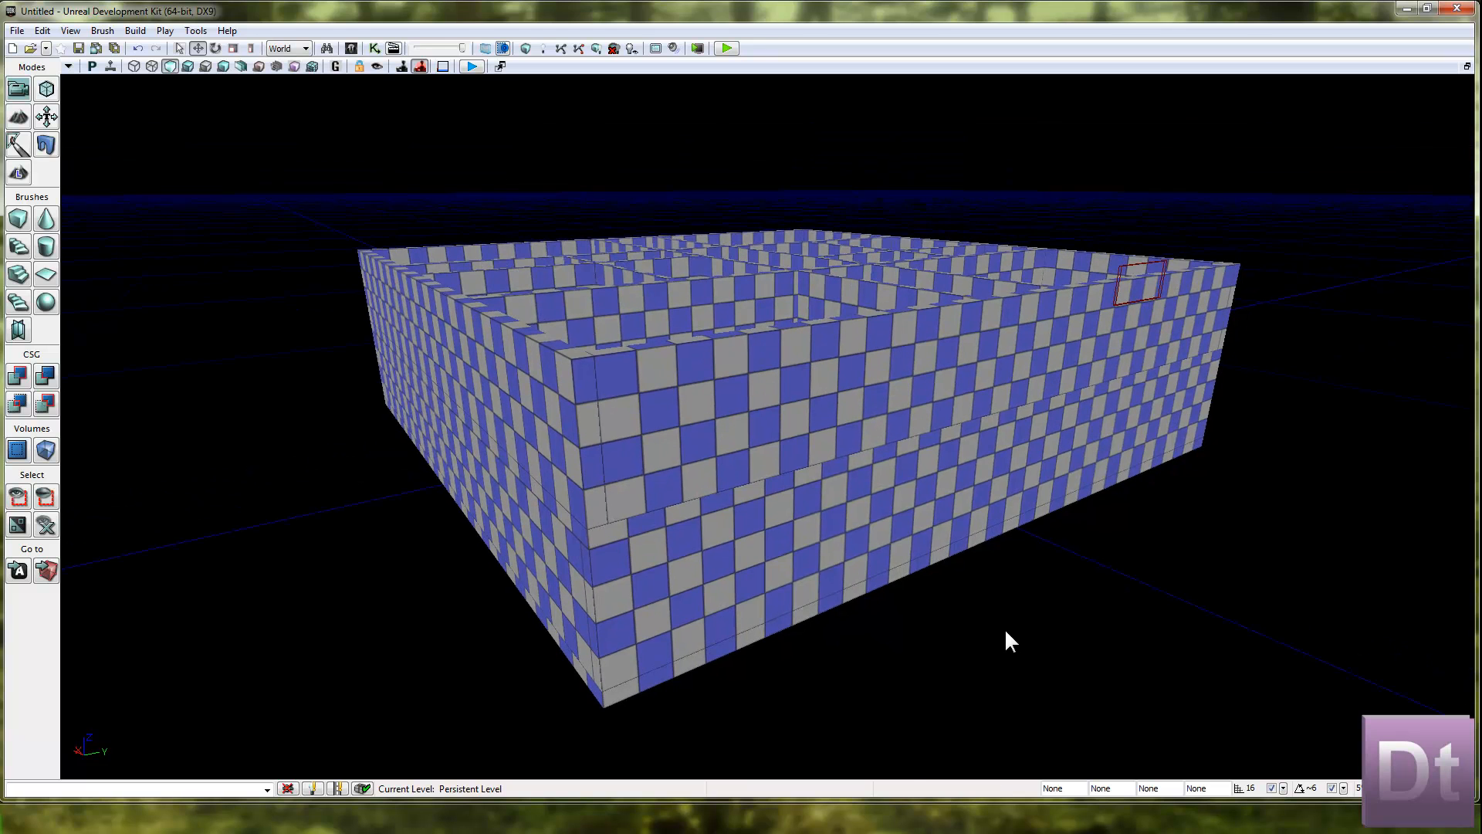
{"action": "right_click", "coordinate": [914, 531]}
{"action": "left_click", "coordinate": [1420, 116]}
Restore the four-view layout and duplicate the slab between the storeys upward to cap the upper storey as a roof.
{"action": "left_click", "coordinate": [1470, 67]}
{"action": "right_click_drag", "start_coordinate": [1027, 232], "coordinate": [1010, 257]}
{"action": "scroll", "coordinate": [1010, 256], "scroll_direction": "up", "scroll_amount": 2}
{"action": "right_click_drag", "start_coordinate": [1111, 212], "coordinate": [1024, 273]}
{"action": "scroll", "coordinate": [996, 276], "scroll_direction": "up", "scroll_amount": 3}
{"action": "scroll", "coordinate": [1024, 273], "scroll_direction": "up", "scroll_amount": 3}
{"action": "scroll", "coordinate": [1039, 298], "scroll_direction": "down", "scroll_amount": 1}
{"action": "left_click", "coordinate": [1055, 286]}
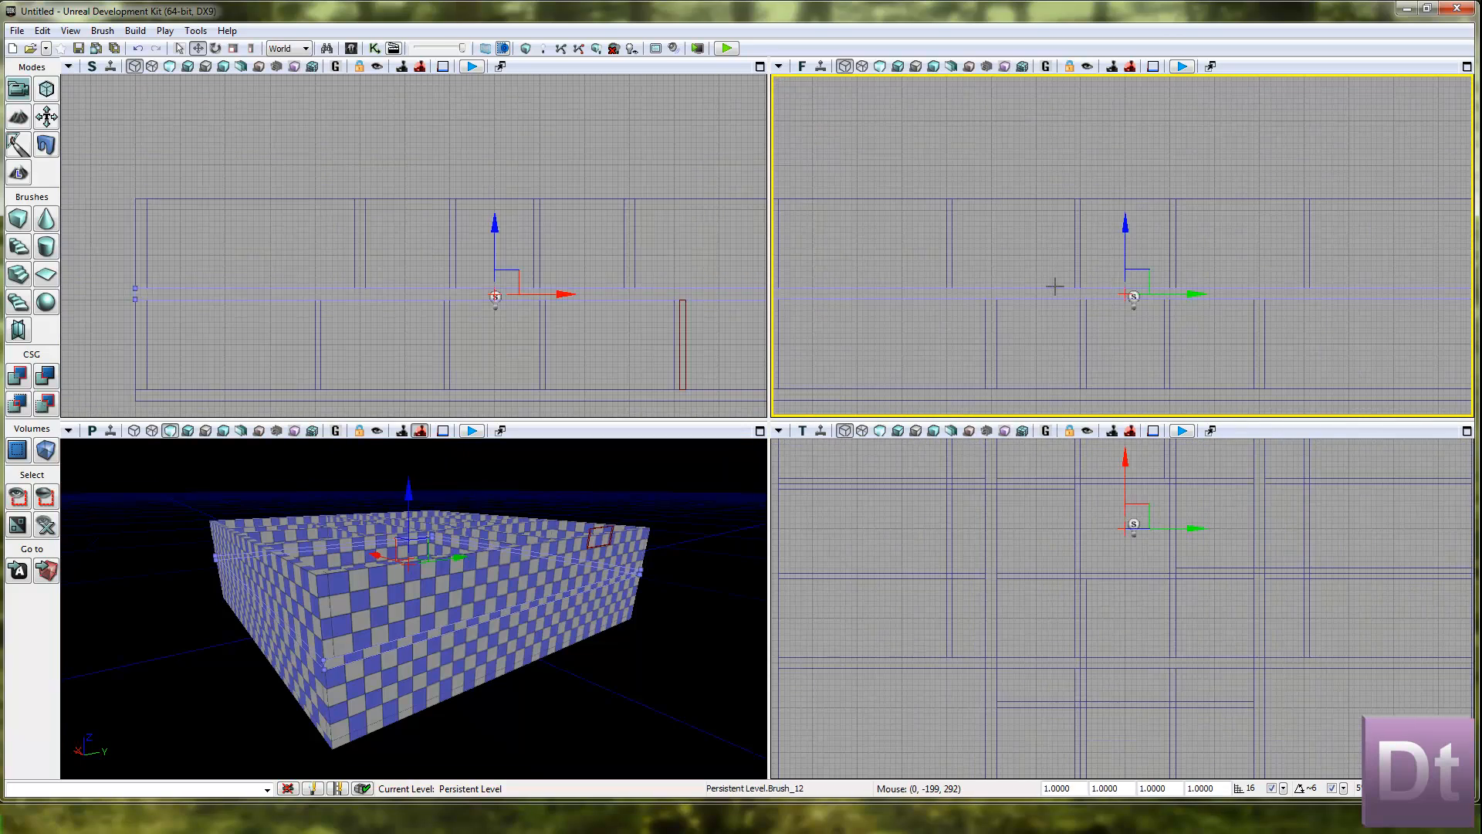
{"action": "mouse_move", "coordinate": [1133, 232]}
{"action": "left_mouse_down"}
{"action": "mouse_move", "coordinate": [1132, 94]}
{"action": "mouse_move", "coordinate": [1132, 118]}
{"action": "left_mouse_up"}
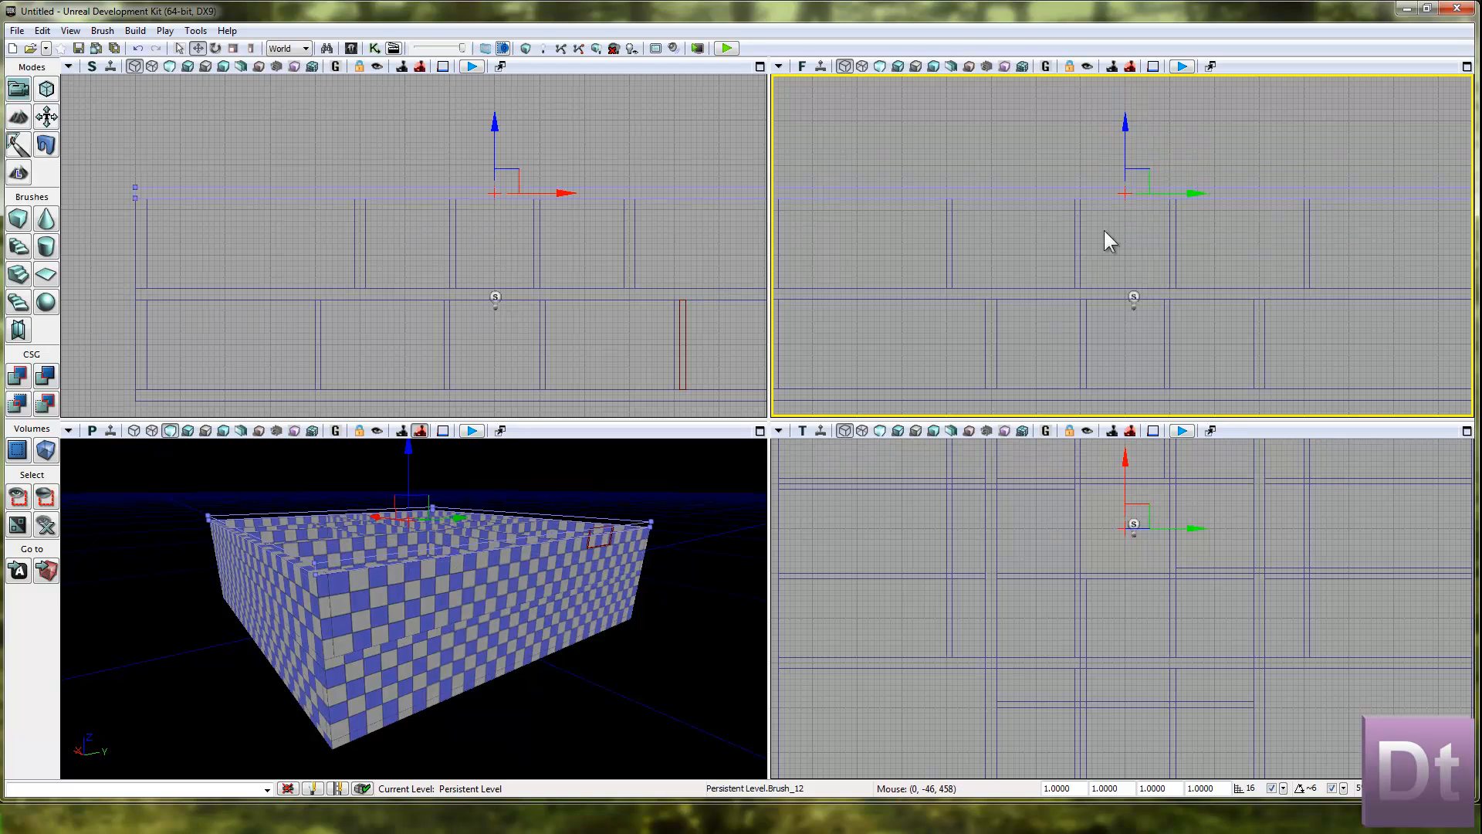
{"action": "left_click", "coordinate": [1020, 136]}
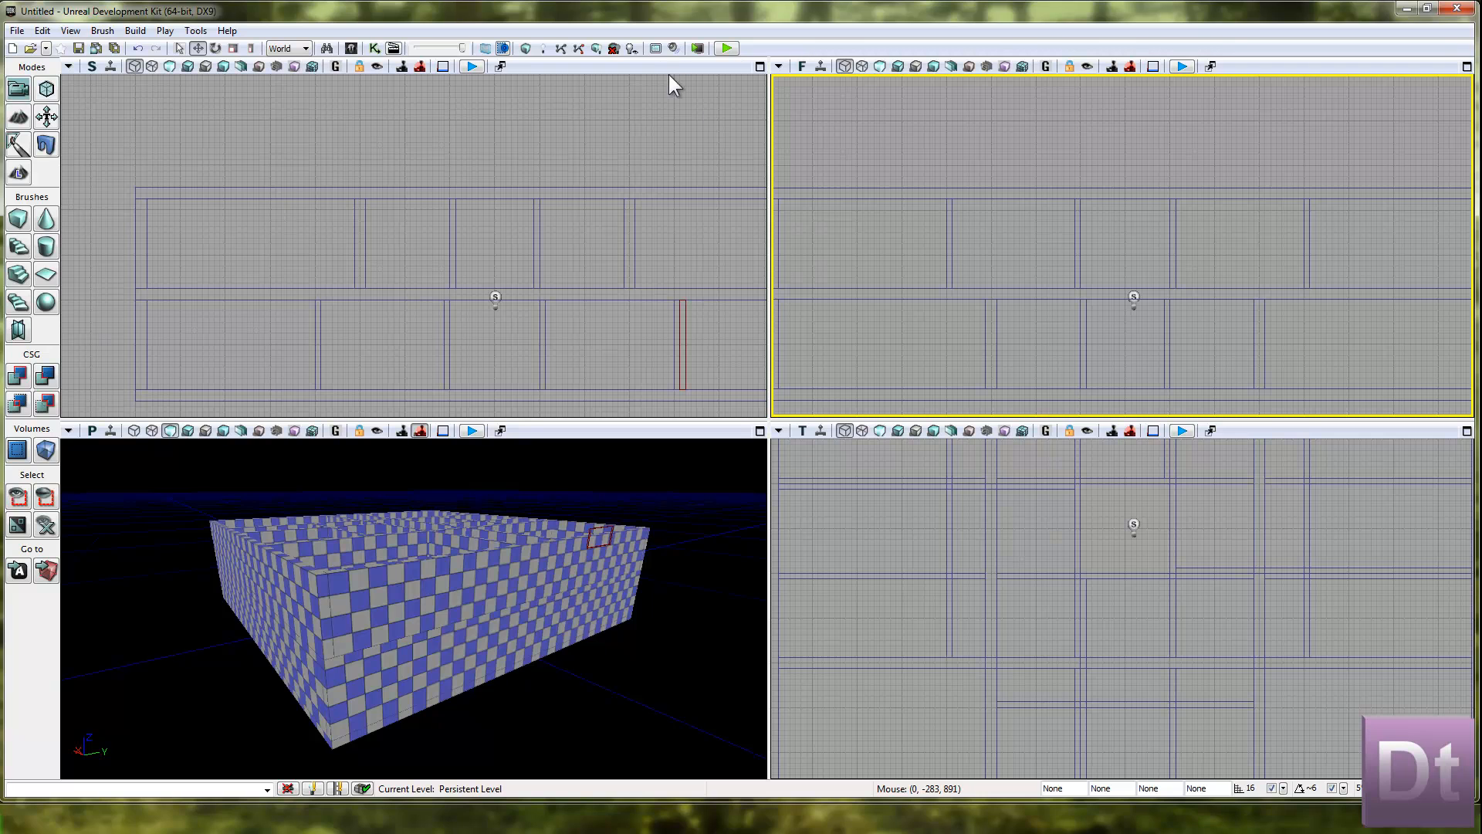
Select the roof slab and show only that brush in a maximized top view.
{"action": "scroll", "coordinate": [1003, 540], "scroll_direction": "down", "scroll_amount": 8}
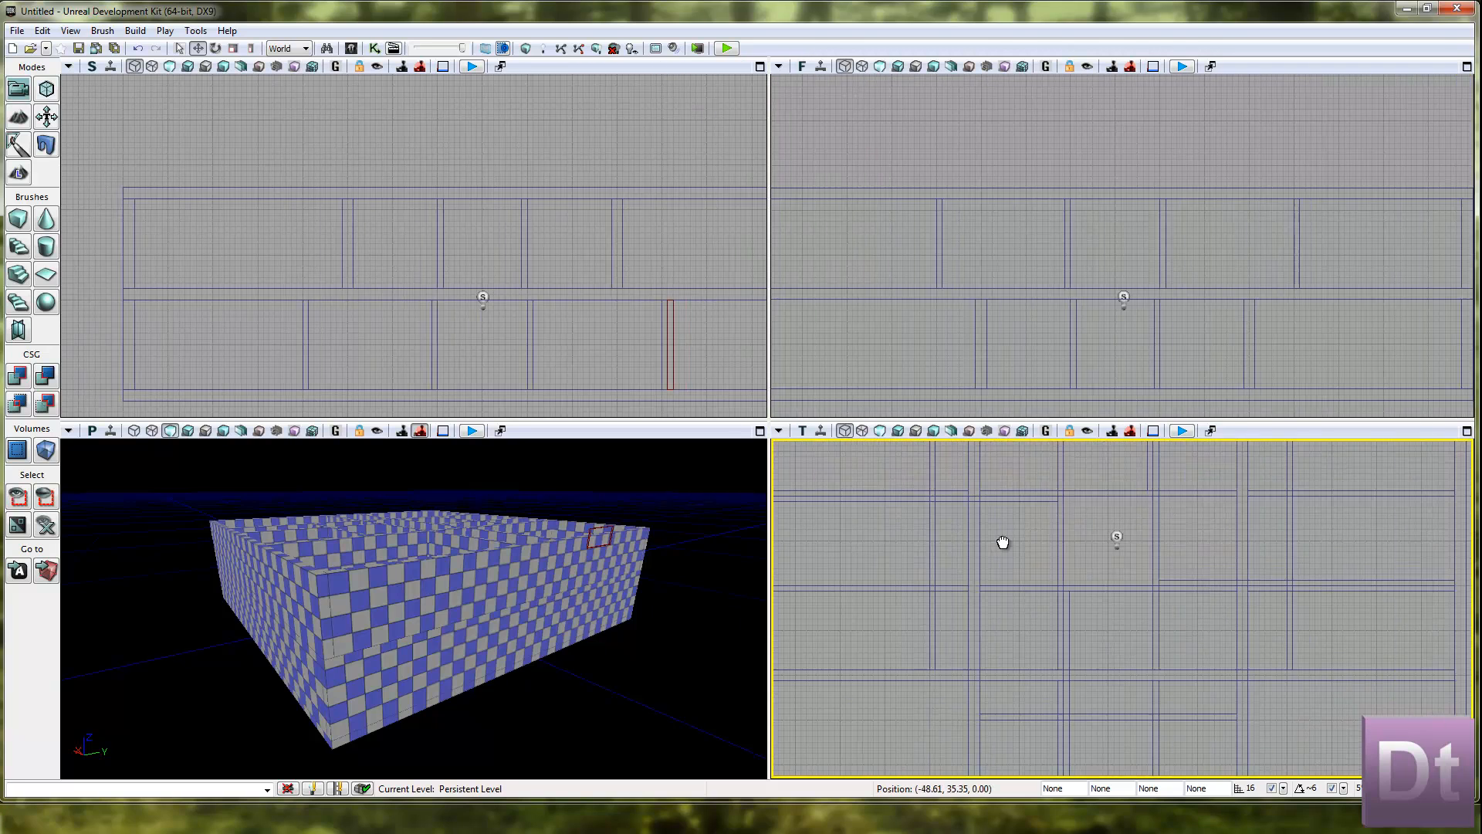
{"action": "left_click", "coordinate": [1467, 431]}
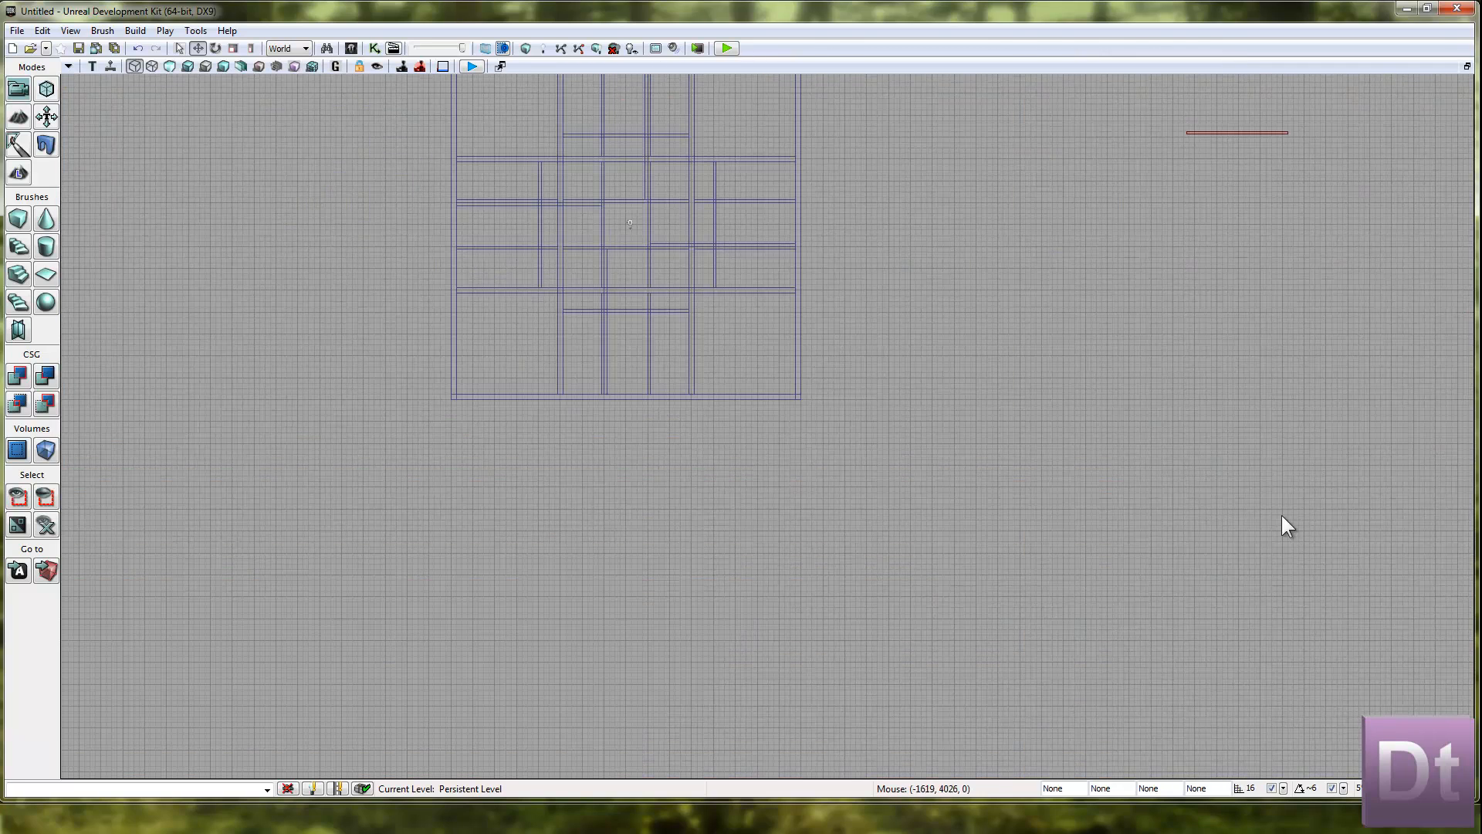
{"action": "scroll", "coordinate": [788, 486], "scroll_direction": "up", "scroll_amount": 6}
{"action": "left_click", "coordinate": [917, 186]}
{"action": "left_click", "coordinate": [917, 225]}
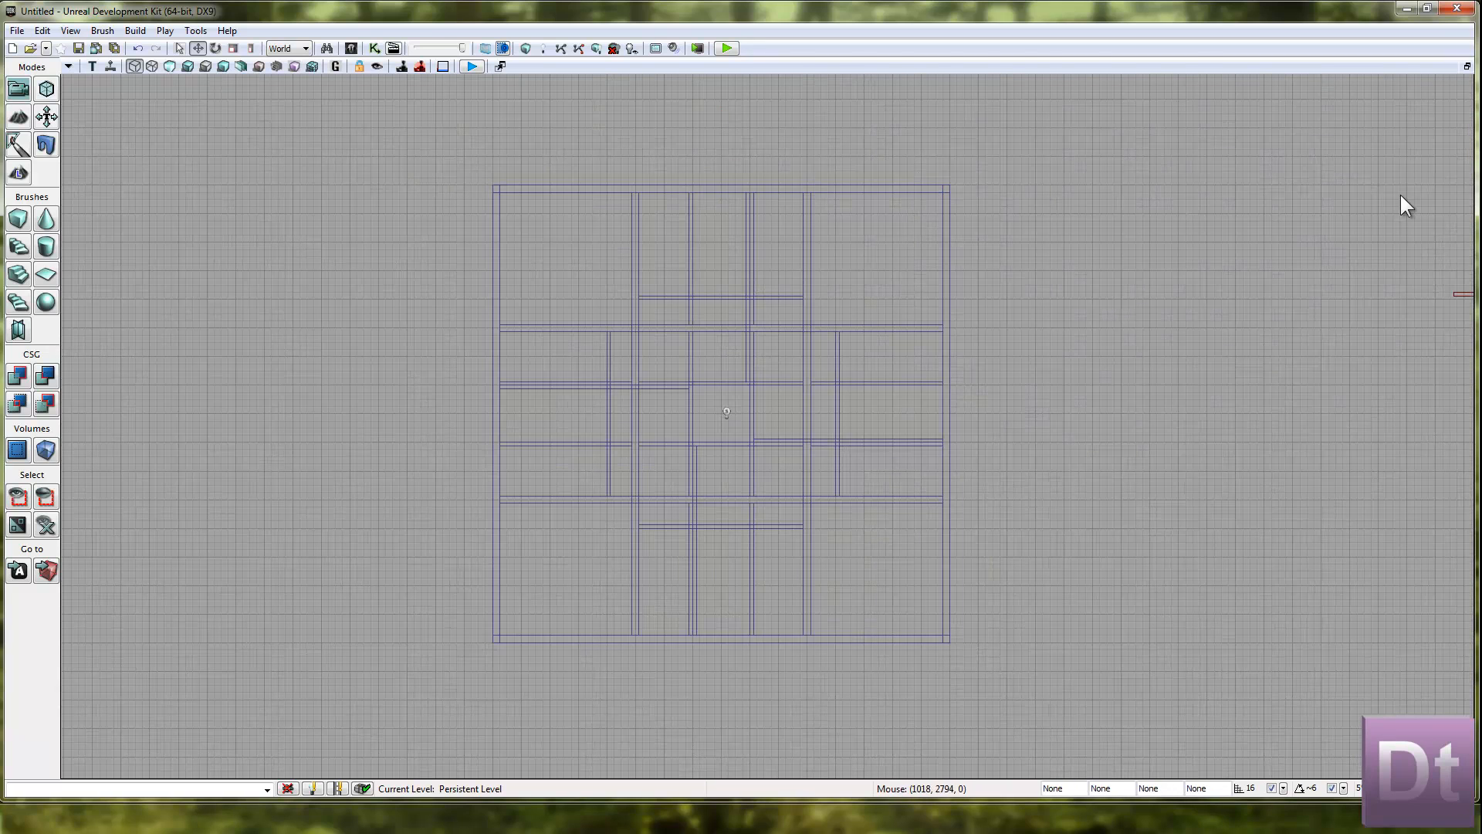
{"action": "left_click", "coordinate": [1466, 66]}
{"action": "left_click", "coordinate": [1060, 228]}
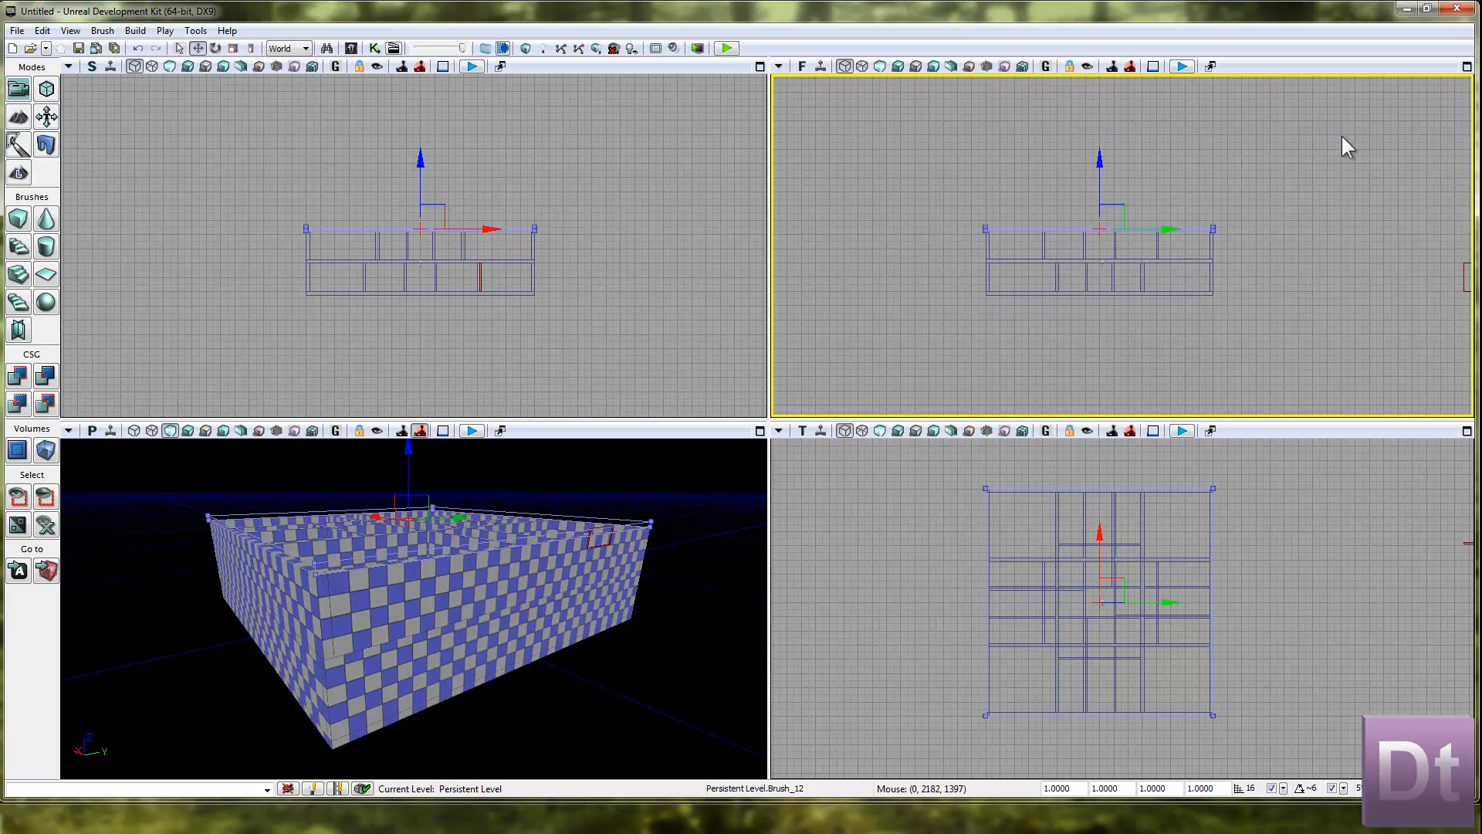
{"action": "left_click", "coordinate": [1467, 430]}
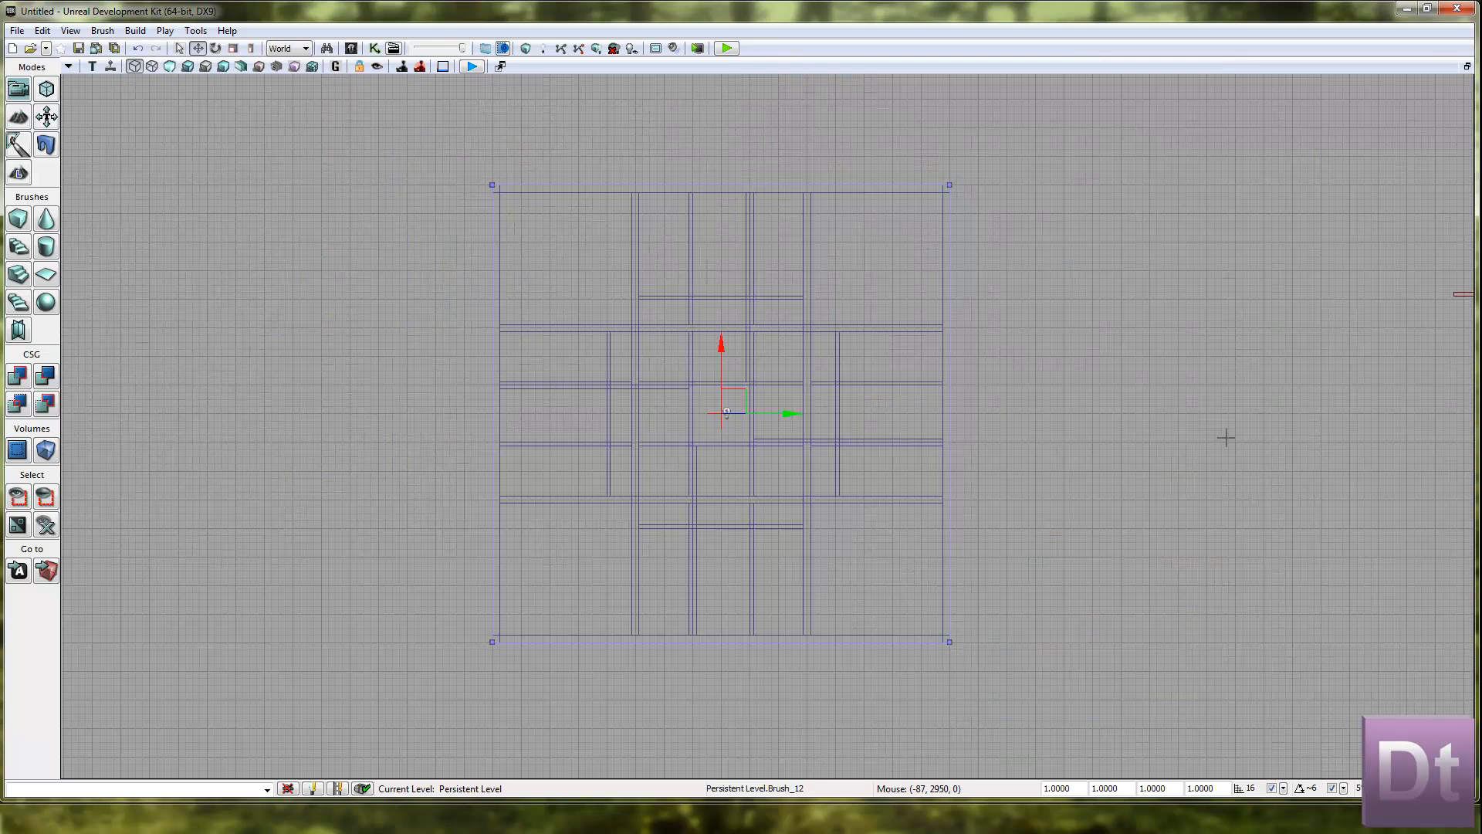
{"action": "left_click", "coordinate": [18, 498]}
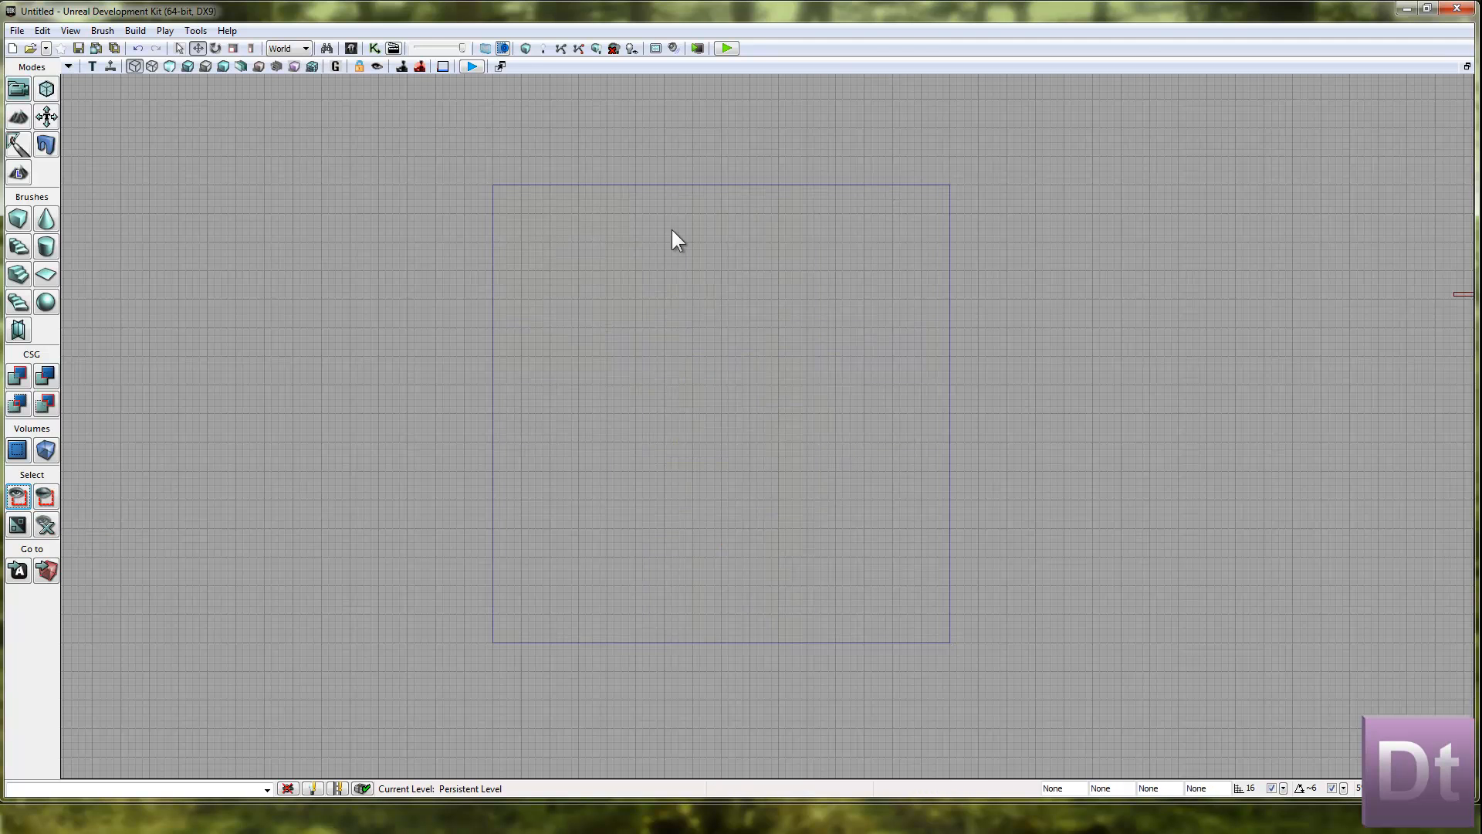
In Geometry mode, split the roof slab across its upper edge and move the new vertices close to its left edge.
{"action": "left_click", "coordinate": [684, 184]}
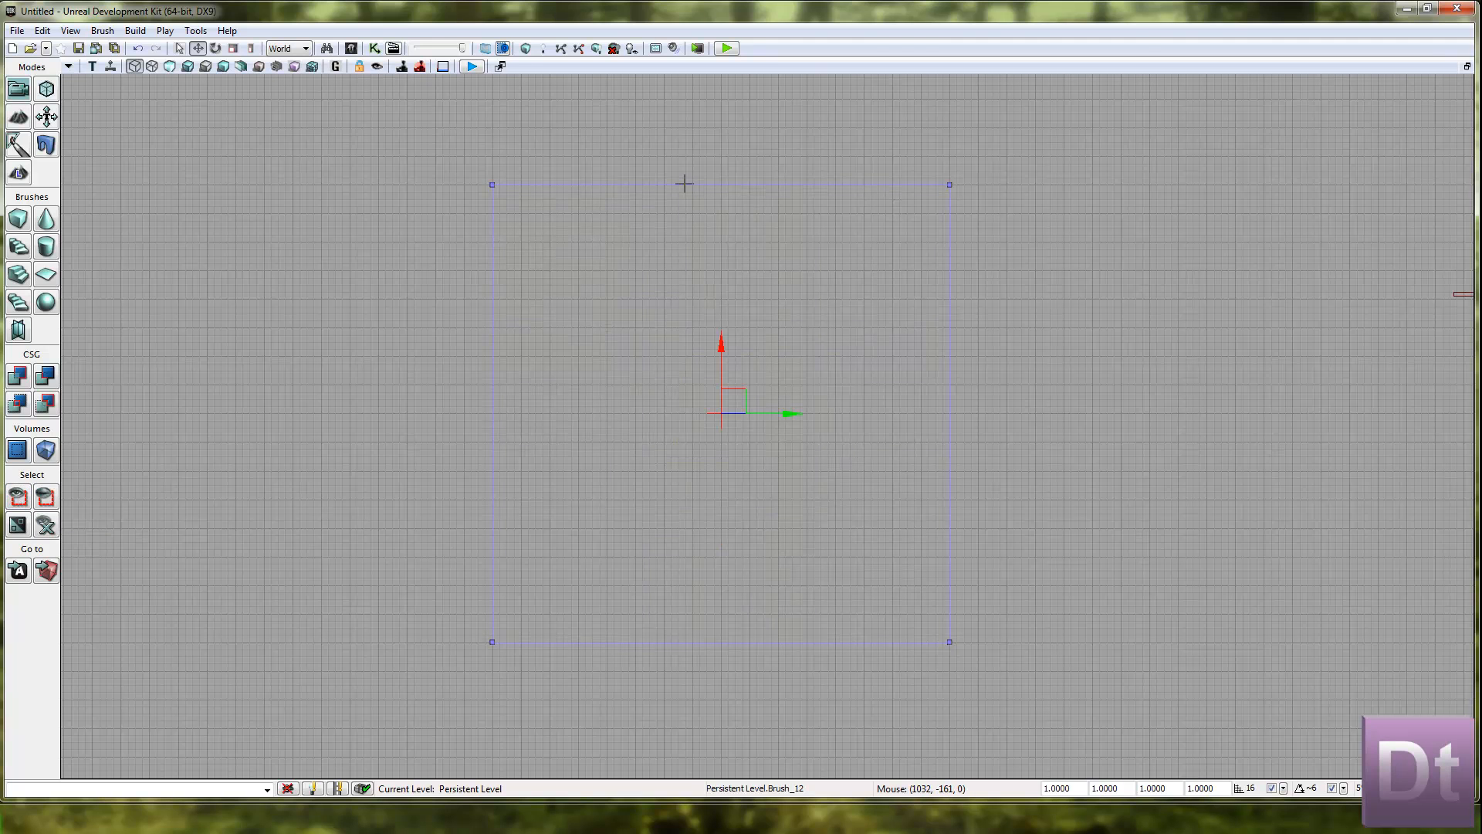
{"action": "left_click", "coordinate": [51, 90]}
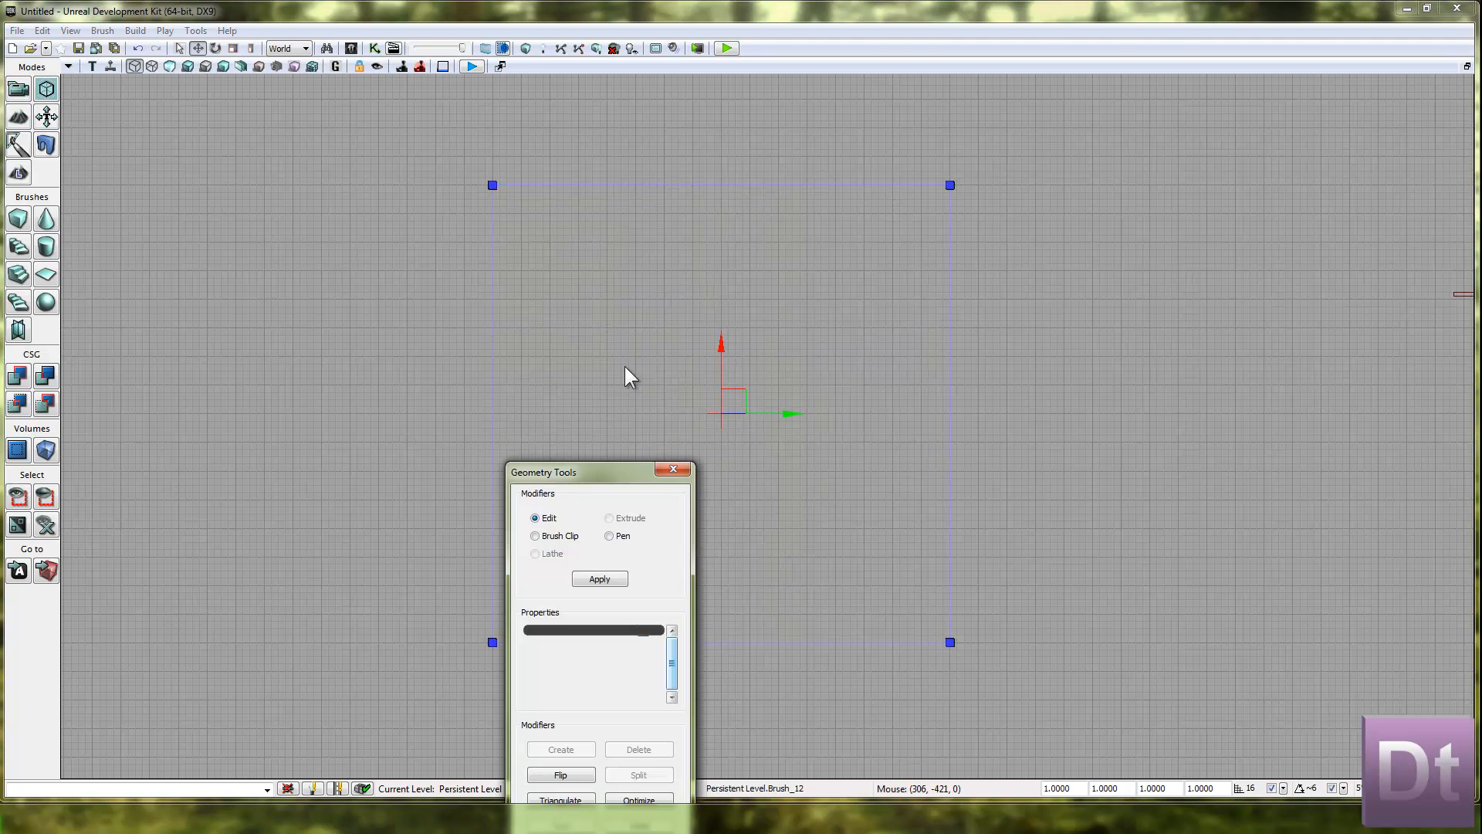
{"action": "left_click", "coordinate": [749, 184]}
{"action": "mouse_move", "coordinate": [569, 477]}
{"action": "left_mouse_down"}
{"action": "mouse_move", "coordinate": [1083, 344]}
{"action": "mouse_move", "coordinate": [1103, 283]}
{"action": "left_mouse_up"}
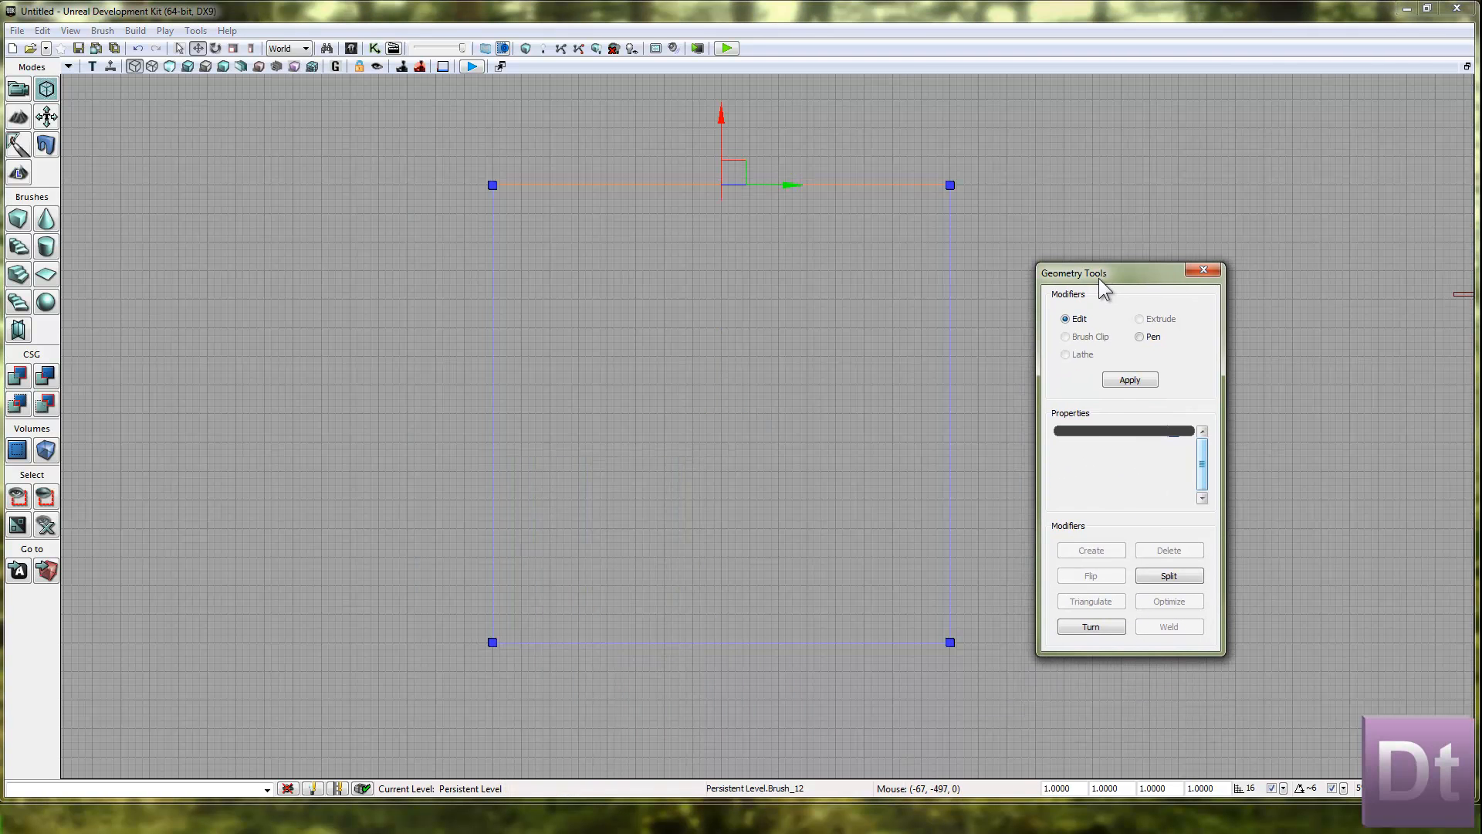
{"action": "left_click", "coordinate": [1165, 576]}
{"action": "mouse_move", "coordinate": [699, 147]}
{"action": "left_mouse_down", "text": "ctrl+alt"}
{"action": "mouse_move", "coordinate": [749, 392]}
{"action": "mouse_move", "coordinate": [769, 741]}
{"action": "left_mouse_up", "text": "ctrl+alt"}
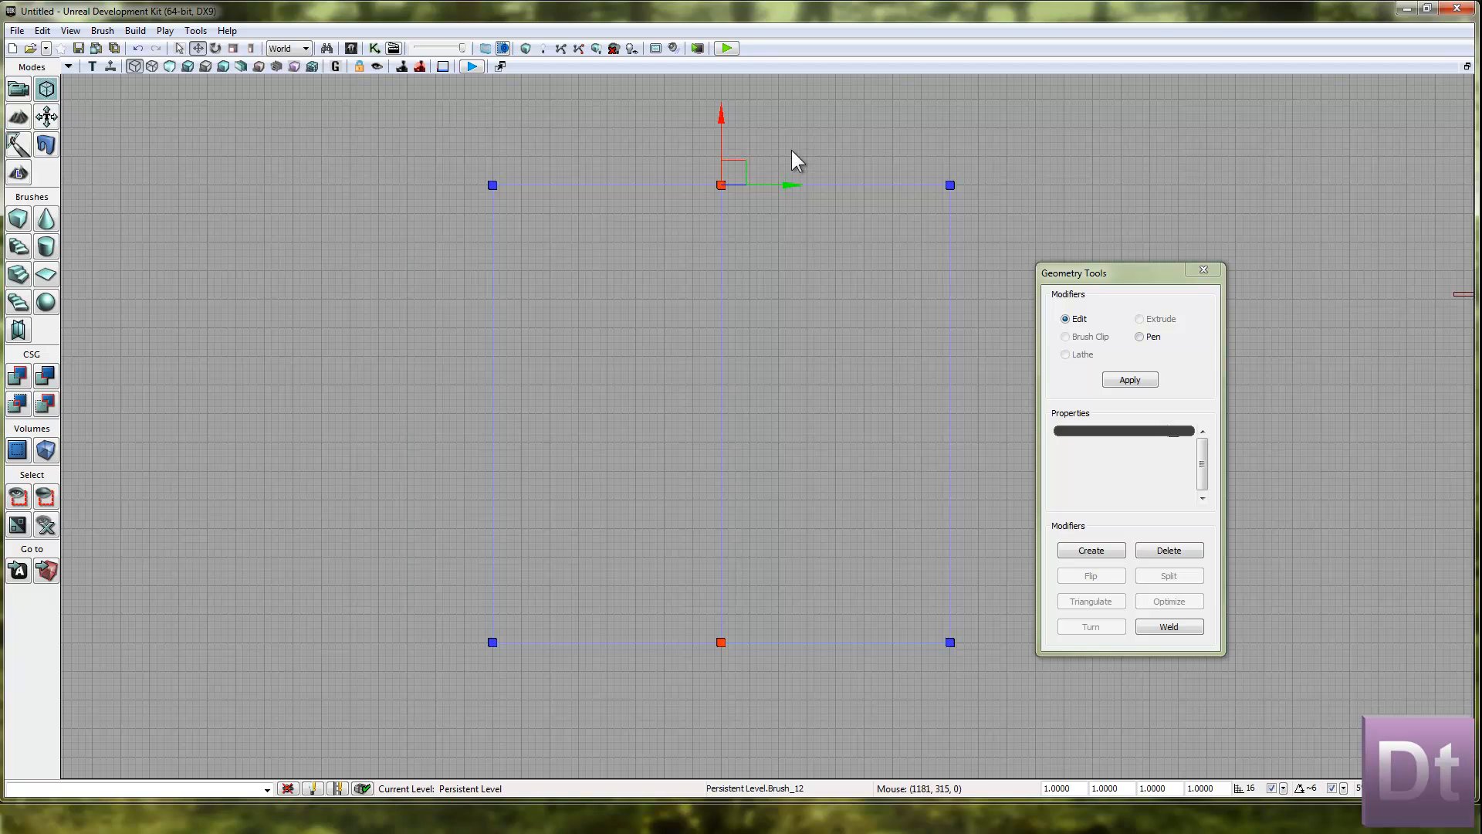
{"action": "left_click_drag", "start_coordinate": [786, 184], "coordinate": [622, 158]}
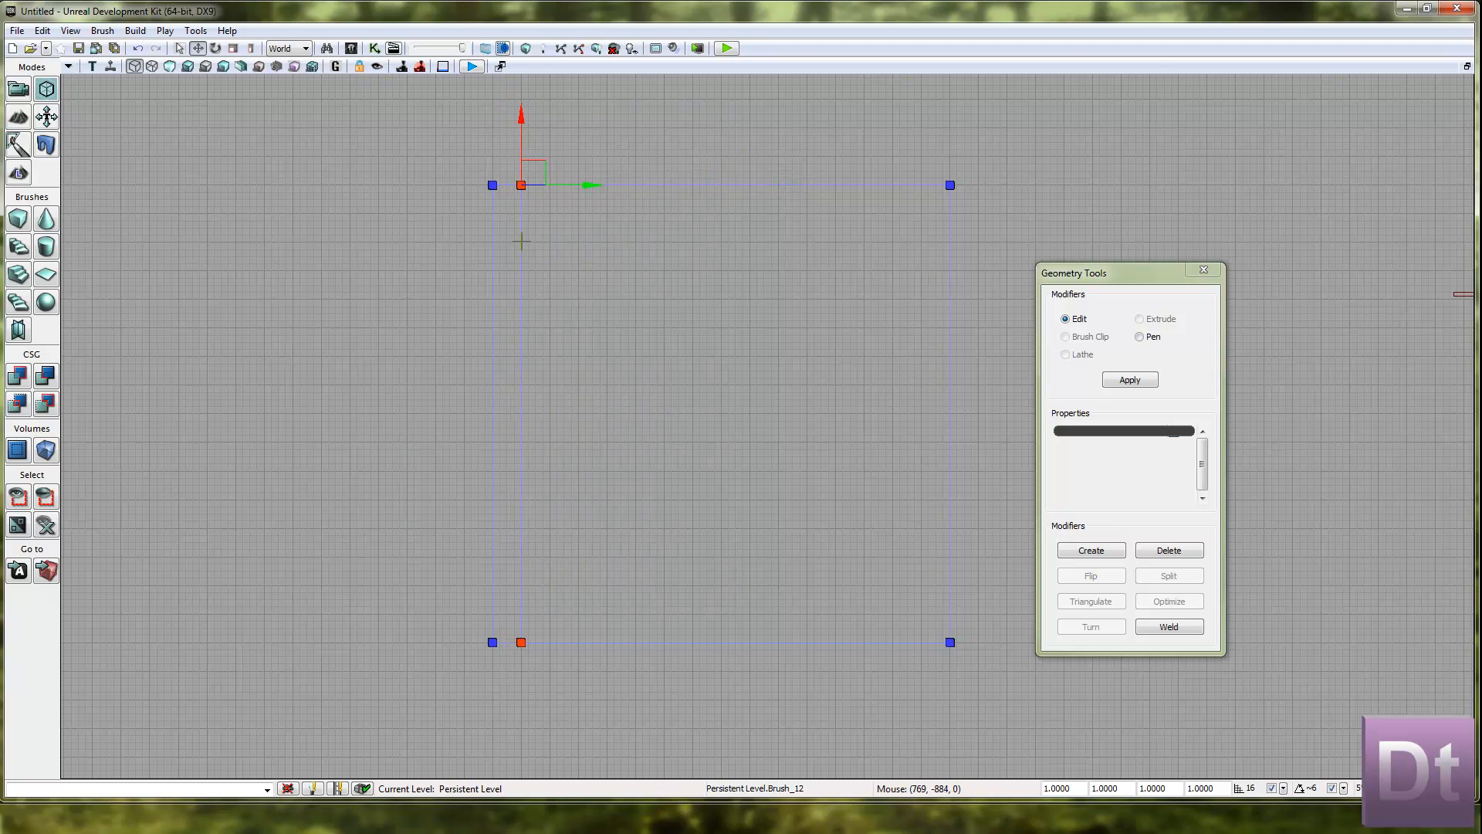
Split the roof slab's remaining upper edge and move the new vertices close to its right edge, matching the left border strip.
{"action": "left_click", "coordinate": [769, 185]}
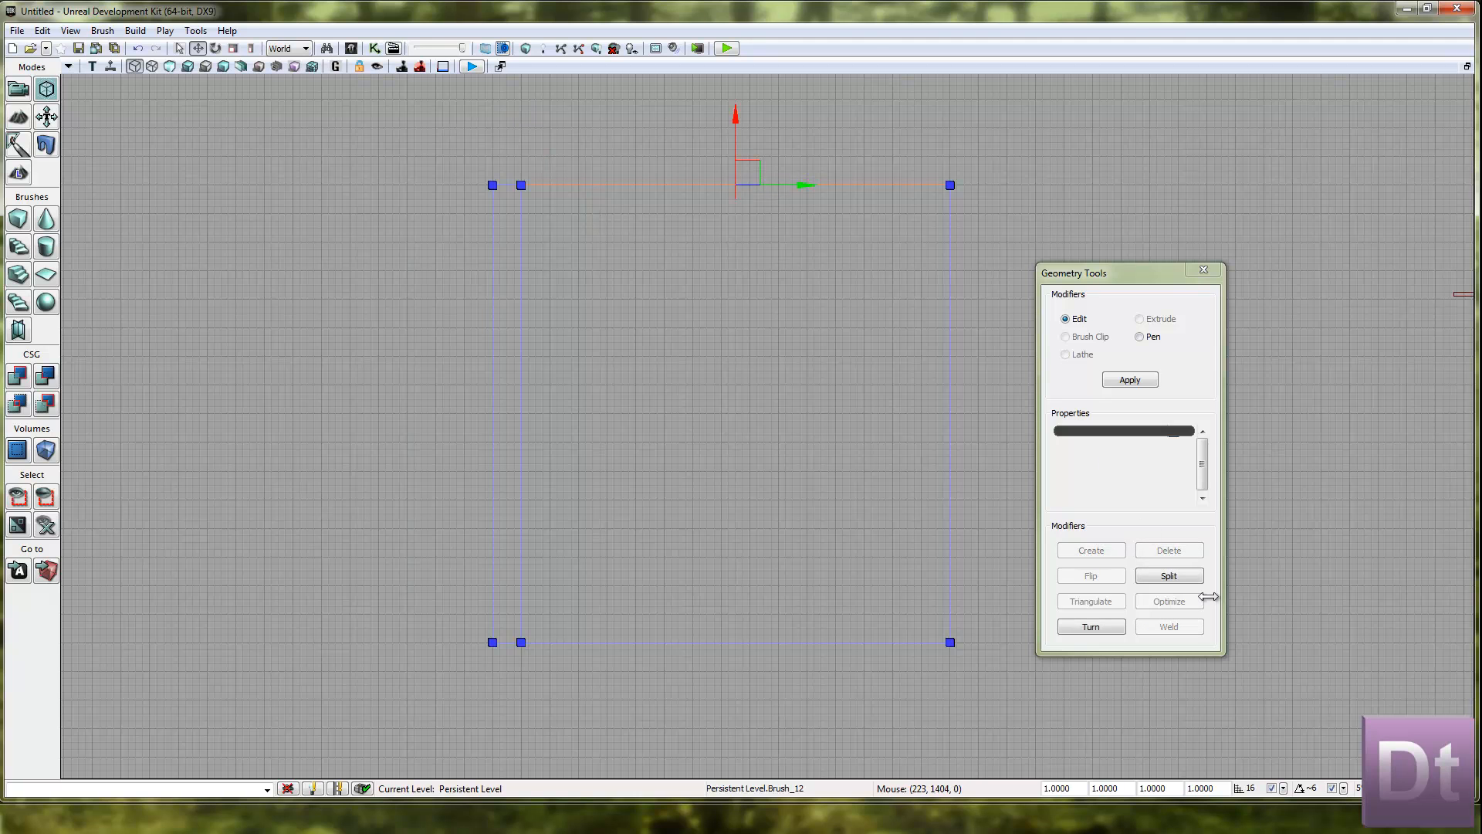
{"action": "left_click", "coordinate": [1187, 572]}
{"action": "left_click_drag", "start_coordinate": [671, 138], "coordinate": [776, 660], "text": "ctrl+alt"}
{"action": "left_click_drag", "start_coordinate": [806, 184], "coordinate": [969, 178]}
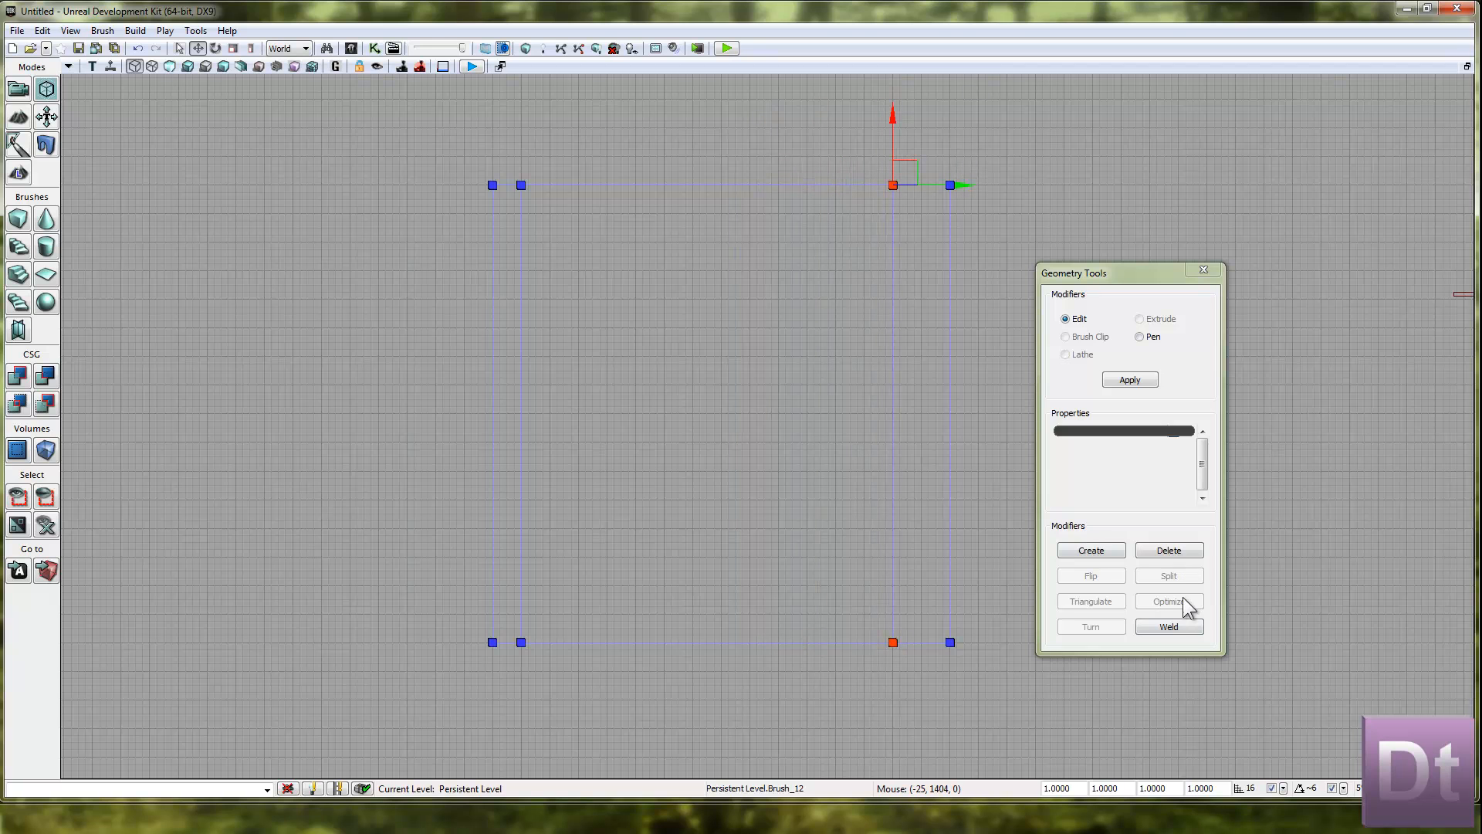
{"action": "left_click", "coordinate": [955, 319]}
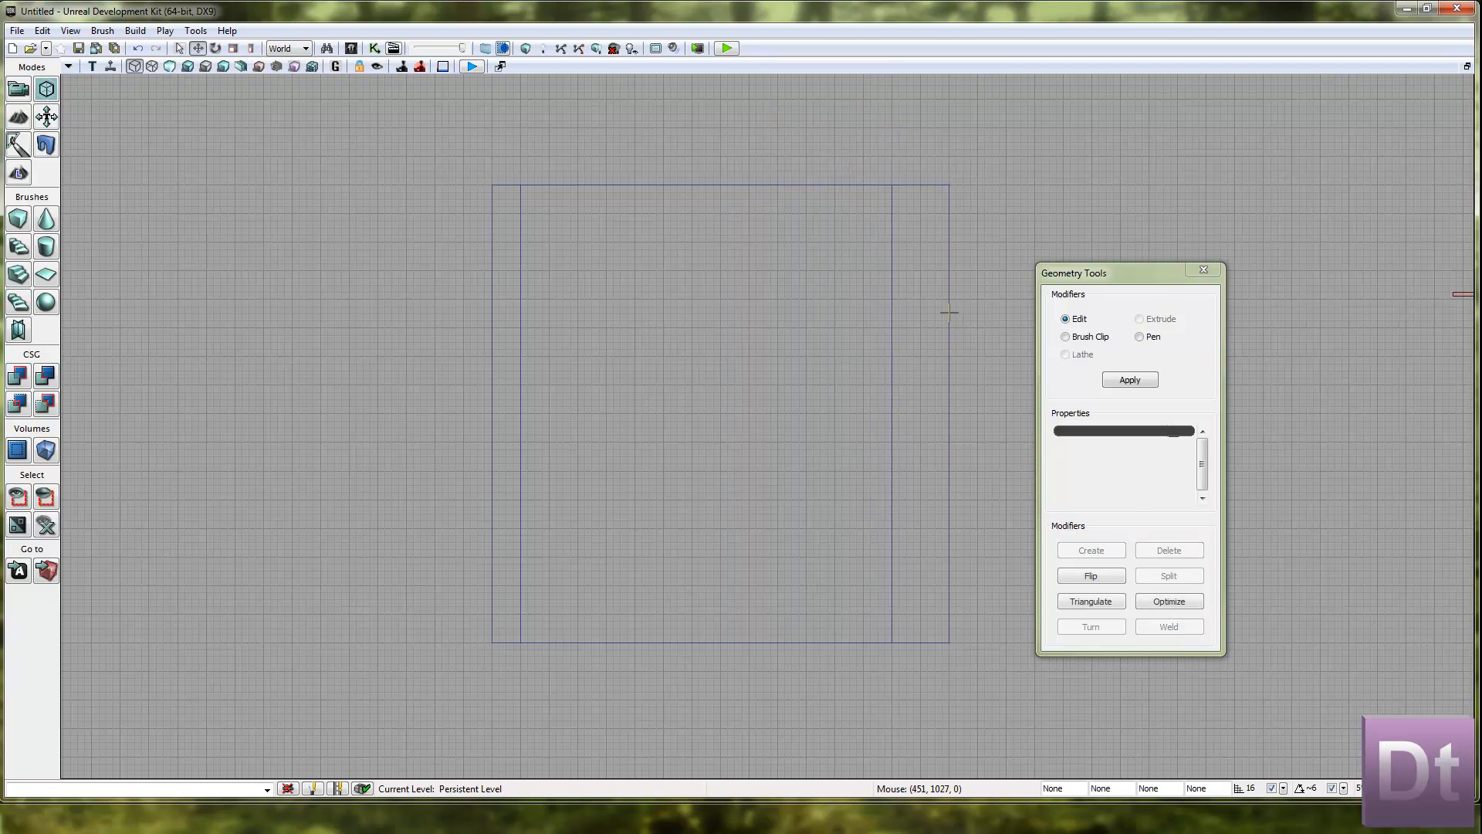
{"action": "left_click", "coordinate": [893, 261]}
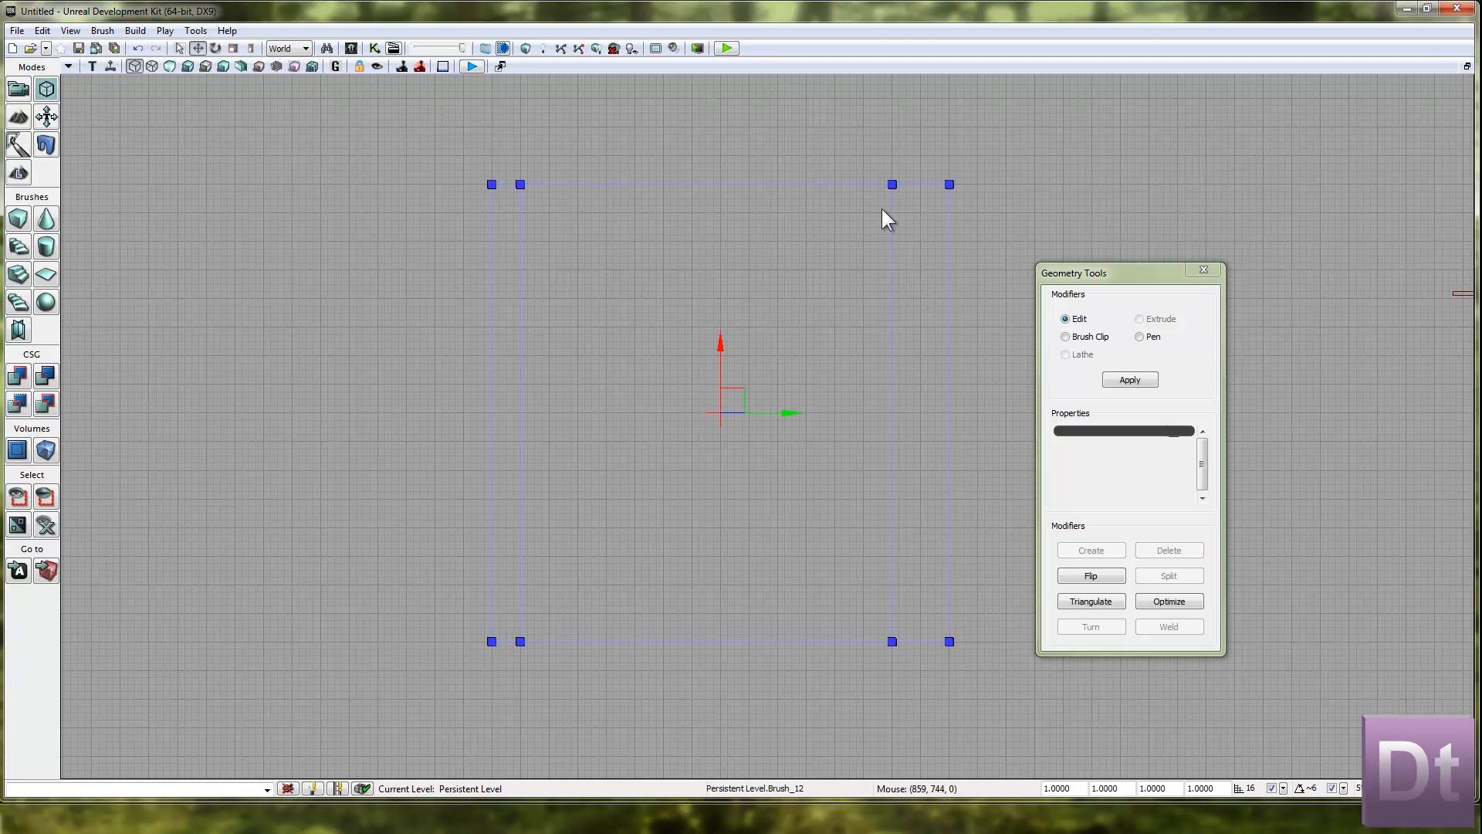
{"action": "left_click_drag", "start_coordinate": [875, 178], "coordinate": [942, 725], "text": "ctrl+alt"}
{"action": "left_click_drag", "start_coordinate": [962, 184], "coordinate": [988, 186]}
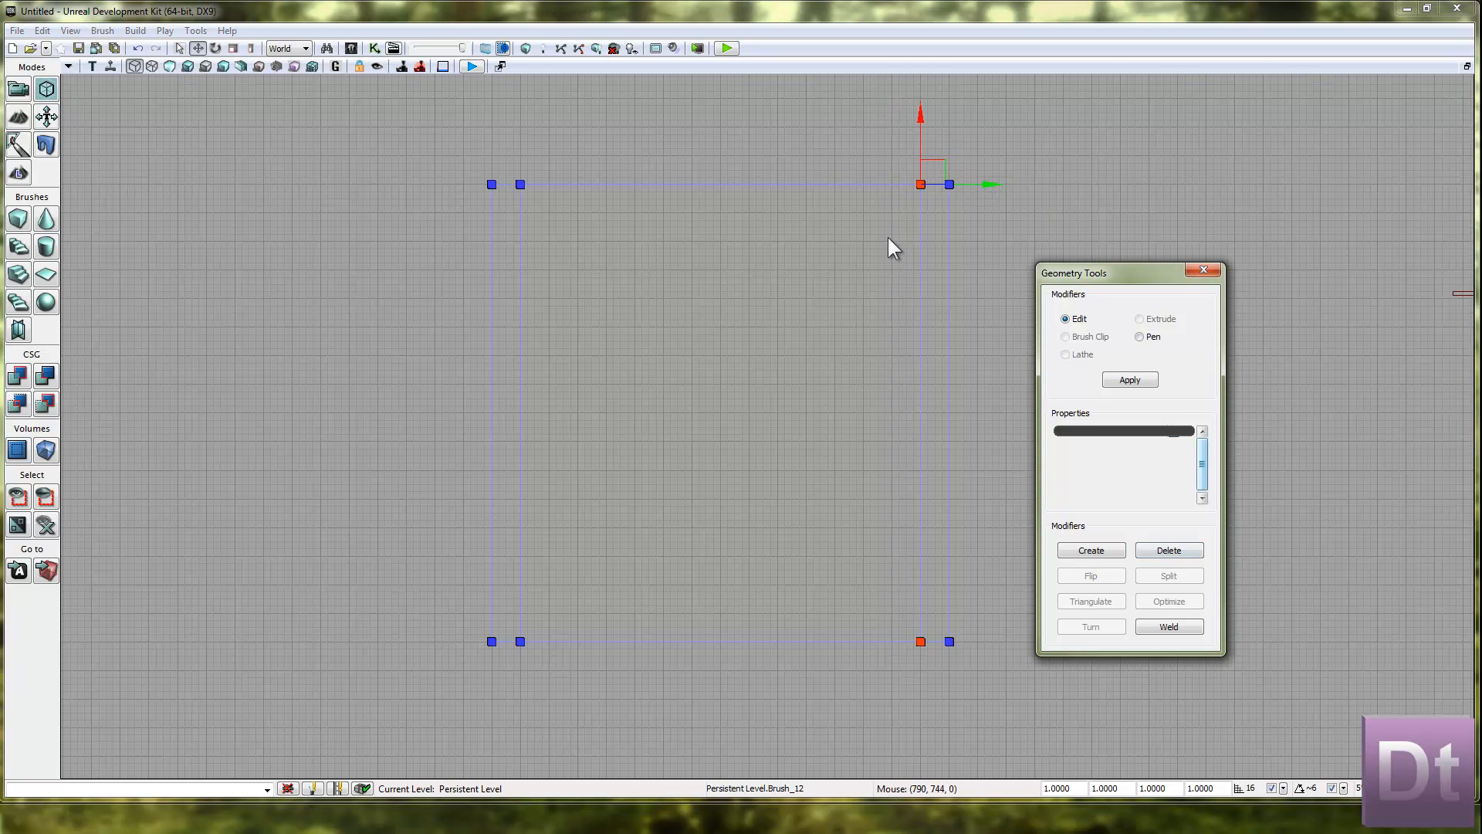
Split the roof slab's right edge and move the new row of vertices up close to its upper edge.
{"action": "left_click", "coordinate": [948, 253]}
{"action": "left_click", "coordinate": [1171, 579]}
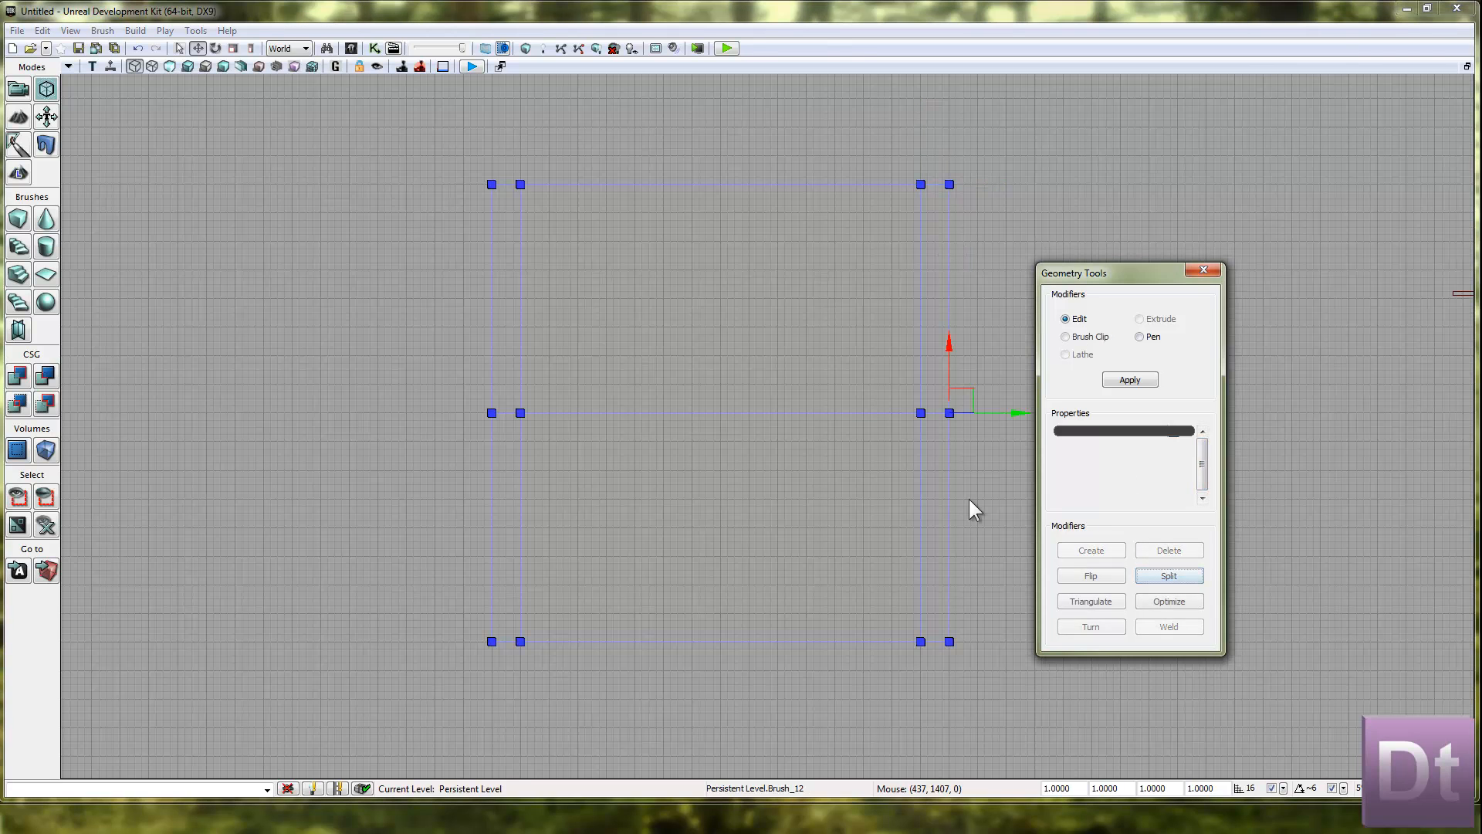
{"action": "left_click_drag", "start_coordinate": [977, 443], "coordinate": [409, 377], "text": "ctrl+alt"}
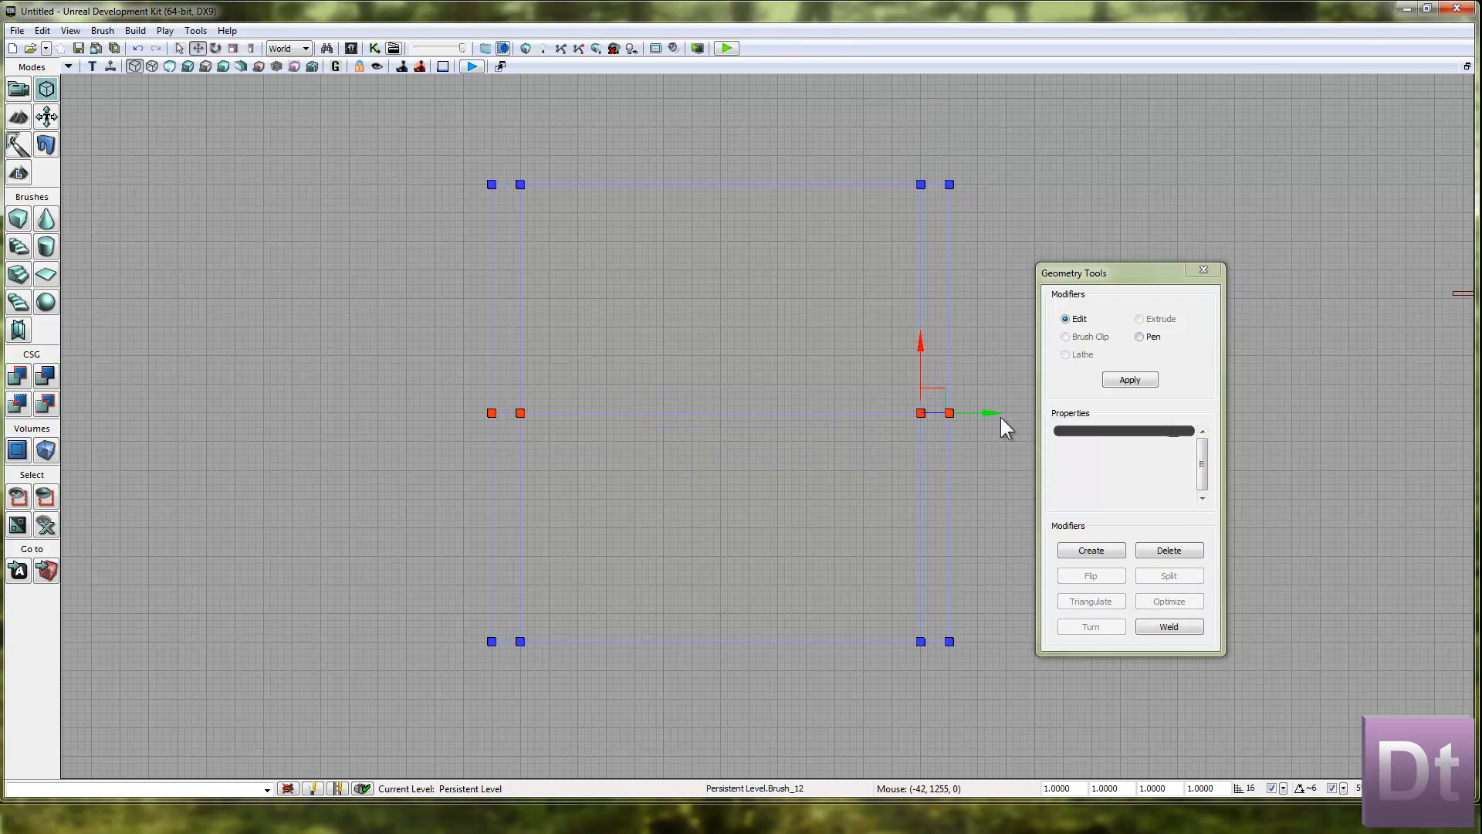
{"action": "left_click_drag", "start_coordinate": [925, 345], "coordinate": [957, 178]}
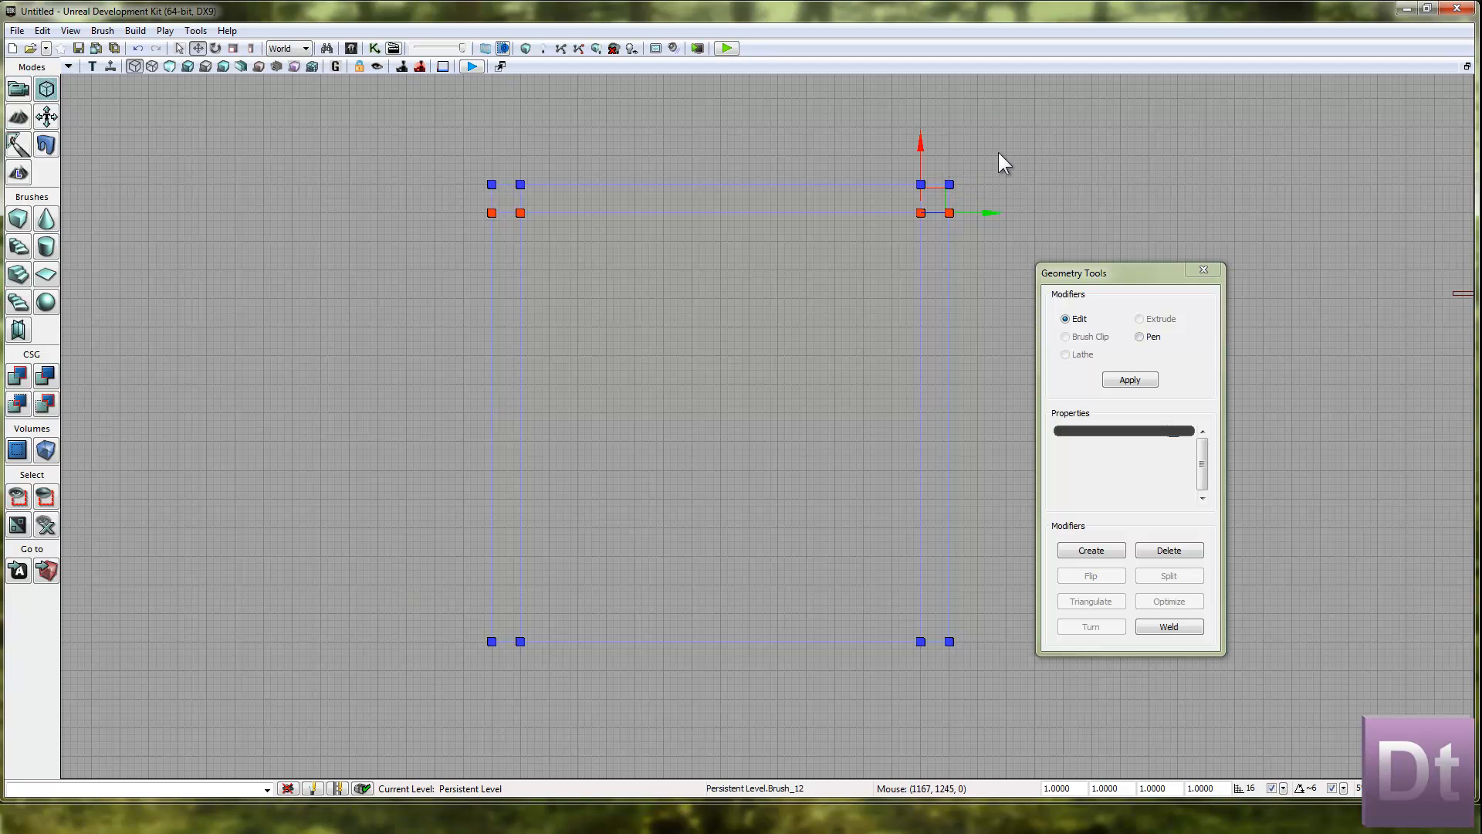
Split the roof slab's right edge below the upper strip and move the new row of vertices down close to its lower edge.
{"action": "left_click", "coordinate": [955, 452]}
{"action": "left_click", "coordinate": [1179, 573]}
{"action": "left_click_drag", "start_coordinate": [395, 374], "coordinate": [1218, 531], "text": "ctrl+alt"}
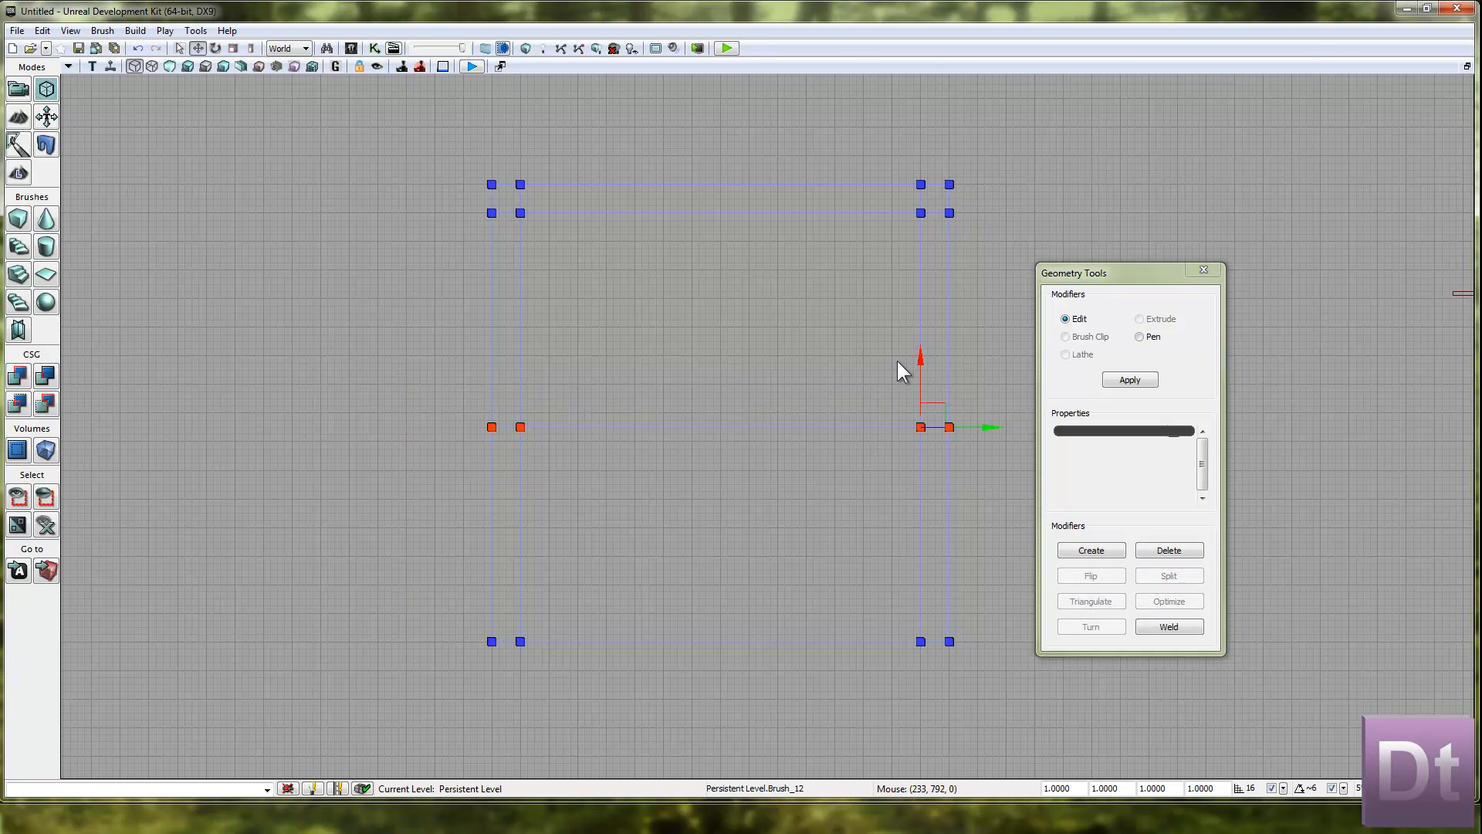
{"action": "left_click_drag", "start_coordinate": [917, 364], "coordinate": [921, 547]}
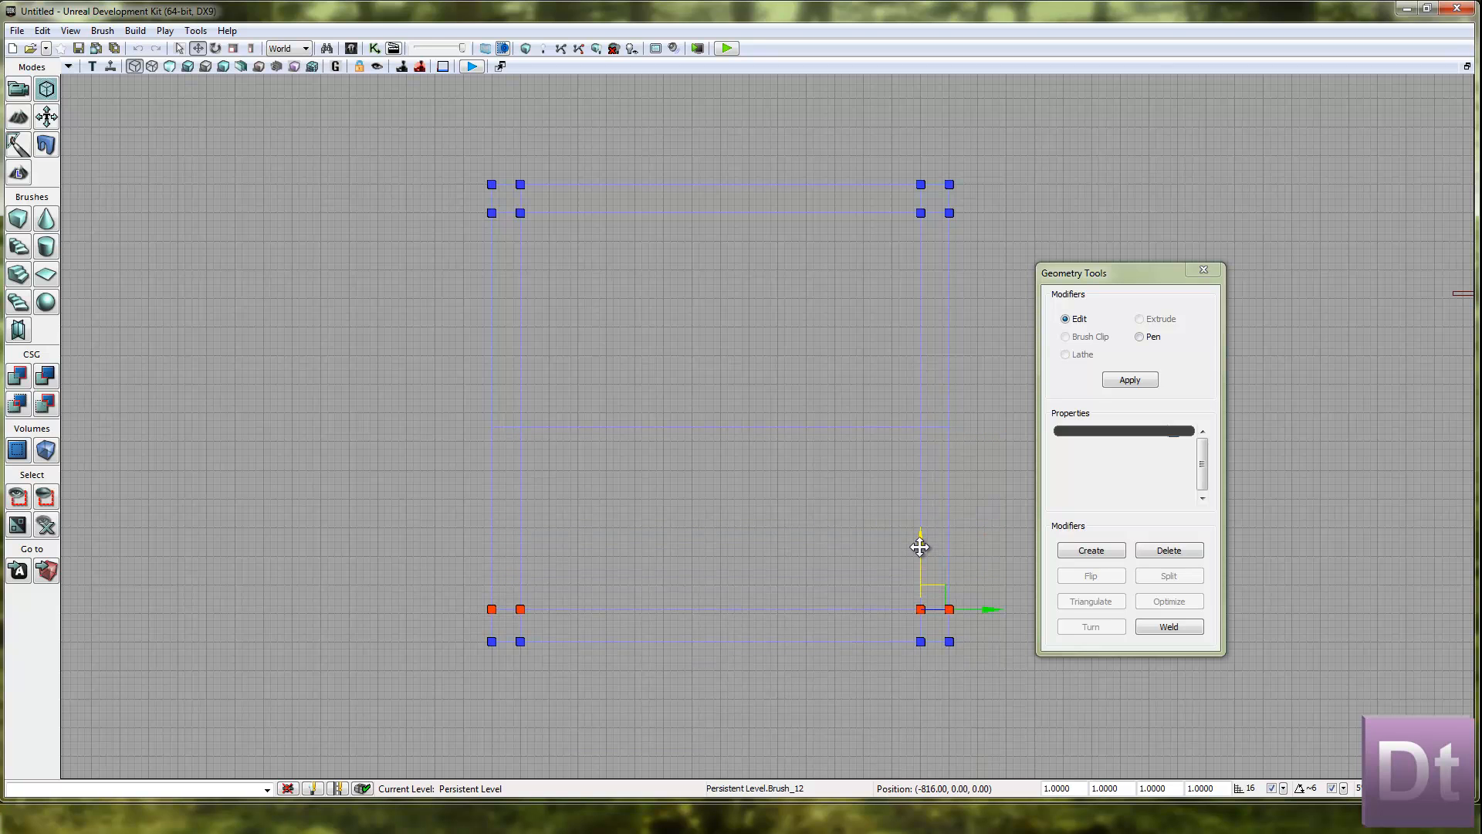
{"action": "left_click", "coordinate": [851, 530]}
Restore the four-view layout, rebuild the level's geometry and bring the roof into view in perspective.
{"action": "left_click", "coordinate": [1467, 66]}
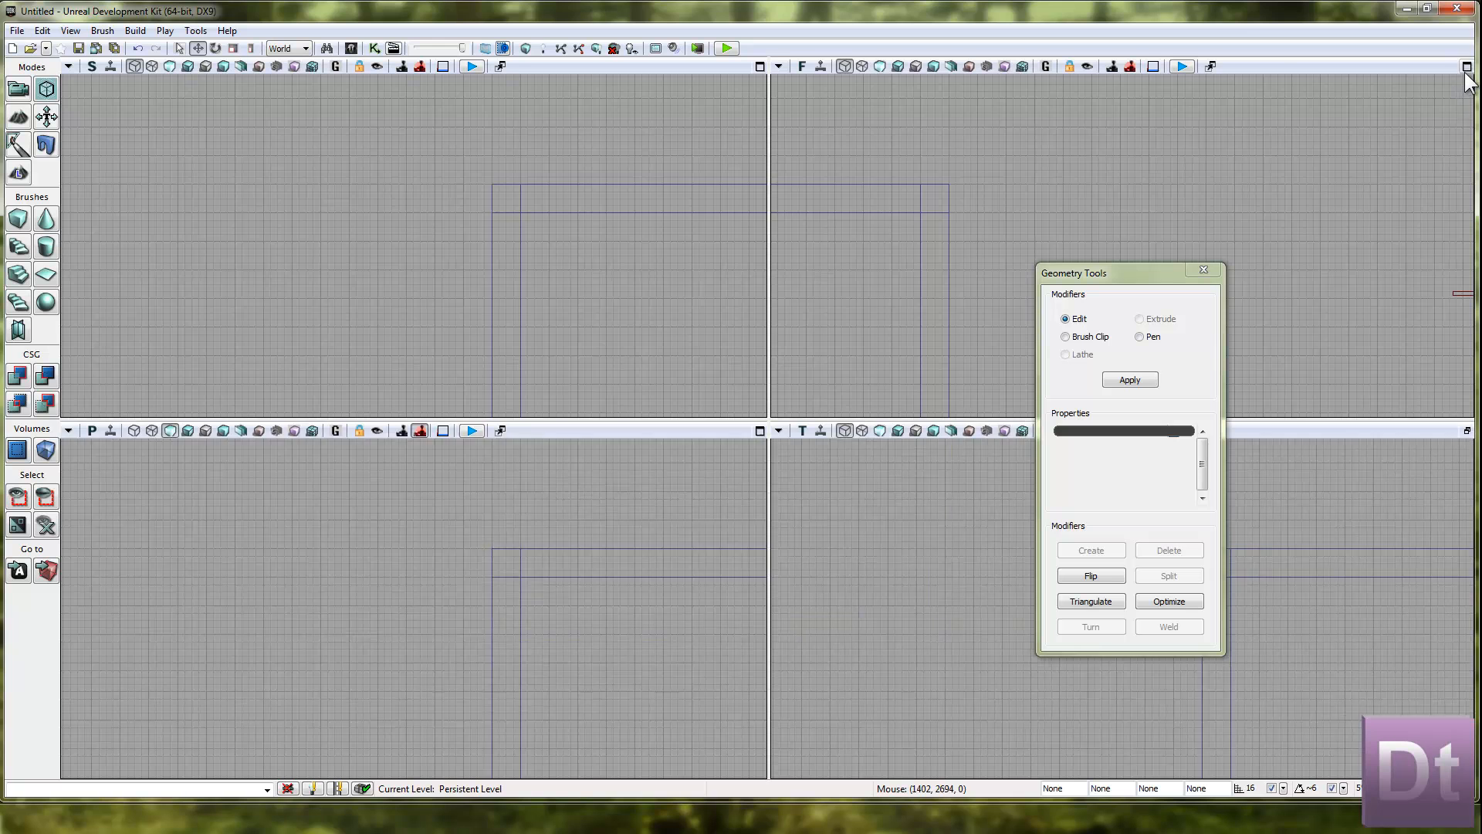
{"action": "left_click", "coordinate": [528, 52]}
{"action": "left_click", "coordinate": [1099, 367]}
{"action": "right_click_drag", "start_coordinate": [638, 682], "coordinate": [536, 718]}
{"action": "key", "text": "w"}
{"action": "key", "text": "s"}
Select the narrow border surfaces around the roof's top face and examine them from several sides.
{"action": "left_click", "coordinate": [439, 697]}
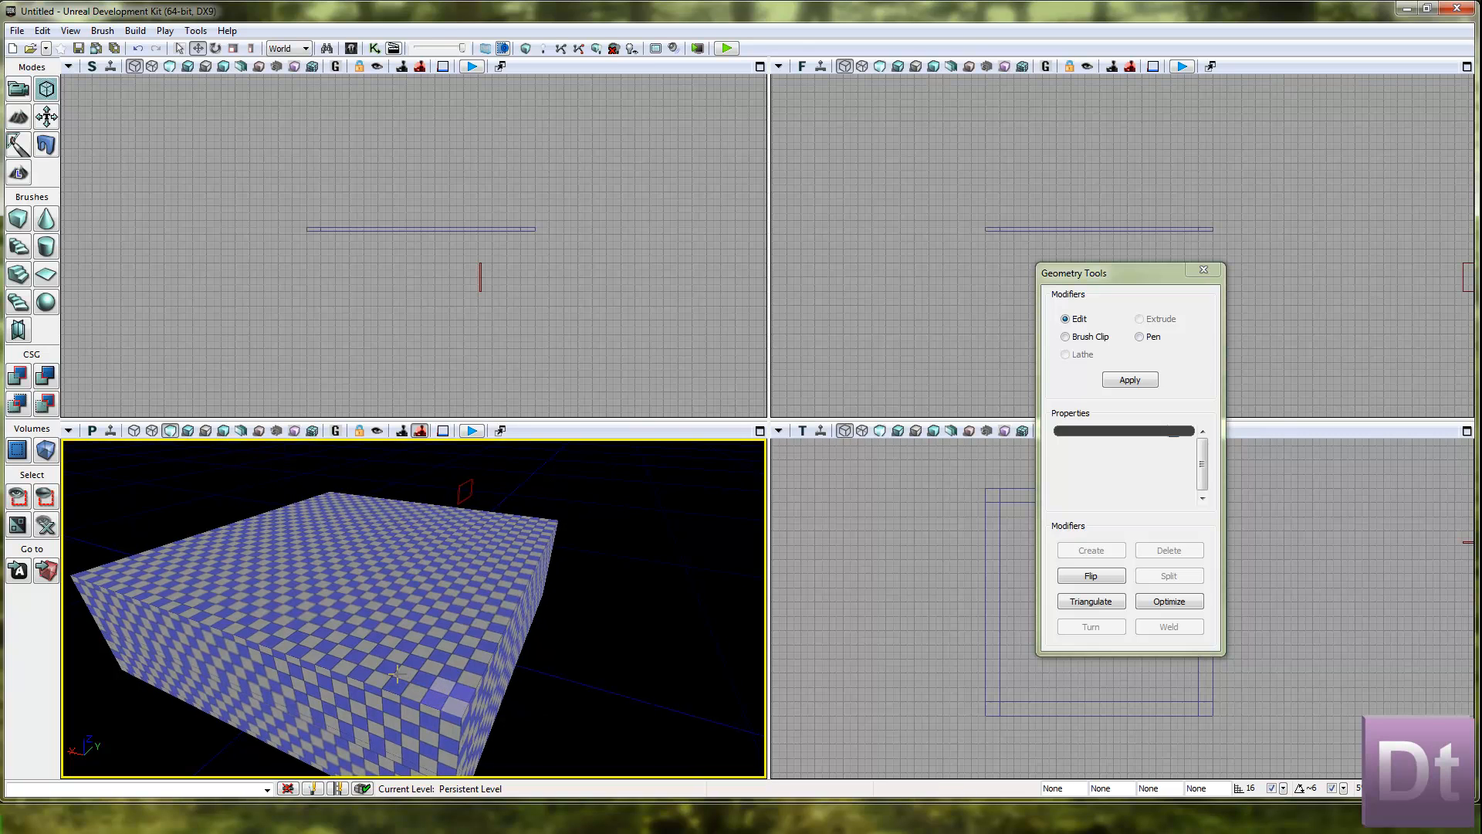
{"action": "right_click_drag", "start_coordinate": [397, 674], "coordinate": [411, 671]}
{"action": "left_click", "coordinate": [477, 653]}
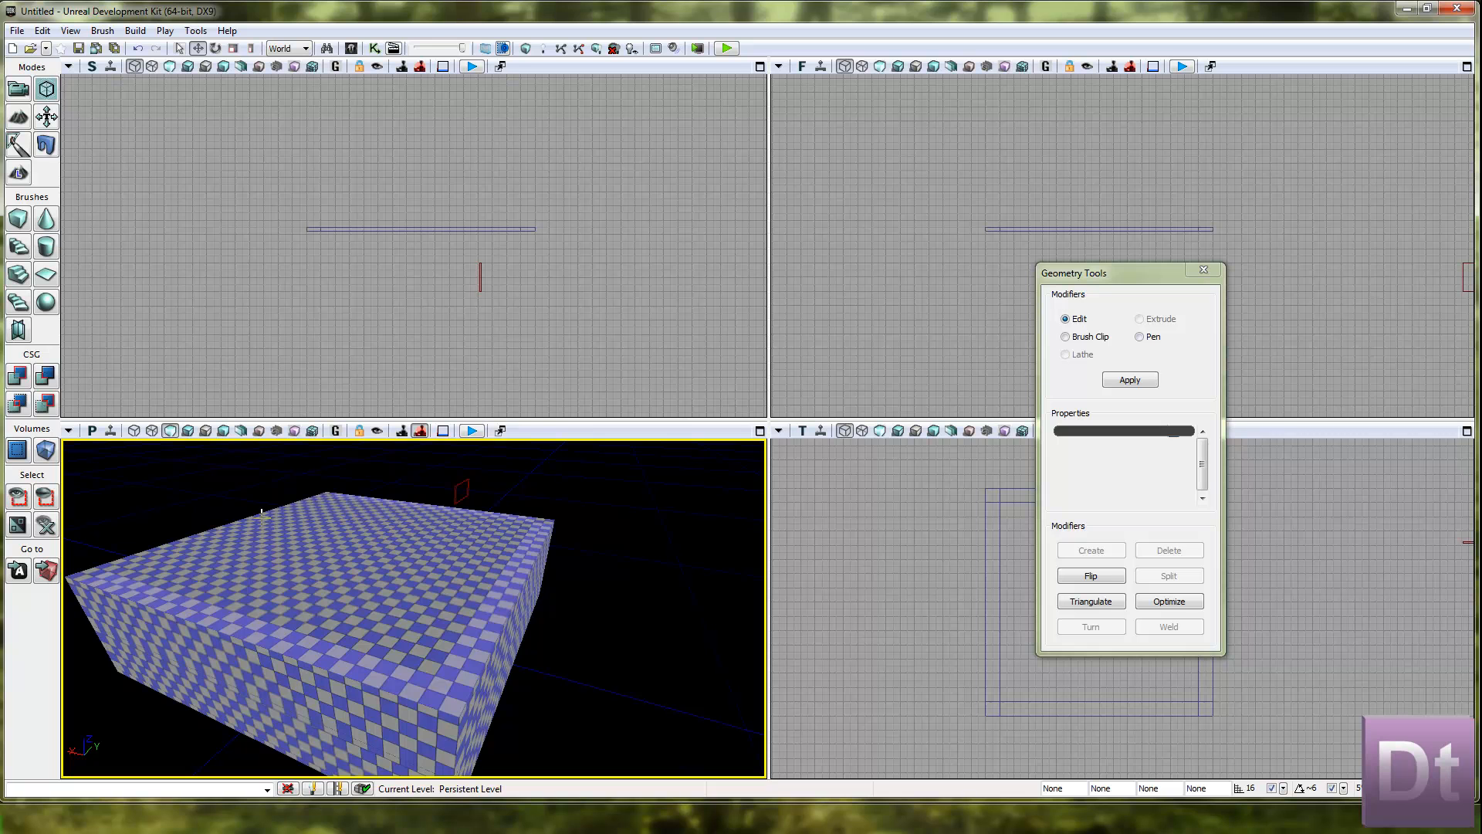
{"action": "right_click_drag", "start_coordinate": [275, 571], "coordinate": [638, 573]}
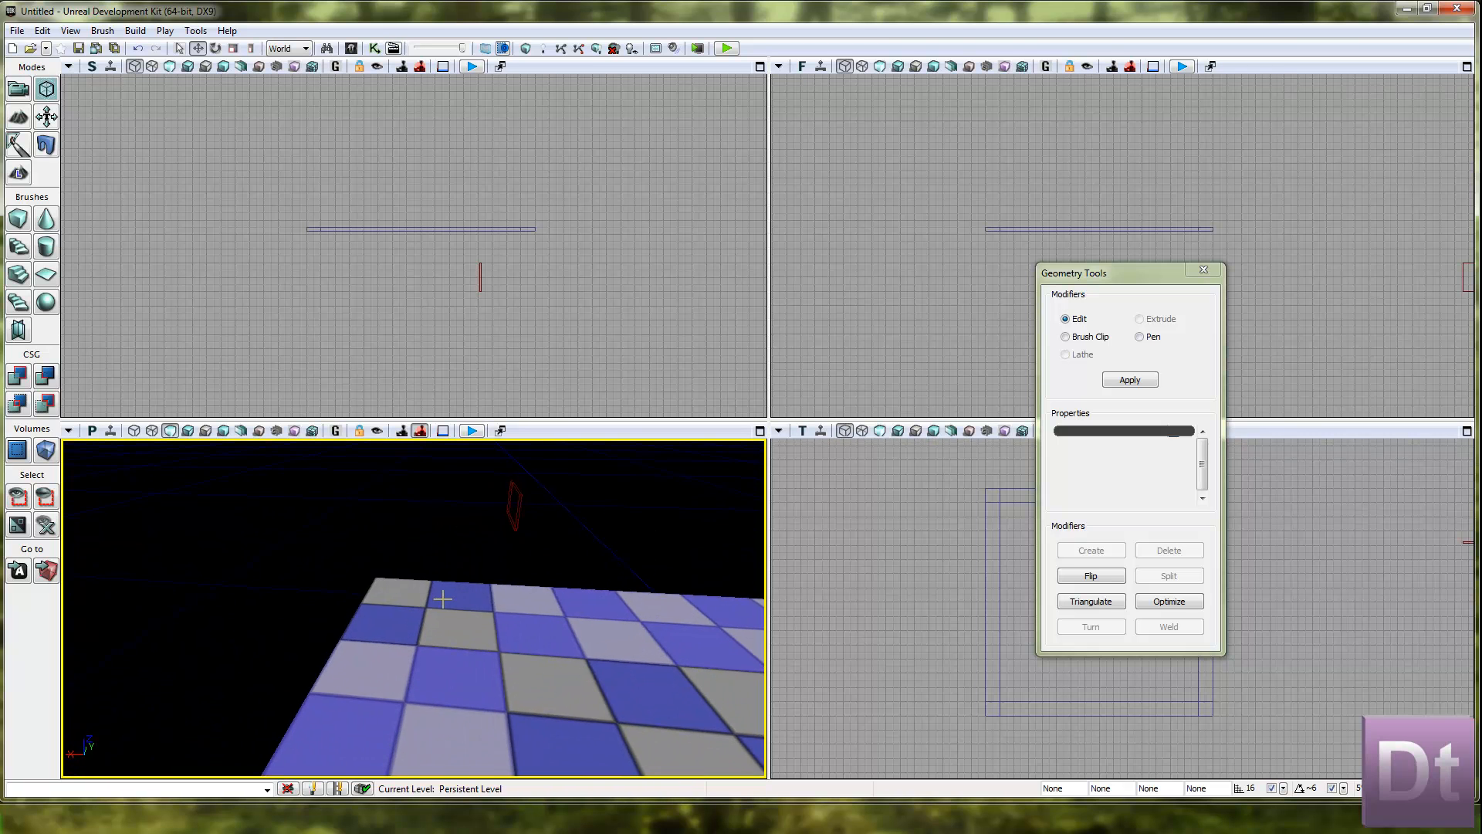
{"action": "right_click_drag", "start_coordinate": [443, 615], "coordinate": [772, 434]}
{"action": "right_click_drag", "start_coordinate": [767, 438], "coordinate": [738, 577]}
{"action": "right_click_drag", "start_coordinate": [448, 594], "coordinate": [763, 608]}
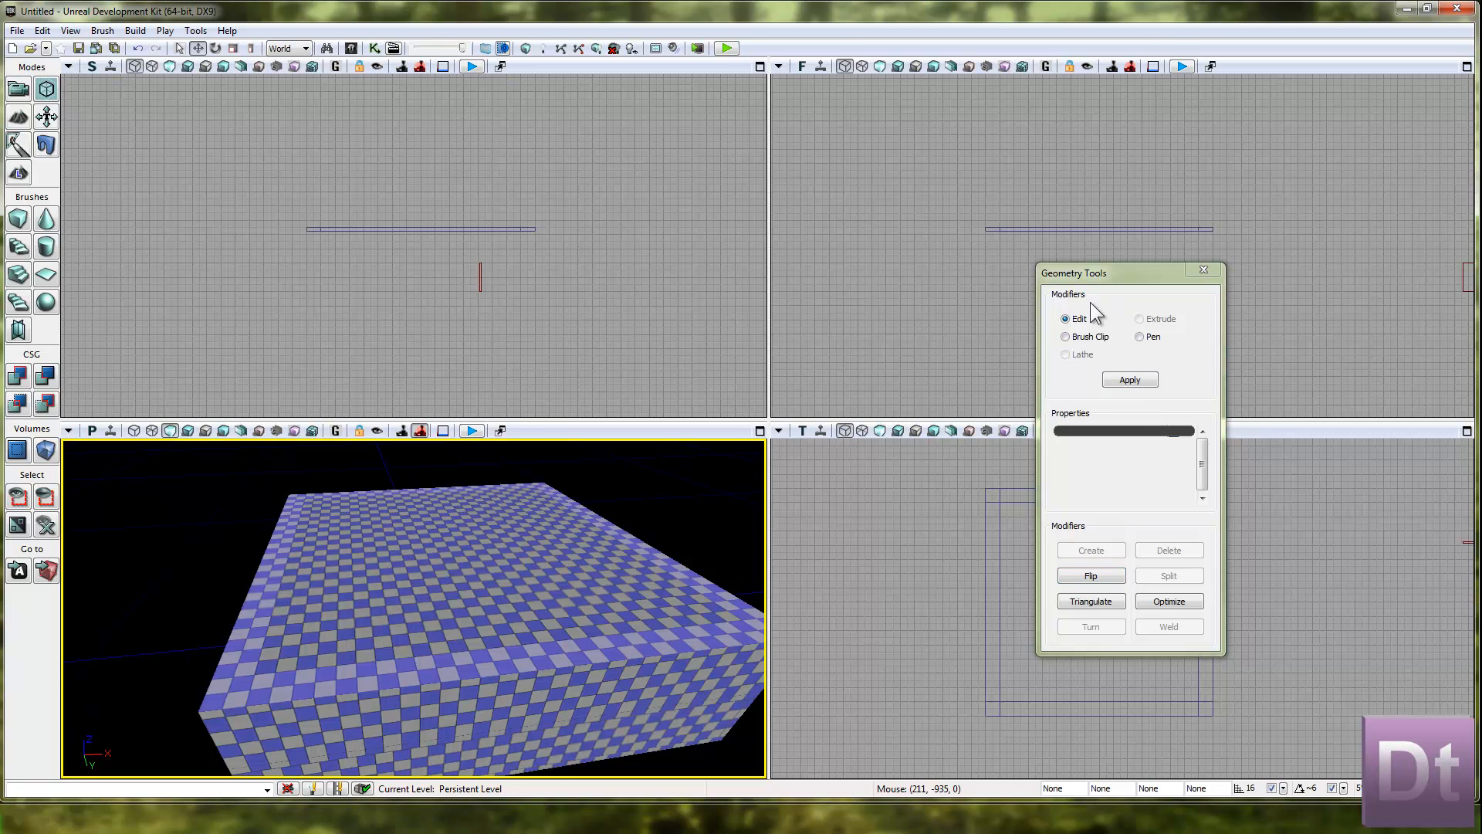
Move the Geometry Tools window clear of the top view, keep the Edit modifier active and select the roof slab brush.
{"action": "left_click_drag", "start_coordinate": [1119, 283], "coordinate": [860, 295]}
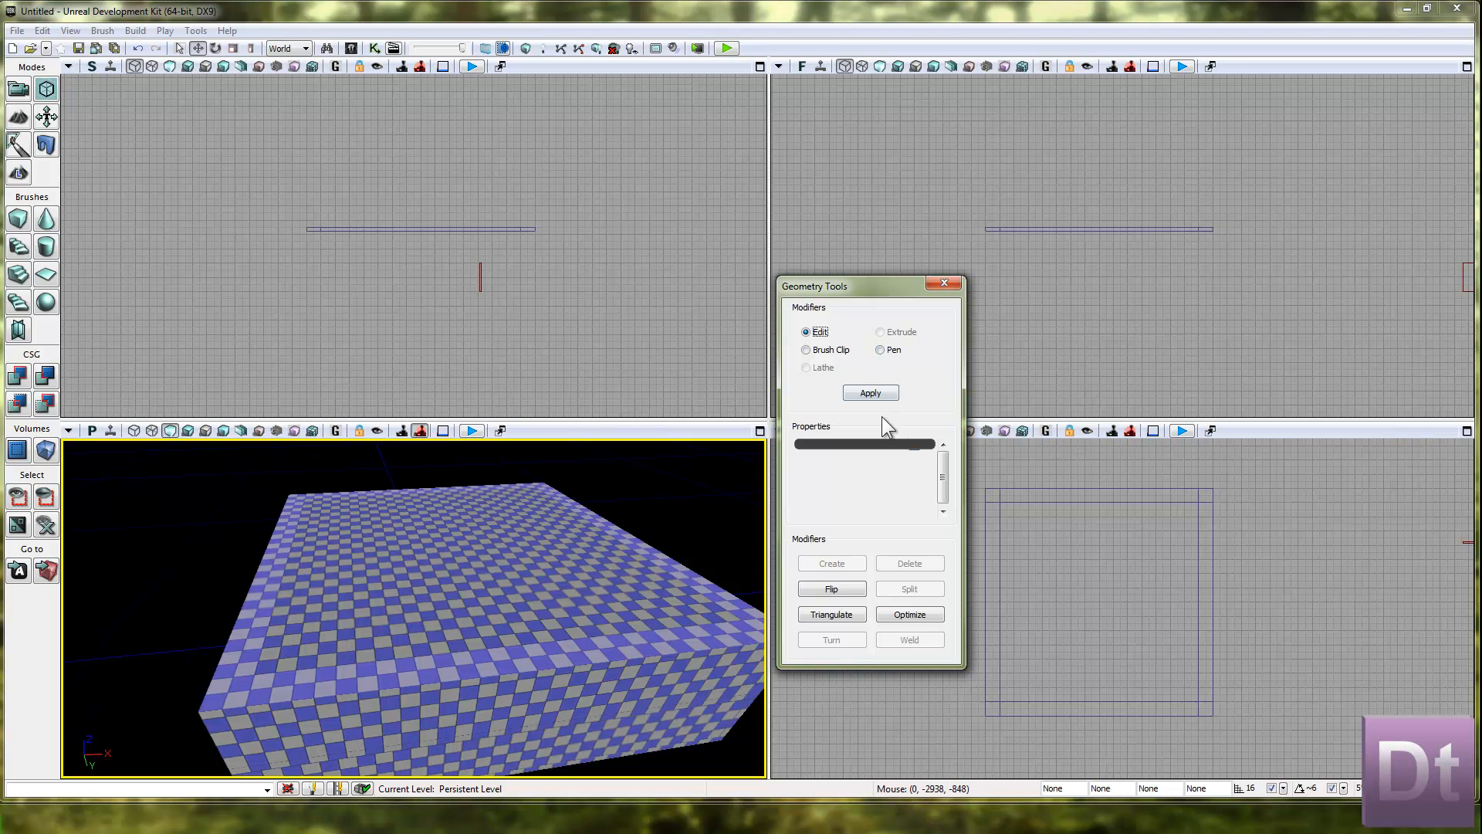
{"action": "left_click", "coordinate": [896, 349]}
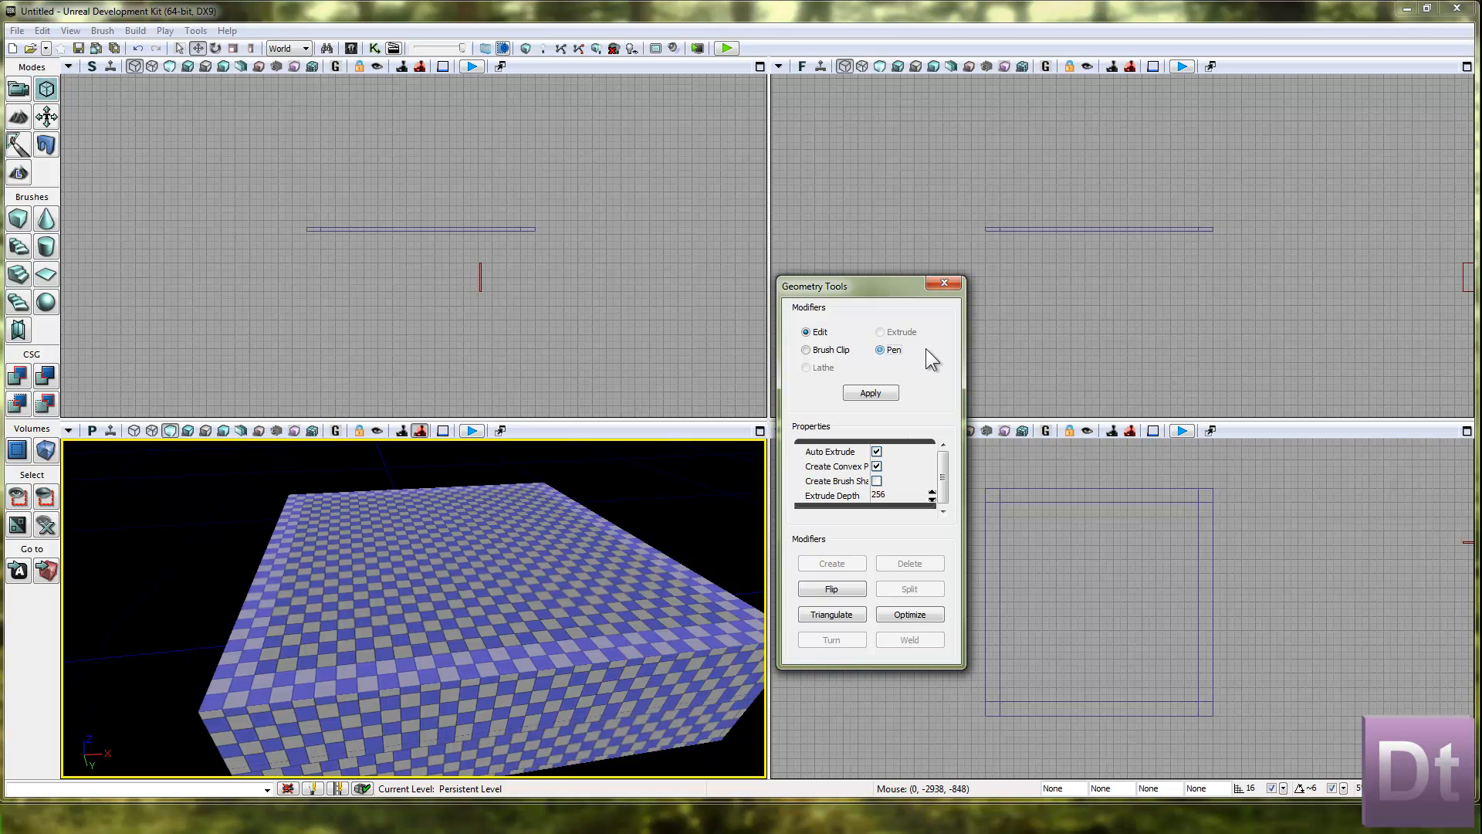
{"action": "left_click", "coordinate": [833, 334]}
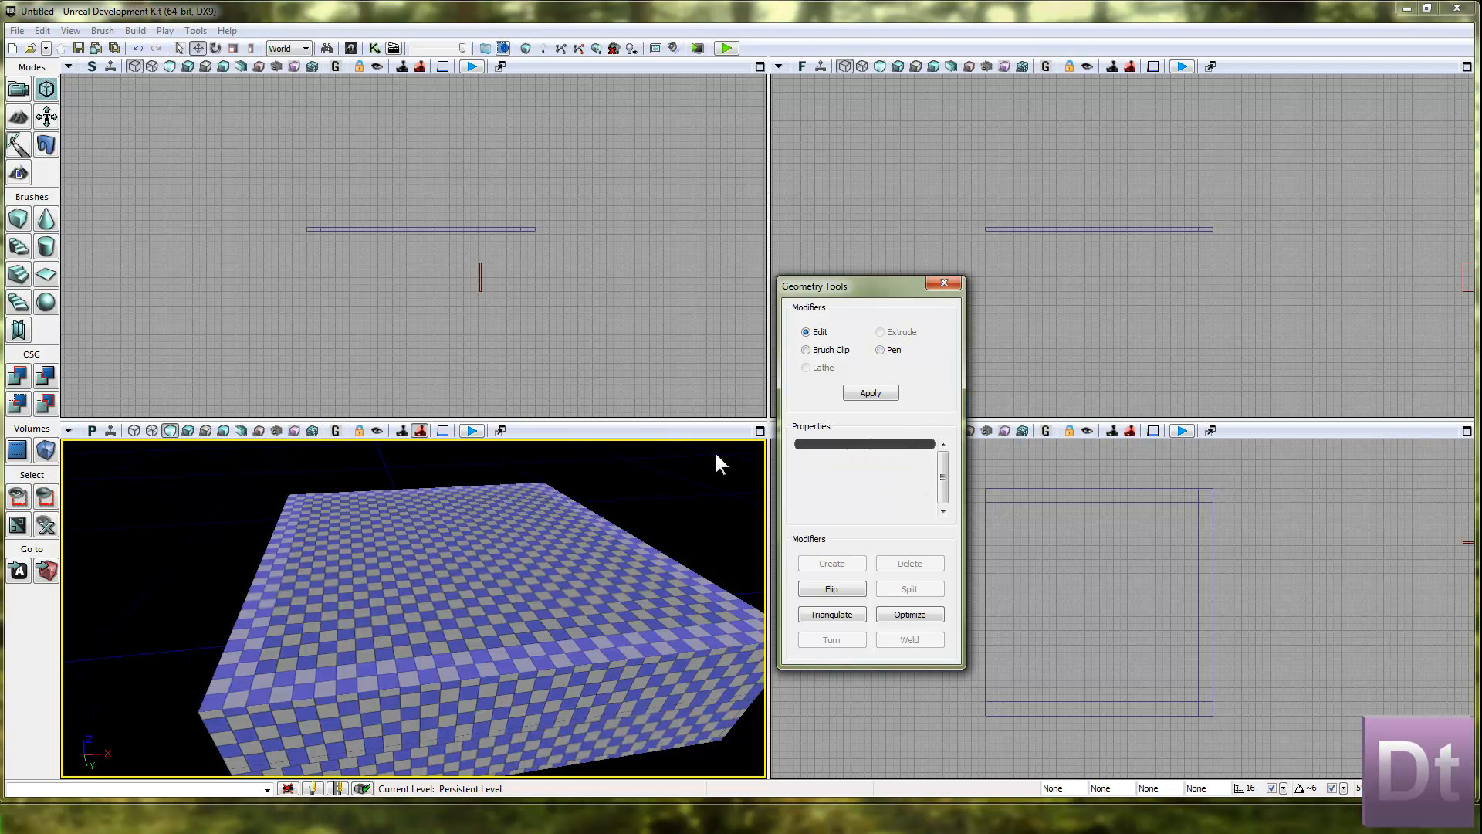
{"action": "left_click", "coordinate": [1210, 556]}
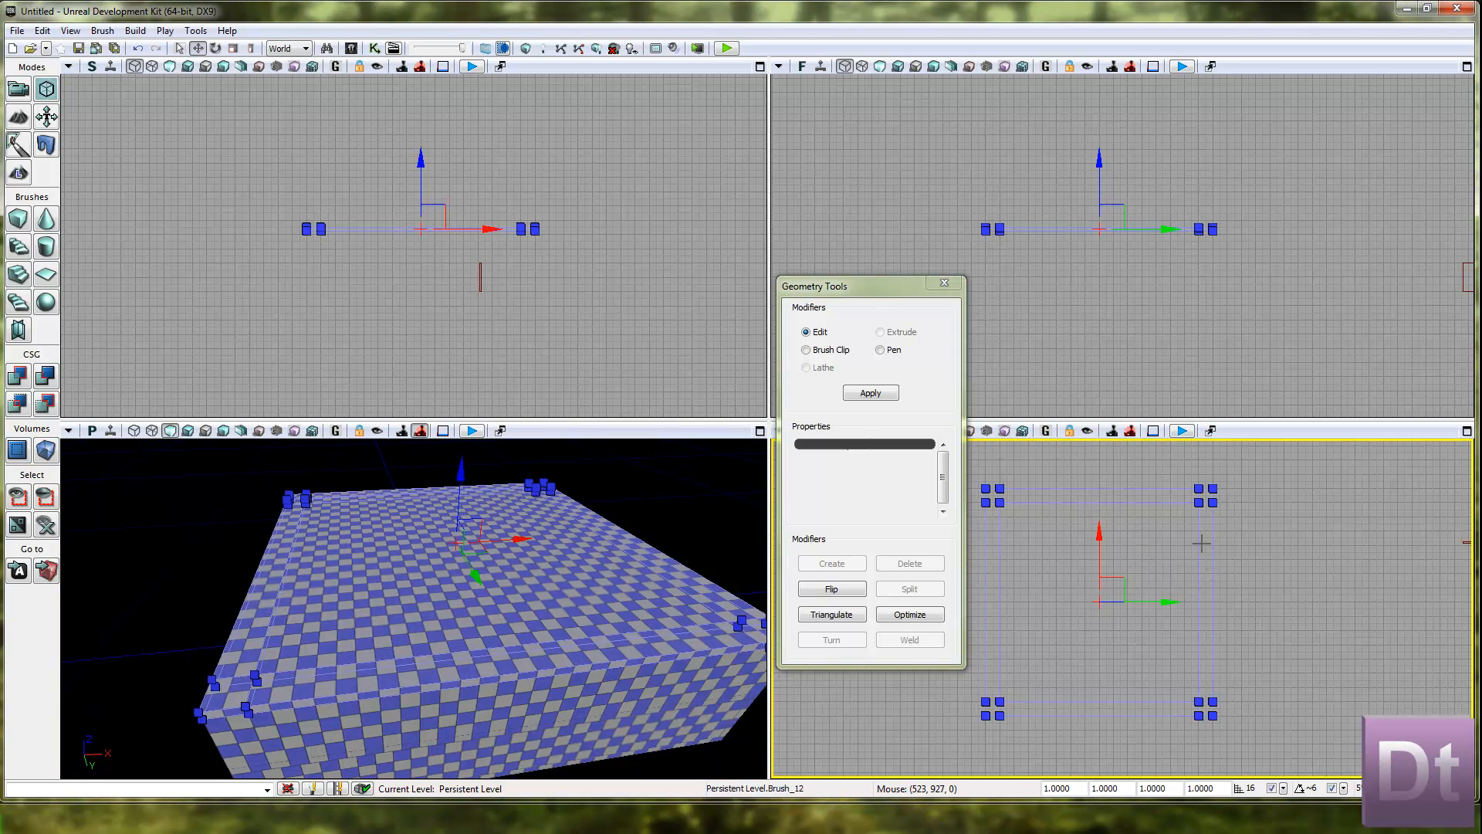
Select the narrow border surfaces along the edges of the roof's top face, leaving the large centre surface out of the selection.
{"action": "left_click", "coordinate": [1201, 543]}
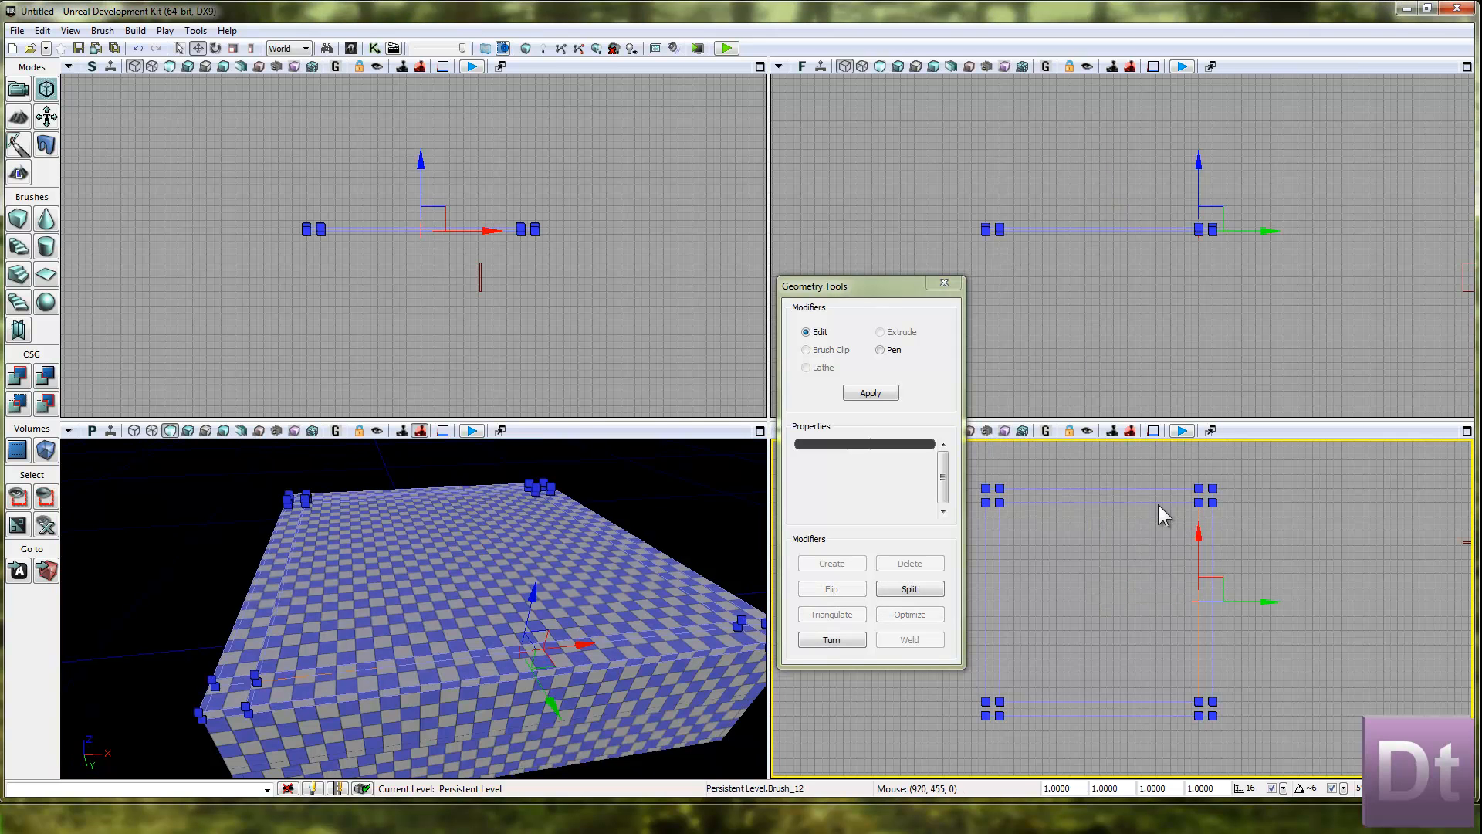
{"action": "left_click", "coordinate": [645, 635]}
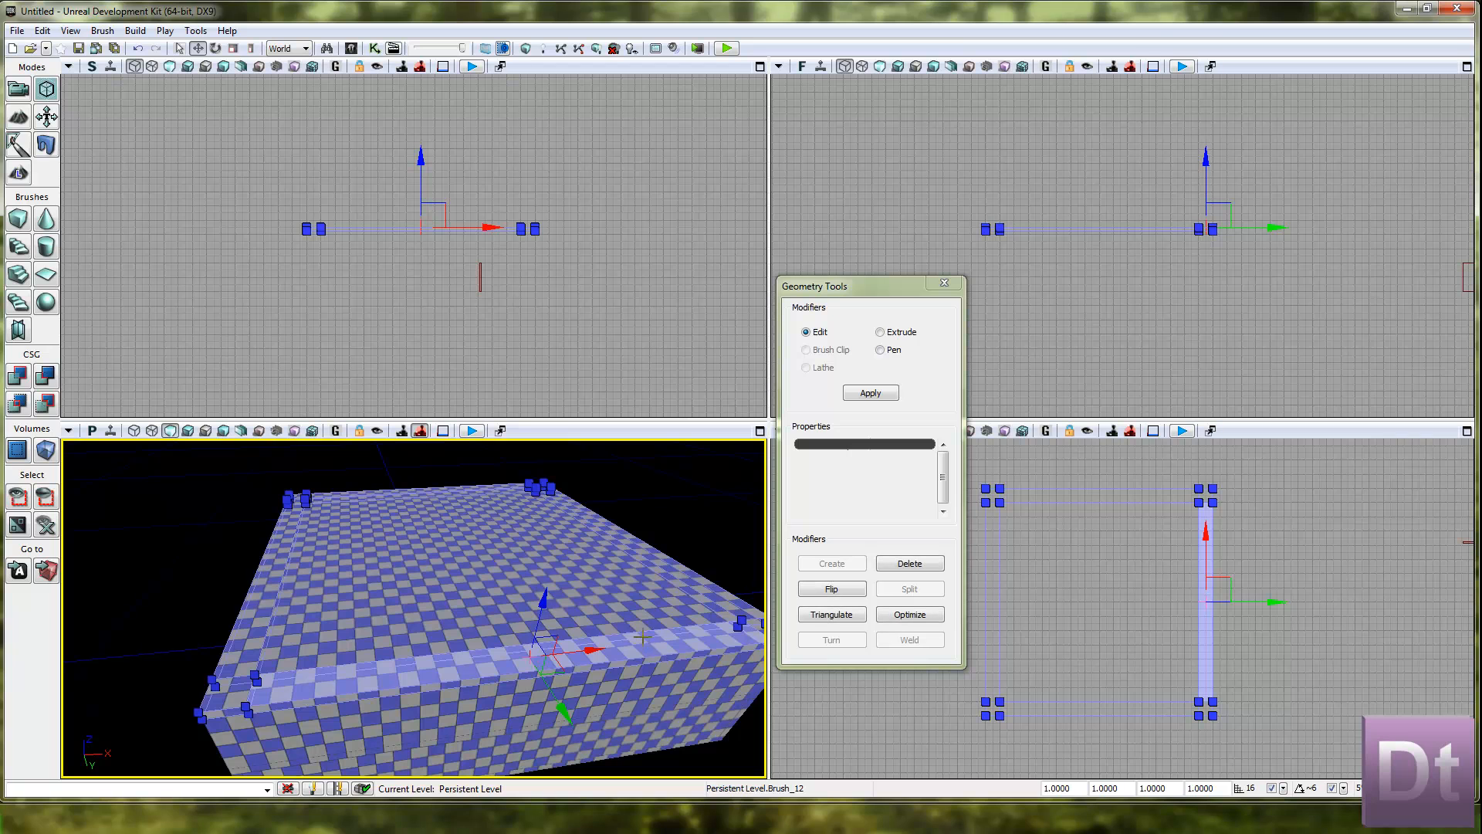
{"action": "left_click", "coordinate": [232, 691]}
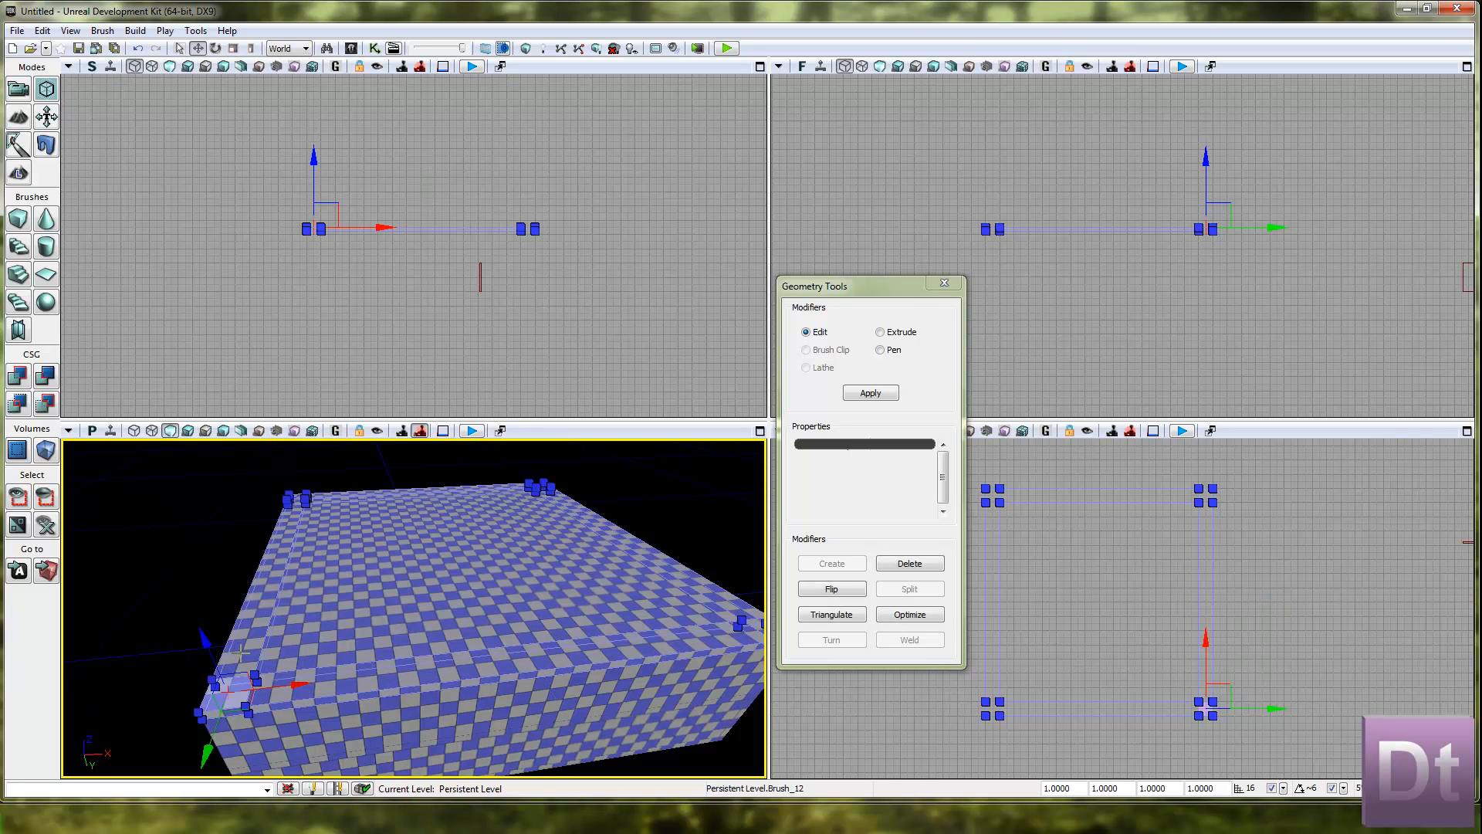
{"action": "left_click", "coordinate": [235, 698], "text": "ctrl"}
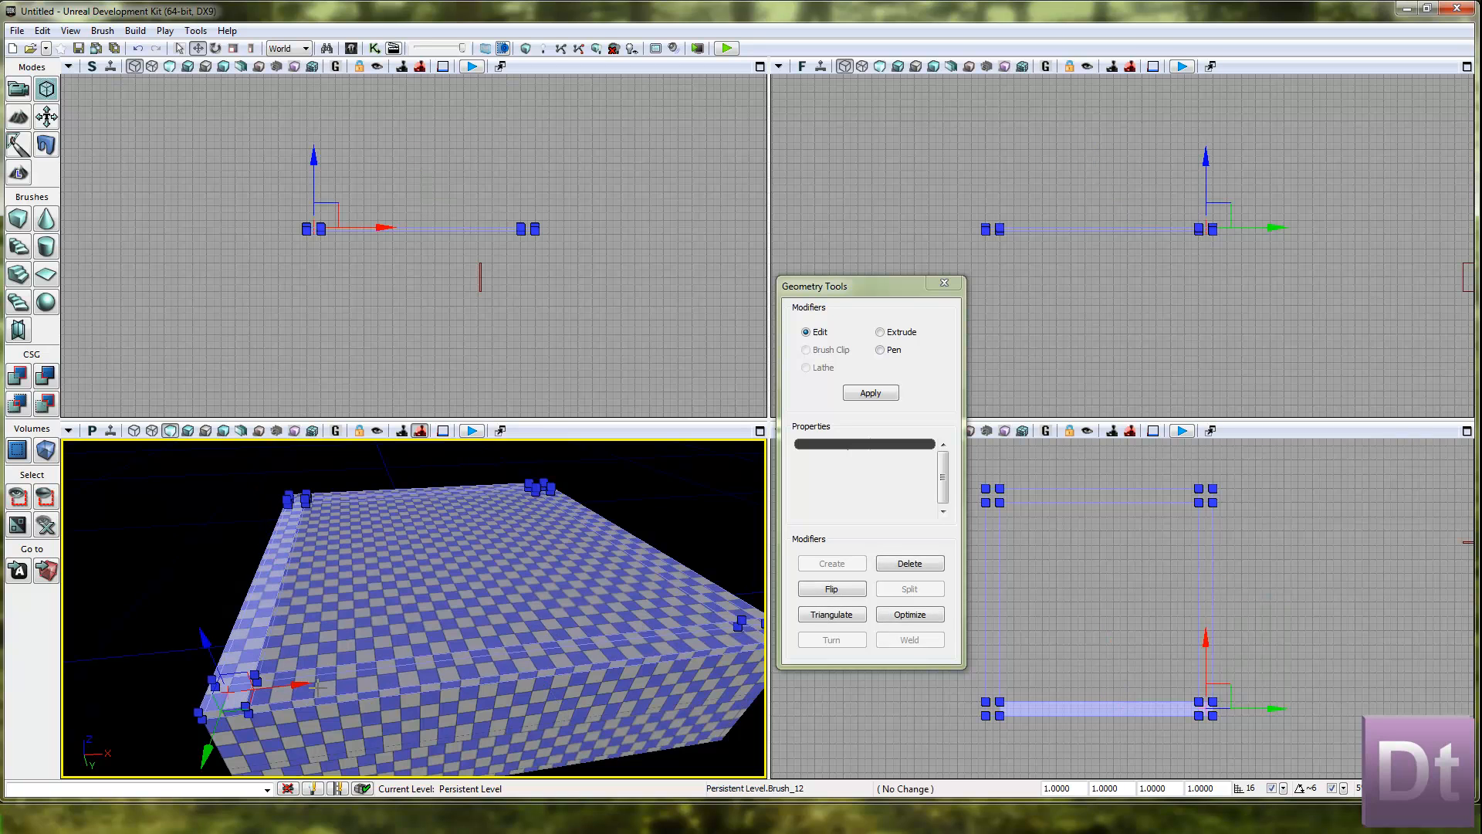
{"action": "left_click", "coordinate": [297, 684], "text": "ctrl"}
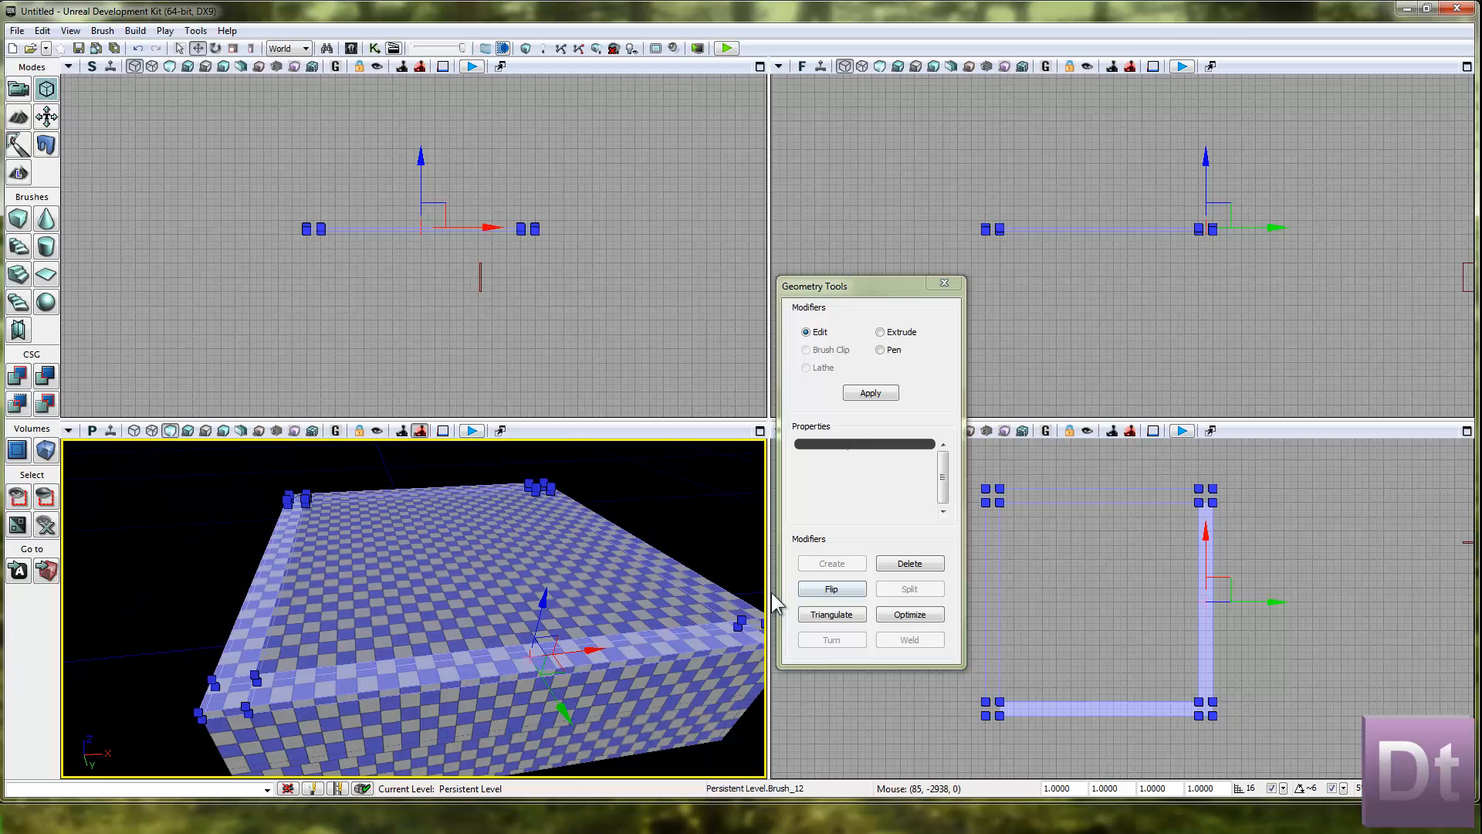
{"action": "left_click", "coordinate": [735, 616], "text": "ctrl"}
{"action": "left_click", "coordinate": [445, 492], "text": "ctrl"}
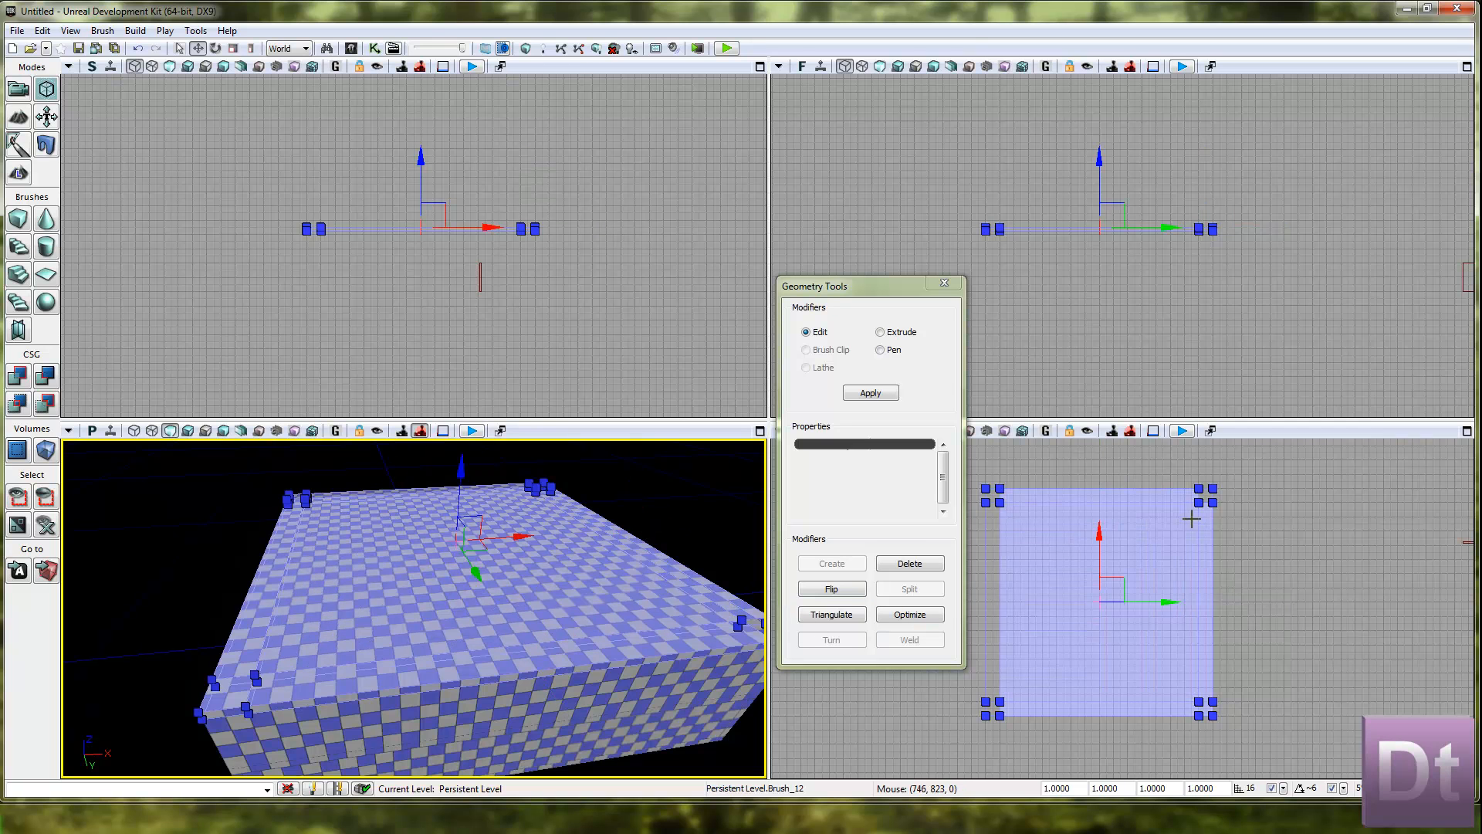
{"action": "left_click", "coordinate": [1148, 569], "text": "ctrl"}
{"action": "left_click", "coordinate": [1213, 490]}
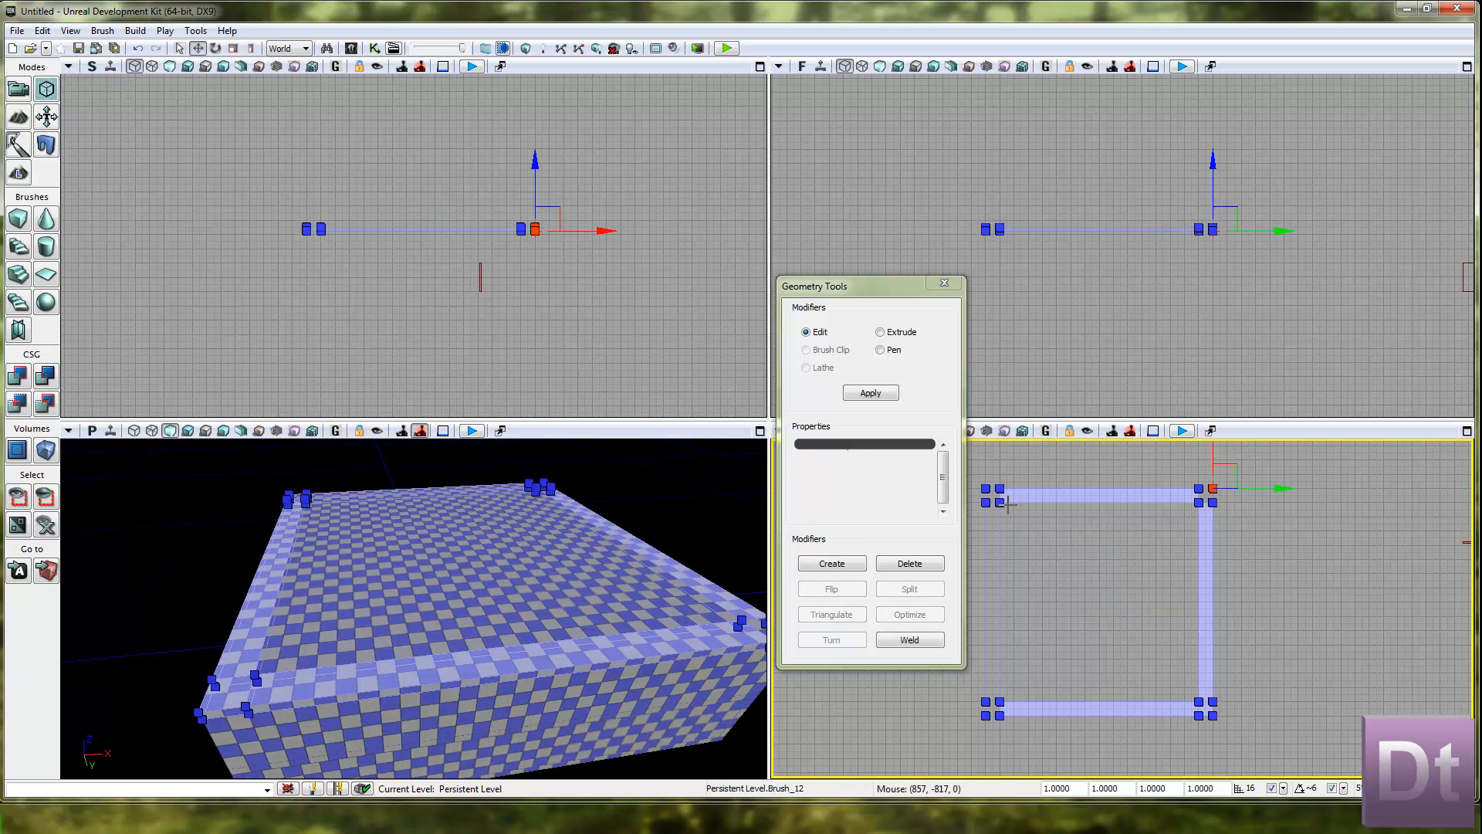
Complete the border selection at the roof's far edge and corners, without any single vertex selected.
{"action": "scroll", "coordinate": [1221, 504], "scroll_direction": "up", "scroll_amount": 2}
{"action": "scroll", "coordinate": [1221, 503], "scroll_direction": "up", "scroll_amount": 3}
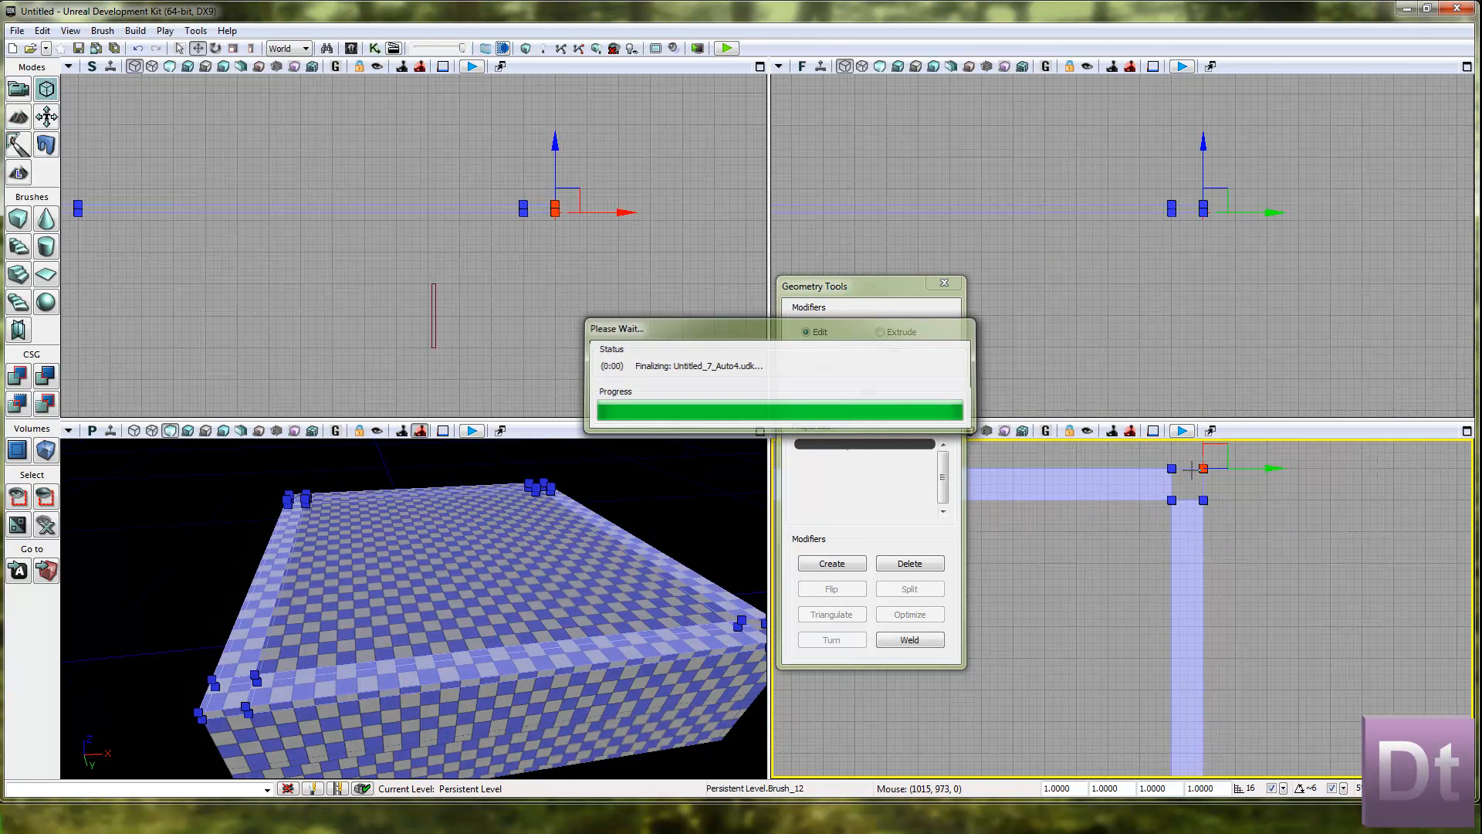
{"action": "left_click", "coordinate": [1203, 470], "text": "ctrl"}
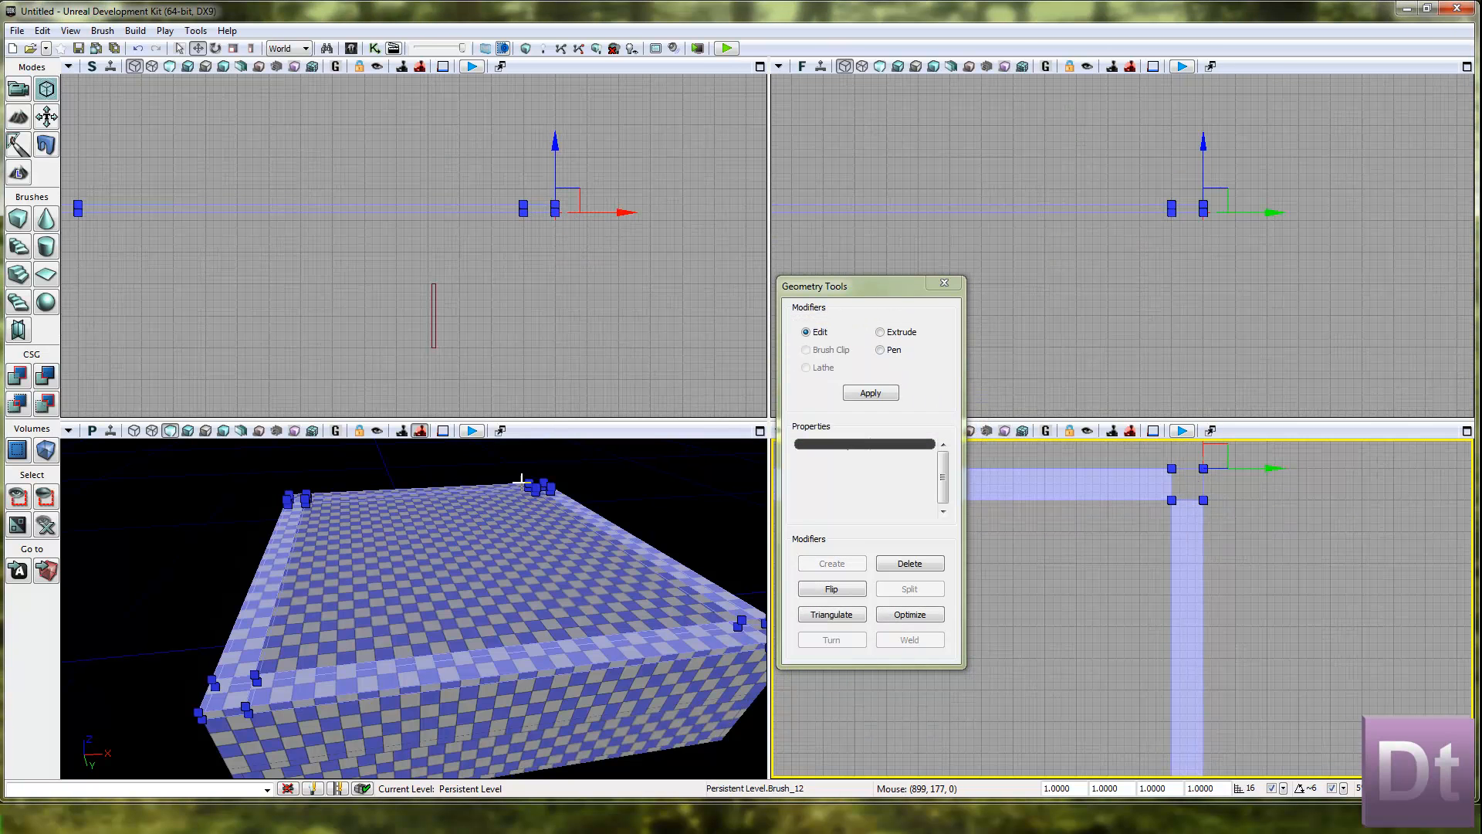
{"action": "left_click", "coordinate": [368, 494]}
{"action": "left_click", "coordinate": [371, 498], "text": "ctrl"}
{"action": "left_click", "coordinate": [387, 495], "text": "ctrl"}
{"action": "mouse_move", "coordinate": [417, 565]}
{"action": "right_mouse_down"}
{"action": "mouse_move", "coordinate": [371, 510]}
{"action": "mouse_move", "coordinate": [318, 559]}
{"action": "mouse_move", "coordinate": [221, 709]}
{"action": "mouse_move", "coordinate": [649, 443]}
{"action": "mouse_move", "coordinate": [556, 438]}
{"action": "mouse_move", "coordinate": [421, 582]}
{"action": "mouse_move", "coordinate": [369, 770]}
{"action": "mouse_move", "coordinate": [788, 586]}
{"action": "mouse_move", "coordinate": [764, 572]}
{"action": "mouse_move", "coordinate": [688, 752]}
{"action": "mouse_move", "coordinate": [241, 698]}
{"action": "mouse_move", "coordinate": [400, 754]}
{"action": "right_mouse_up"}
{"action": "left_click", "coordinate": [395, 734], "text": "ctrl"}
{"action": "left_click", "coordinate": [473, 669], "text": "ctrl"}
{"action": "right_click_drag", "start_coordinate": [472, 669], "coordinate": [762, 618]}
Extrude the selected border surfaces with a length of 16 and 1 segment.
{"action": "left_click", "coordinate": [880, 332]}
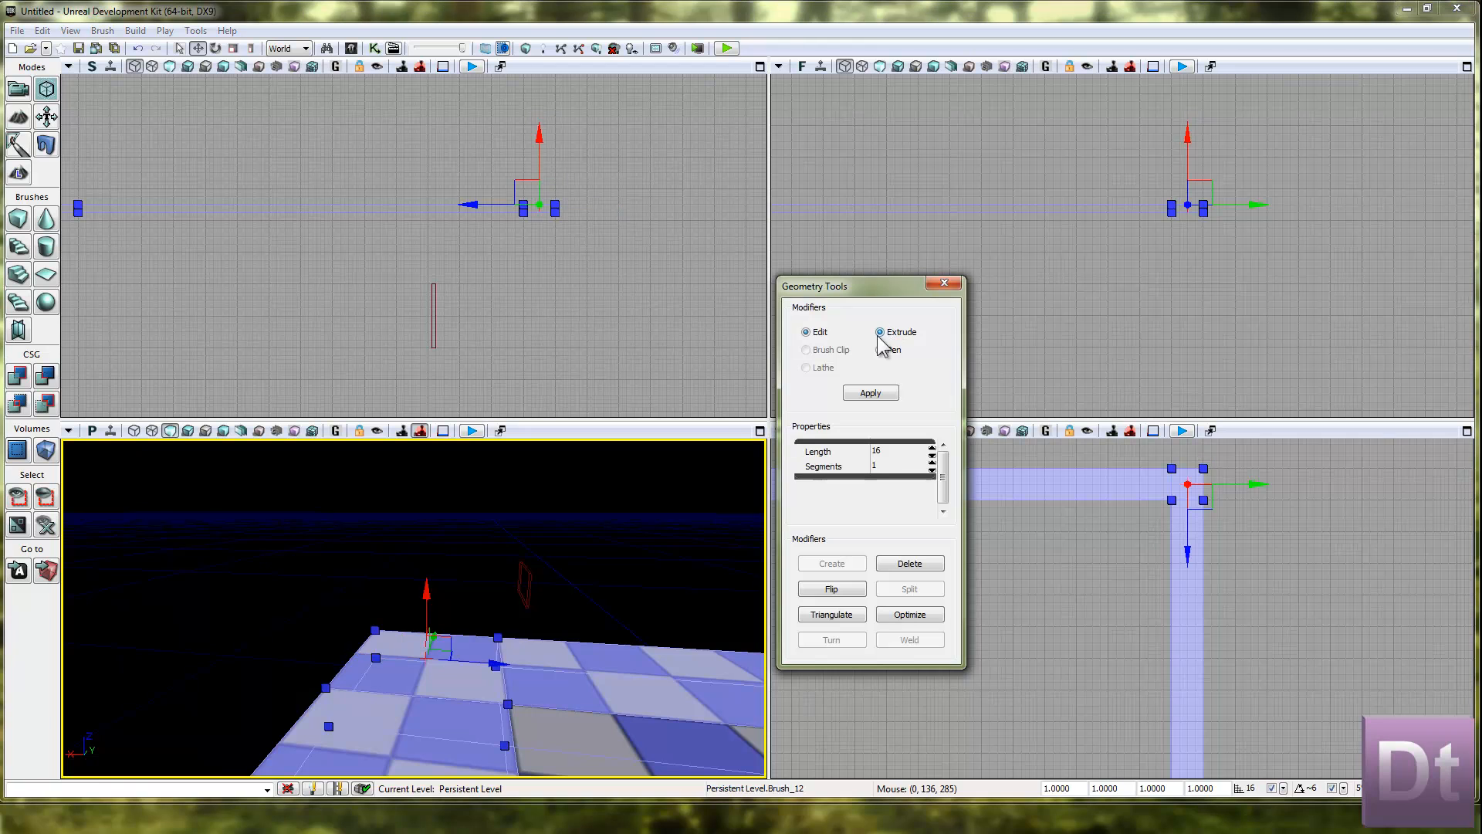
{"action": "left_click", "coordinate": [857, 452]}
{"action": "left_click", "coordinate": [882, 394]}
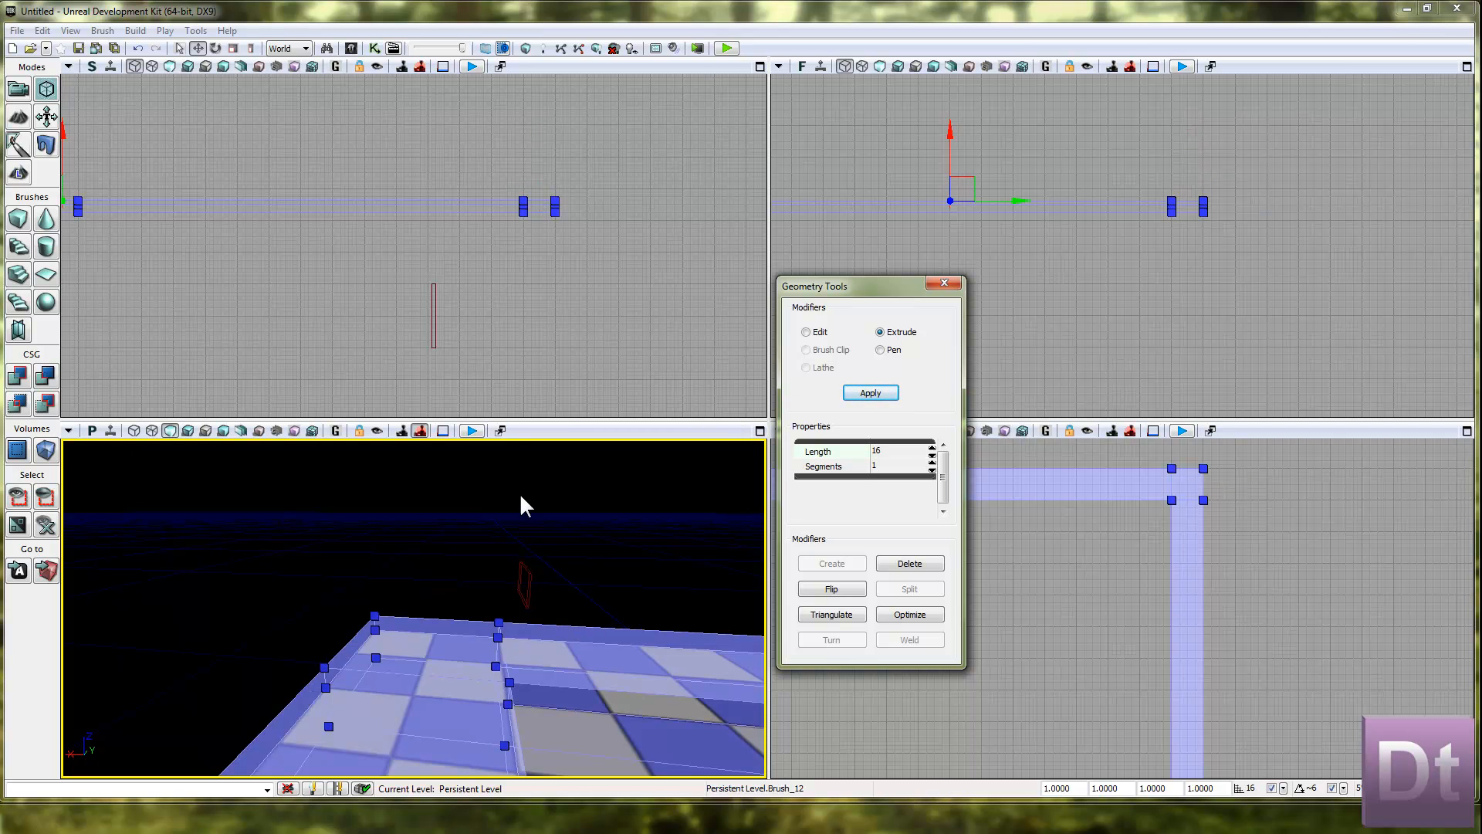
Select all the uppermost vertices of the extruded roof border and raise them to make the border wall taller.
{"action": "scroll", "coordinate": [572, 351], "scroll_direction": "up", "scroll_amount": 5}
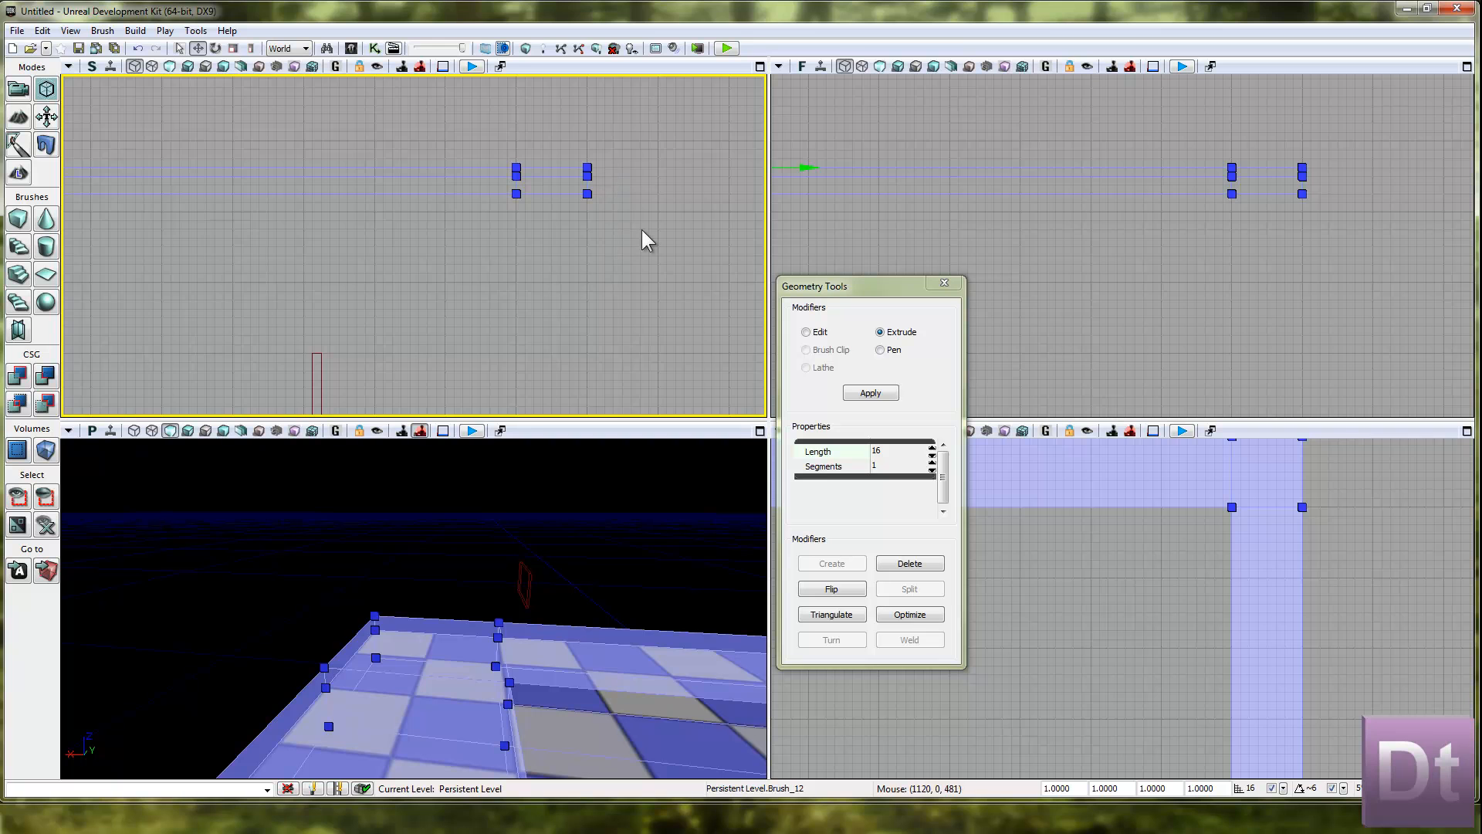
{"action": "left_click_drag", "start_coordinate": [642, 230], "coordinate": [700, 394]}
{"action": "mouse_move", "coordinate": [668, 328]}
{"action": "left_mouse_down"}
{"action": "mouse_move", "coordinate": [101, 322]}
{"action": "mouse_move", "coordinate": [54, 302]}
{"action": "left_mouse_up"}
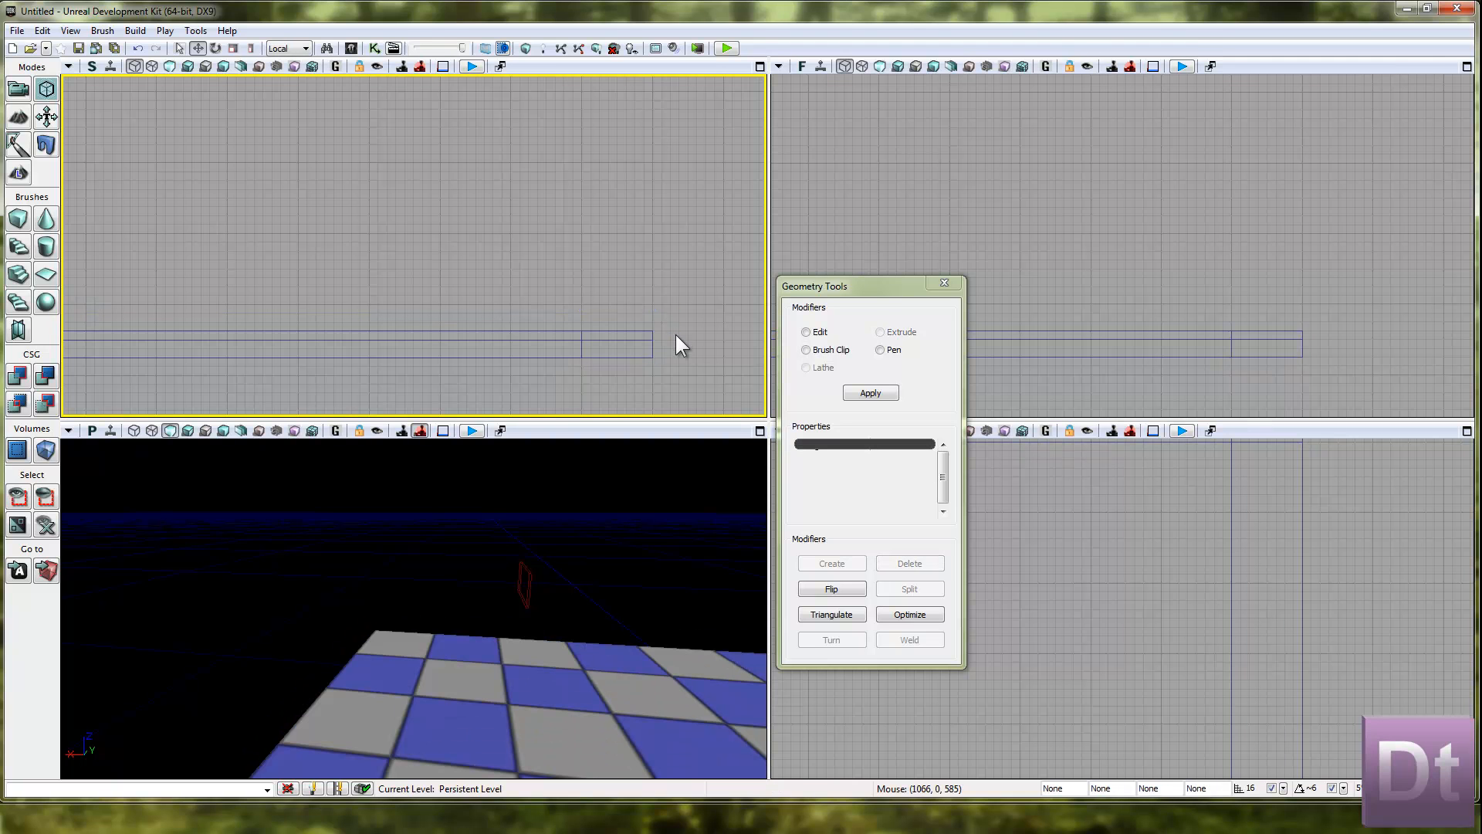
{"action": "left_click", "coordinate": [658, 332]}
{"action": "mouse_move", "coordinate": [662, 335]}
{"action": "left_mouse_down", "text": "ctrl+alt"}
{"action": "mouse_move", "coordinate": [87, 274]}
{"action": "mouse_move", "coordinate": [58, 137]}
{"action": "left_mouse_up", "text": "ctrl+alt"}
{"action": "mouse_move", "coordinate": [752, 189]}
{"action": "right_mouse_down"}
{"action": "mouse_move", "coordinate": [773, 195]}
{"action": "mouse_move", "coordinate": [761, 204]}
{"action": "mouse_move", "coordinate": [743, 173]}
{"action": "right_mouse_up"}
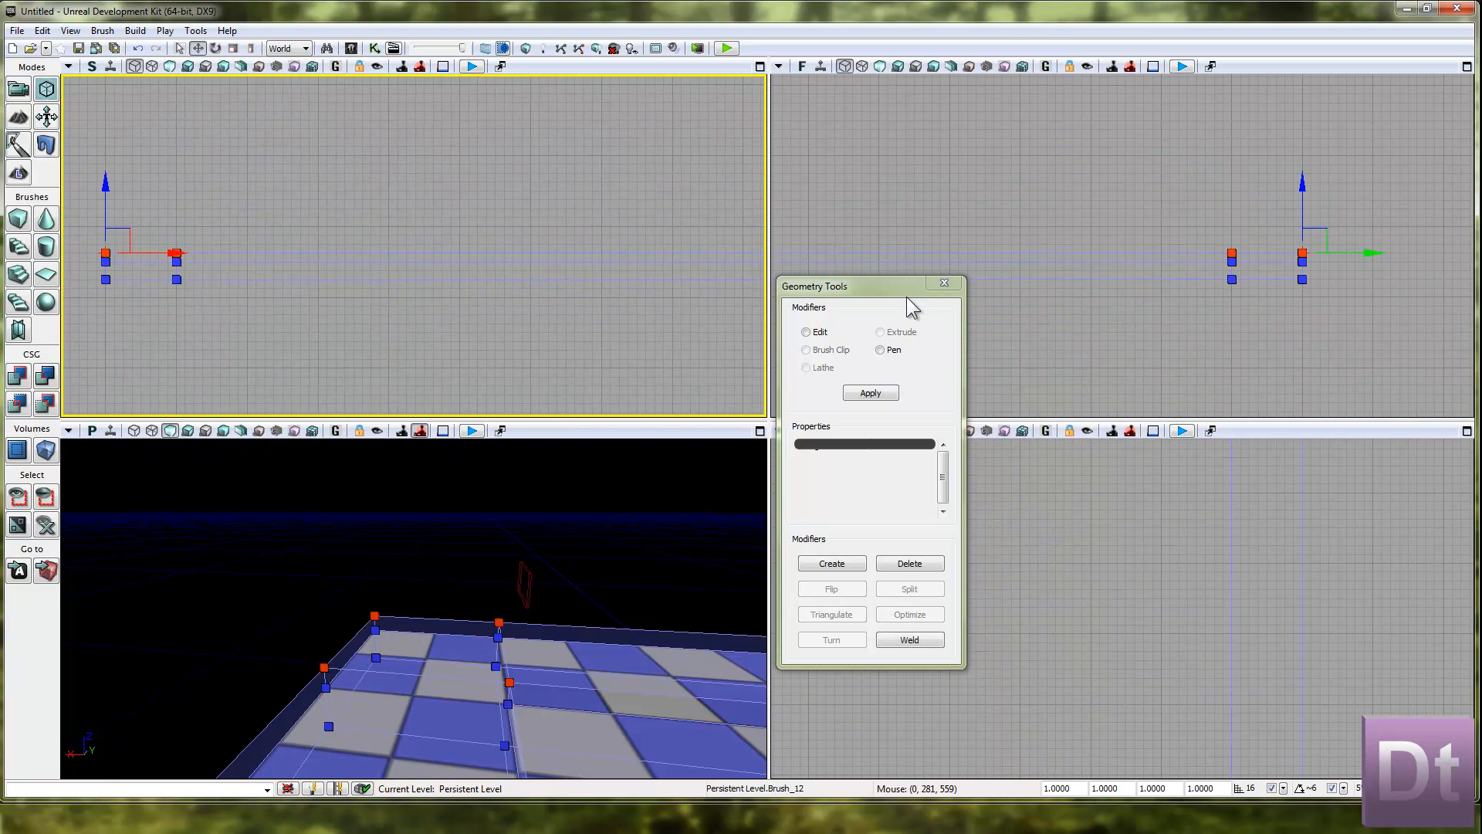
{"action": "right_click_drag", "start_coordinate": [1308, 194], "coordinate": [1275, 186]}
{"action": "left_click_drag", "start_coordinate": [1271, 178], "coordinate": [1272, 152]}
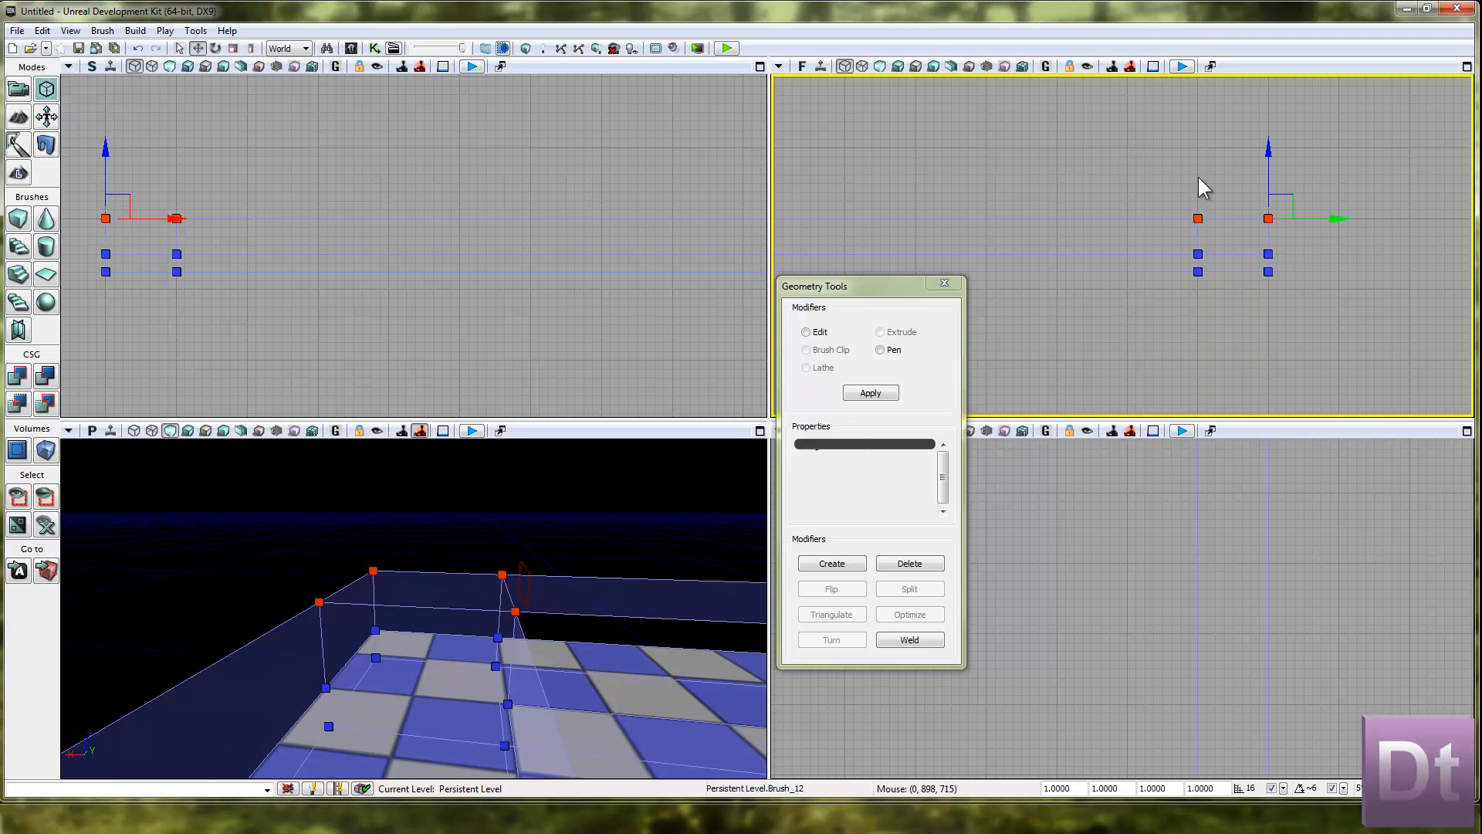
Deselect the roof brush, rebuild the geometry for visible levels and examine the raised roof border from close up and from a distance.
{"action": "left_click", "coordinate": [976, 136]}
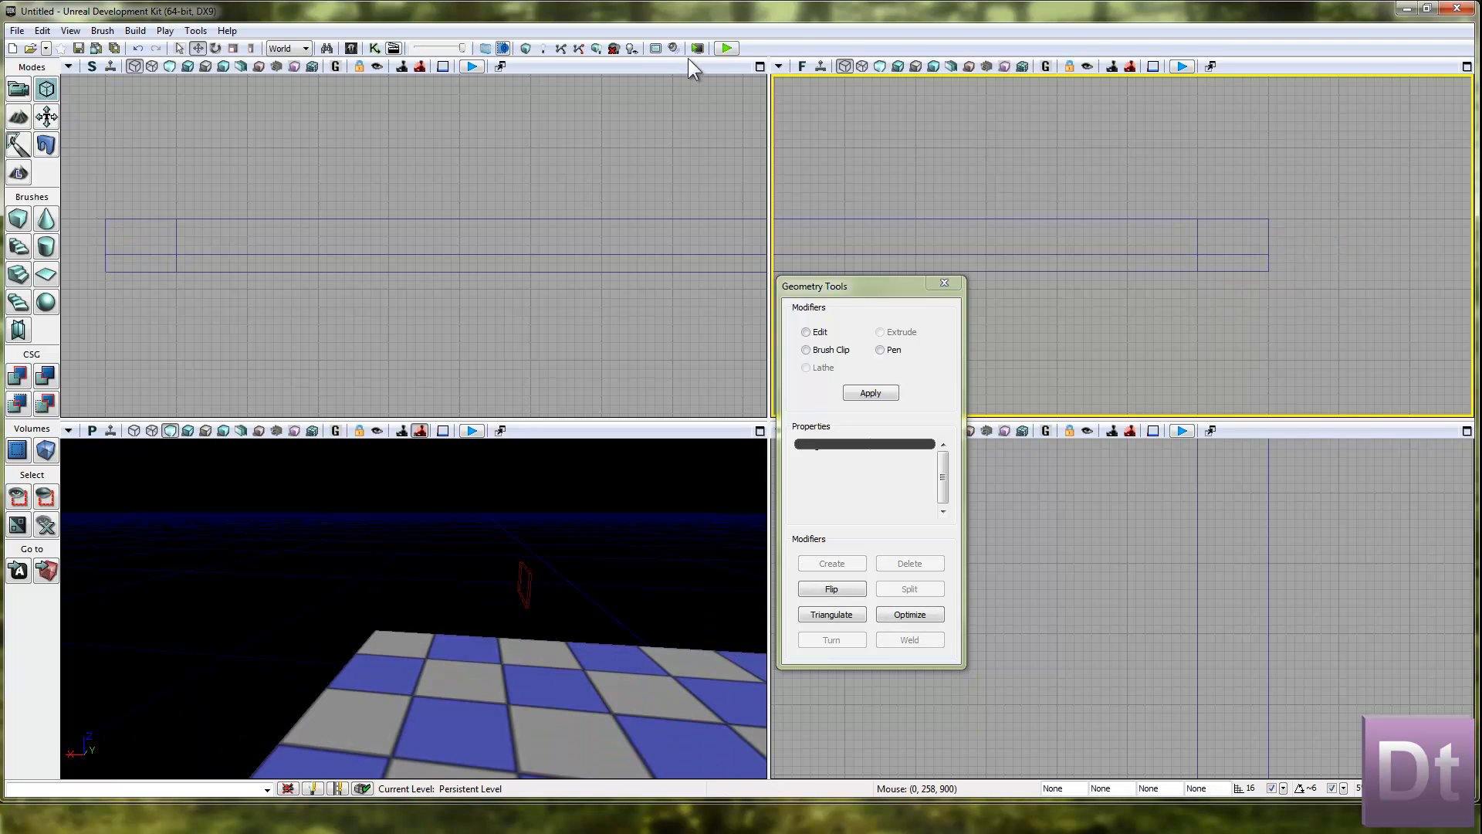
{"action": "left_click", "coordinate": [524, 47]}
{"action": "right_click_drag", "start_coordinate": [400, 475], "coordinate": [367, 783]}
{"action": "left_click", "coordinate": [387, 728]}
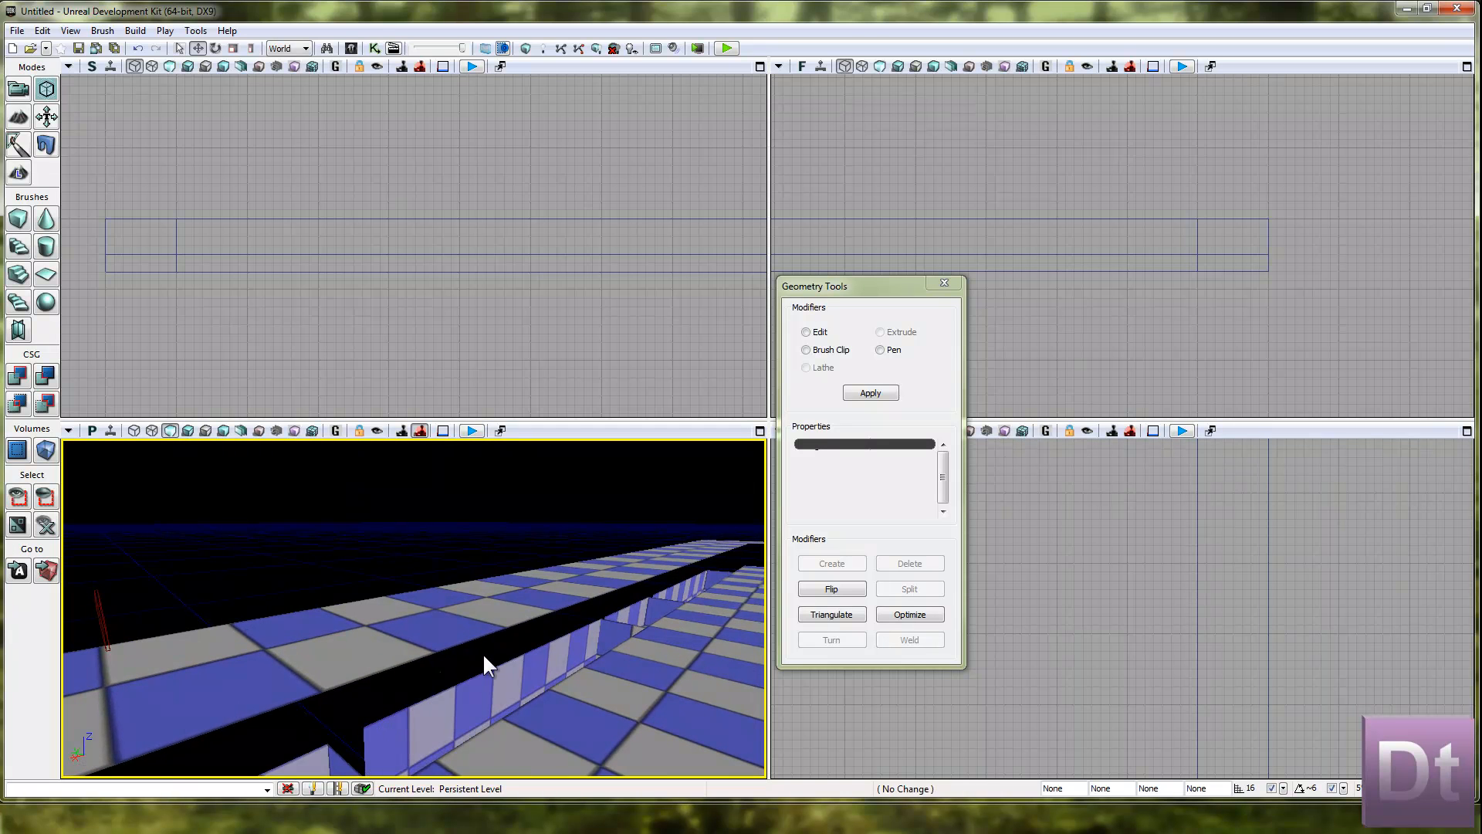
{"action": "right_click_drag", "start_coordinate": [447, 543], "coordinate": [733, 545]}
{"action": "key", "text": "s"}
{"action": "key", "text": "w"}
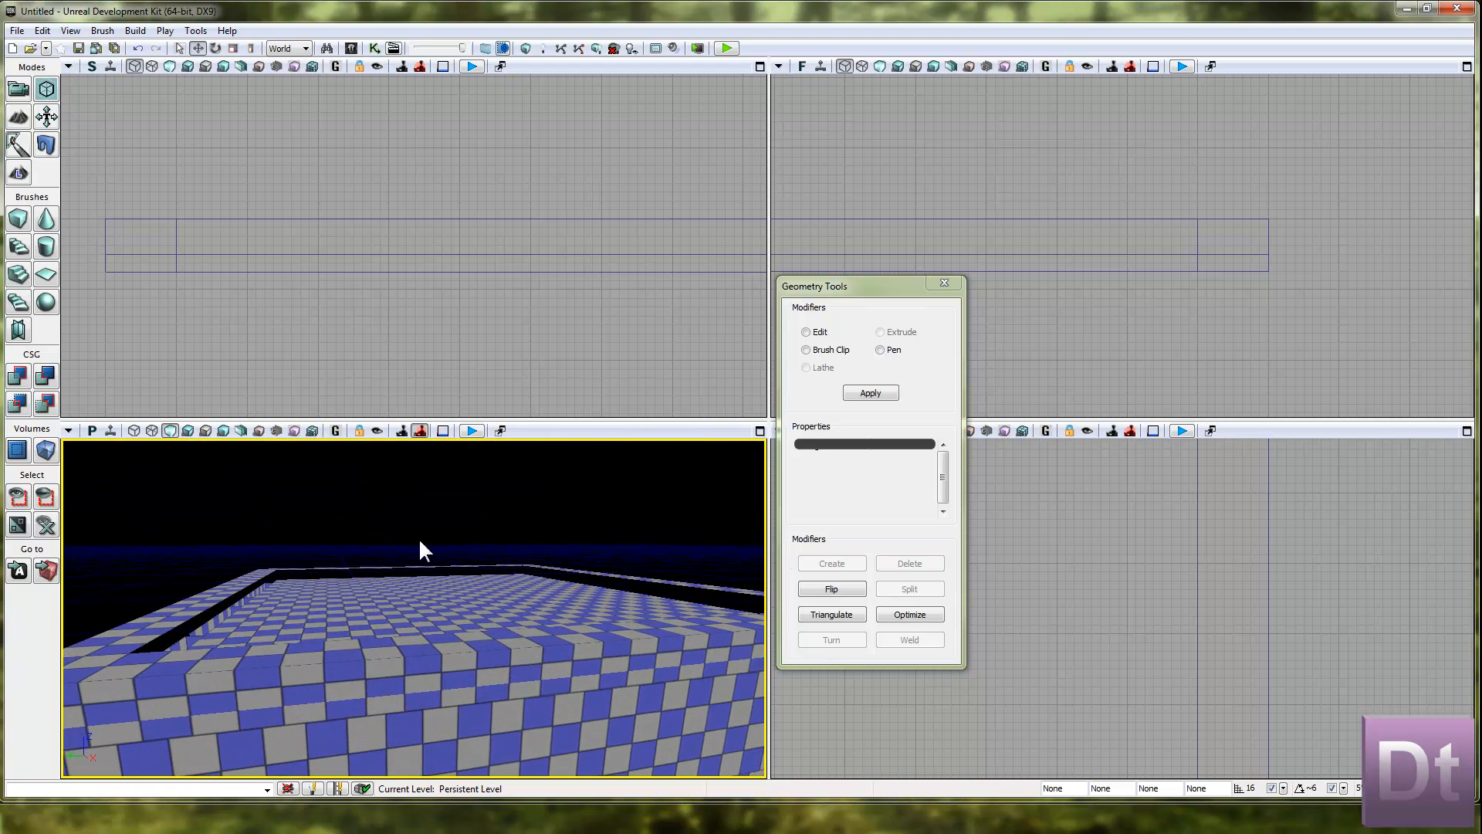
{"action": "right_click_drag", "start_coordinate": [452, 542], "coordinate": [459, 522]}
{"action": "key", "text": "s"}
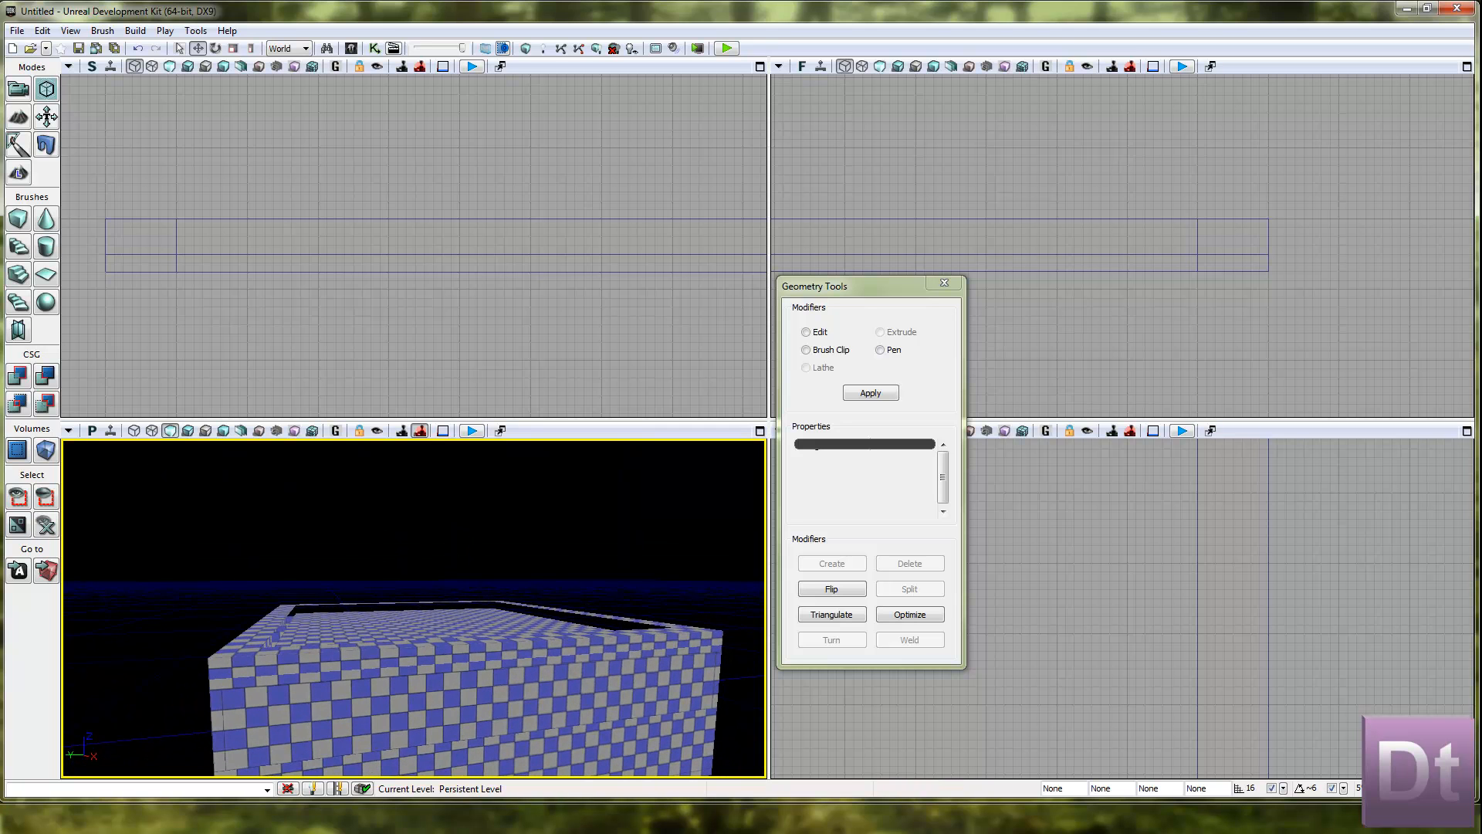